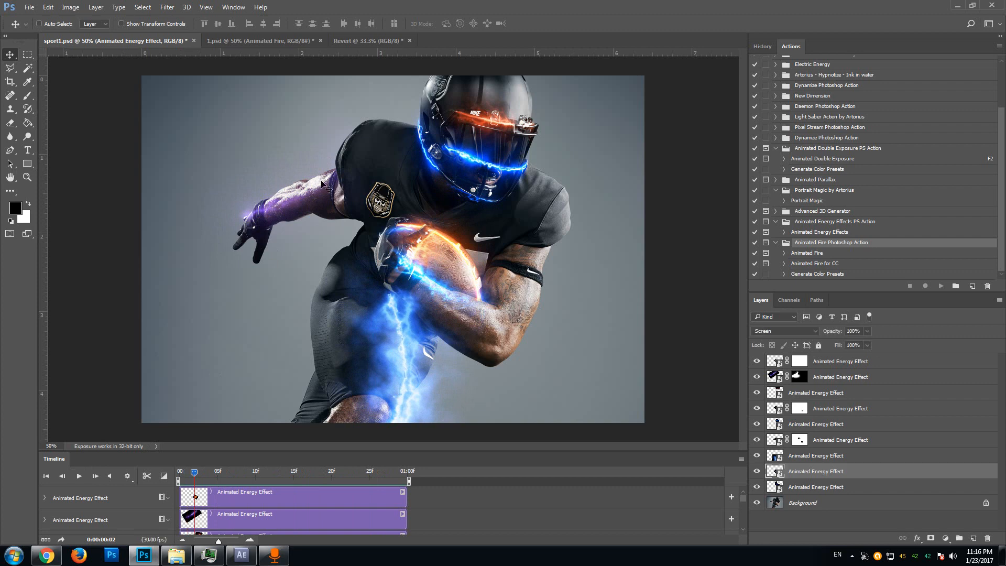
# Step: Switch to the Revert document with the plain football player photo and enlarge it to 50%
pyautogui.click(353, 42)
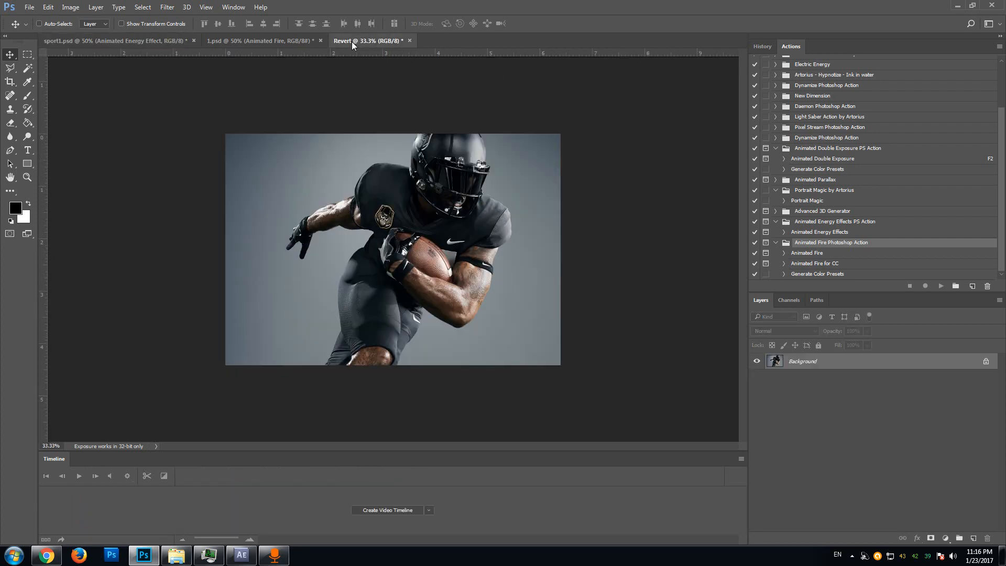
pyautogui.click(27, 178)
pyautogui.click(437, 216)
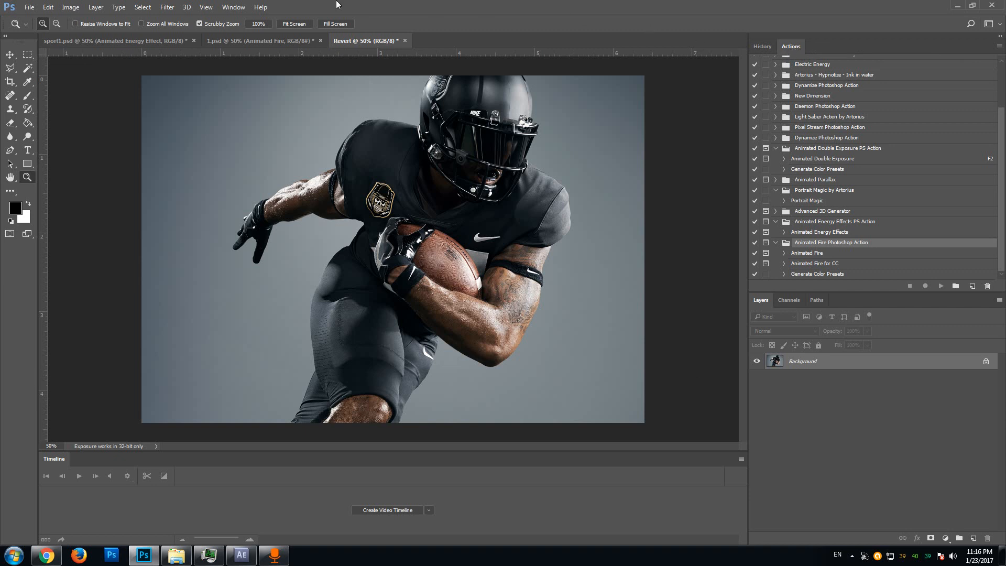
# Step: Load the action file Animated Energy Effects PS Action.atn from the Animated Energy Effects folder
pyautogui.click(234, 7)
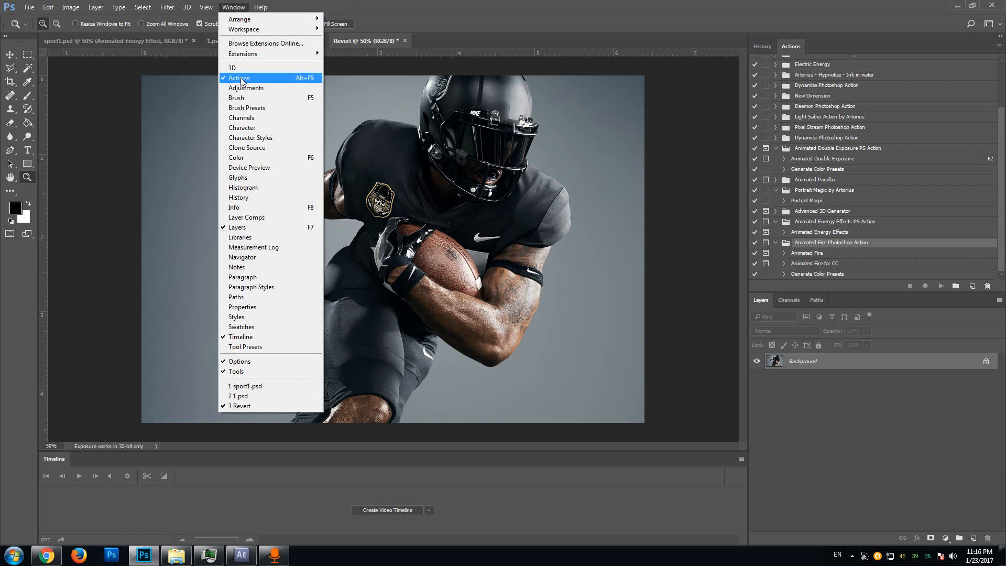
pyautogui.click(684, 5)
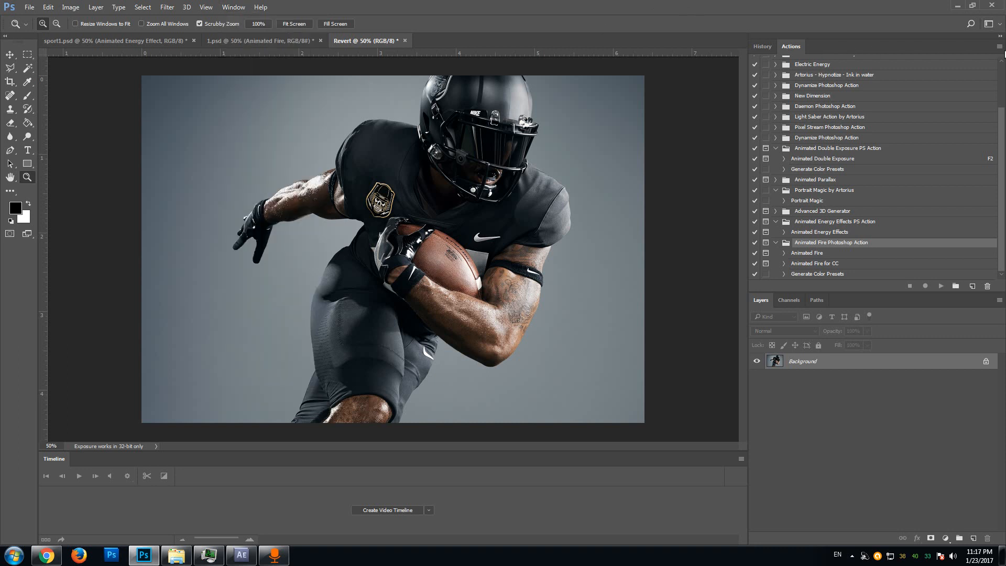
pyautogui.click(999, 46)
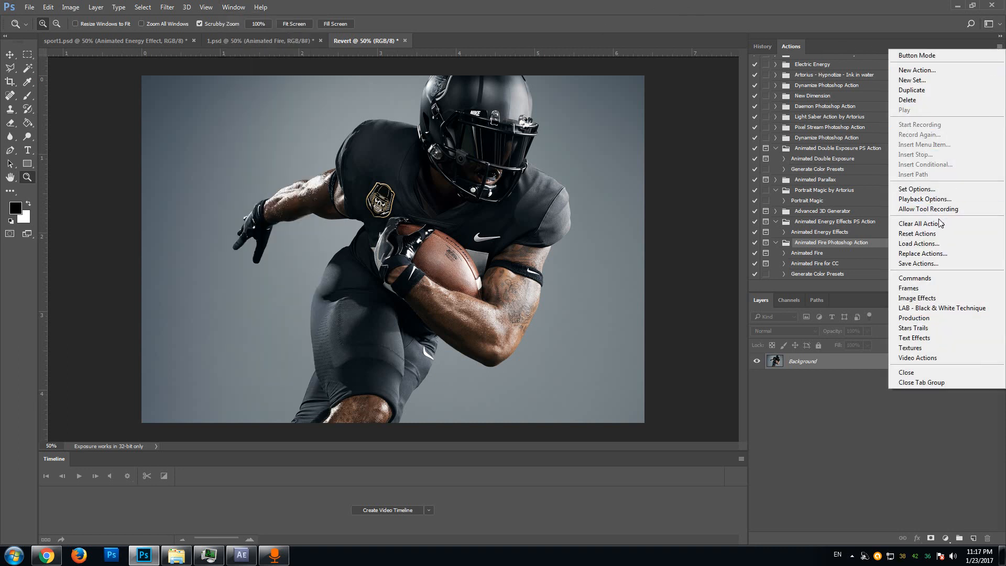
pyautogui.click(918, 243)
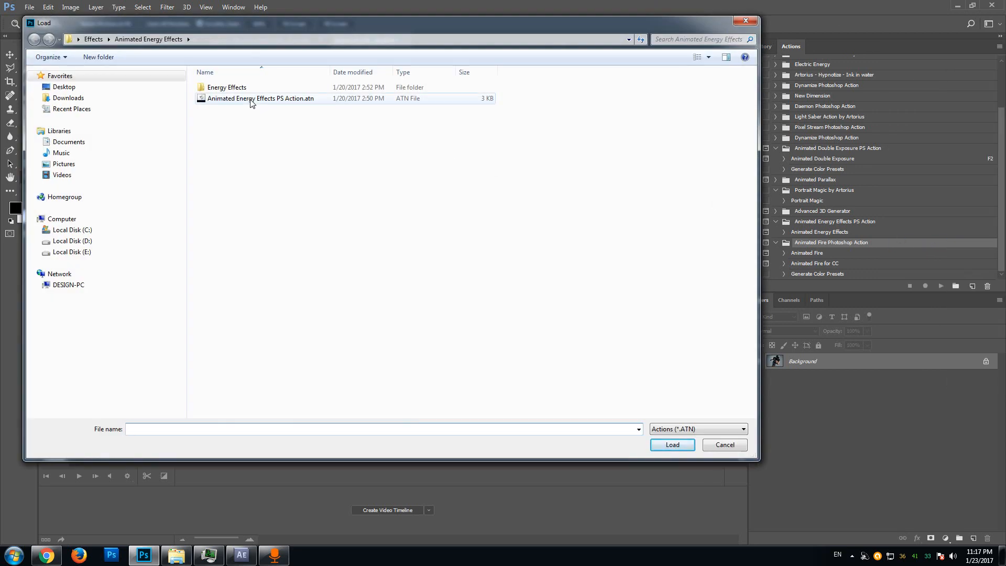
pyautogui.doubleClick(292, 99)
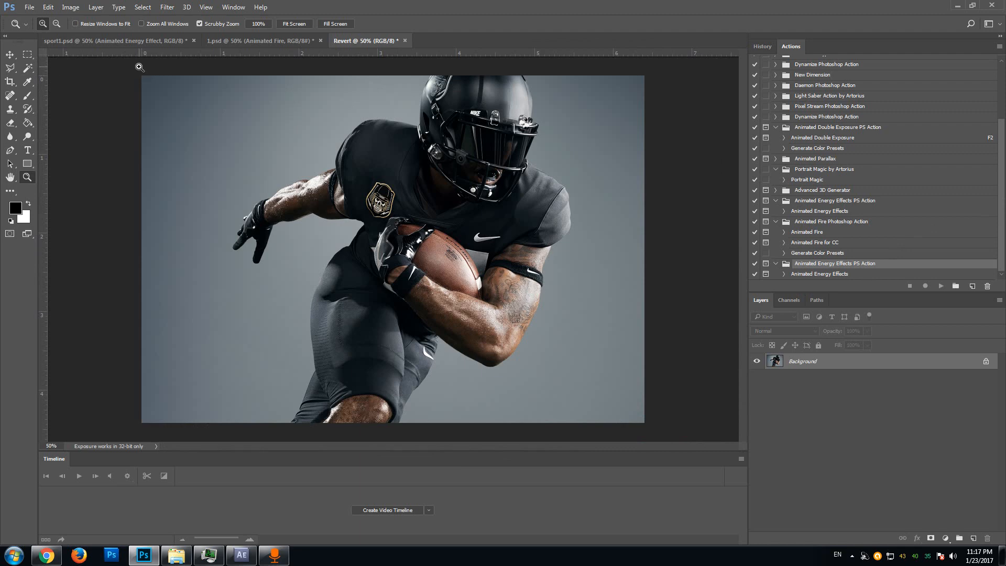
# Step: Check the photo's pixel dimensions and resolution in Image Size, leaving without changing anything
pyautogui.scroll(-6, 658, 344)
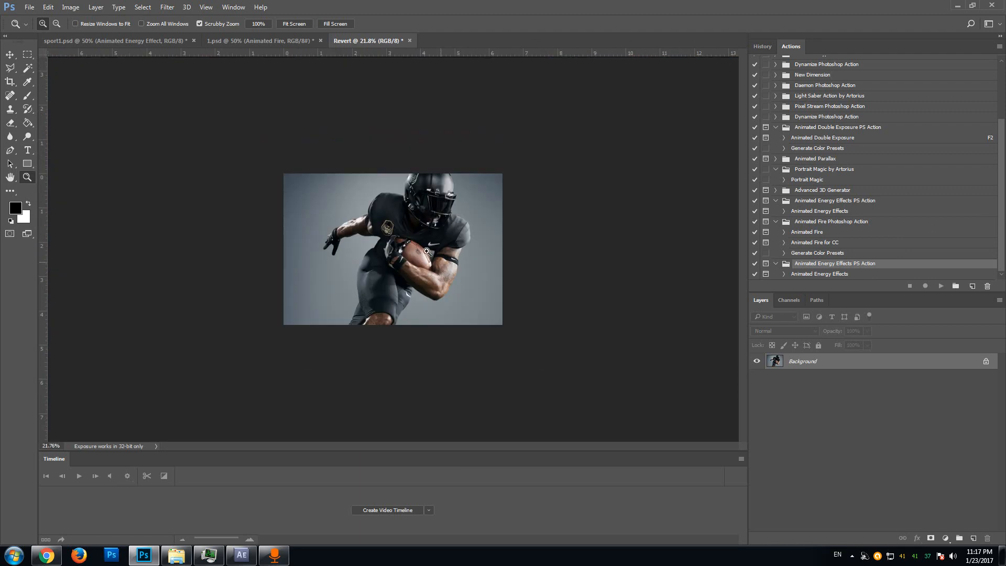
pyautogui.scroll(3, 407, 242)
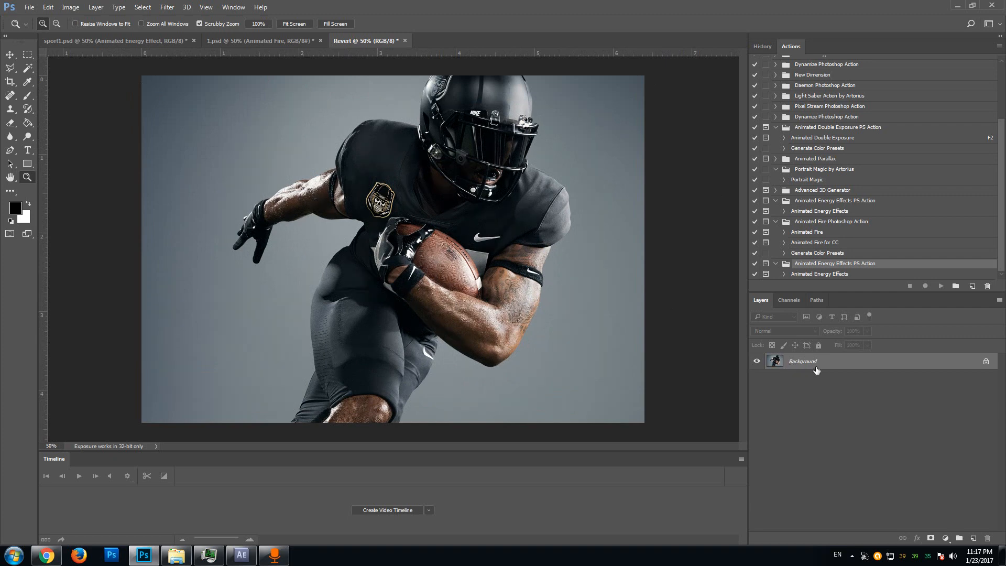
pyautogui.click(72, 7)
pyautogui.click(87, 82)
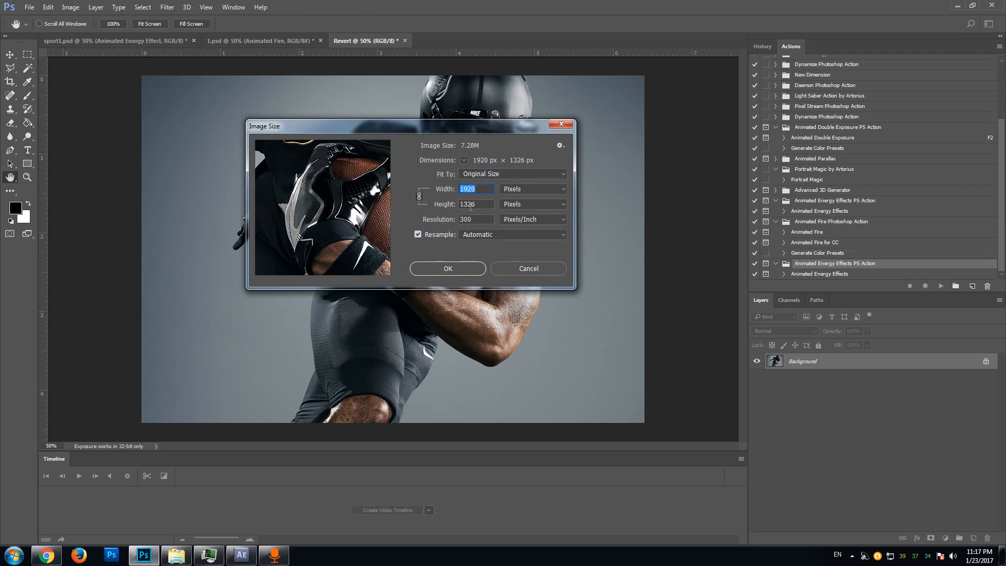
pyautogui.click(458, 205)
pyautogui.moveTo(265, 127); pyautogui.dragTo(239, 123)
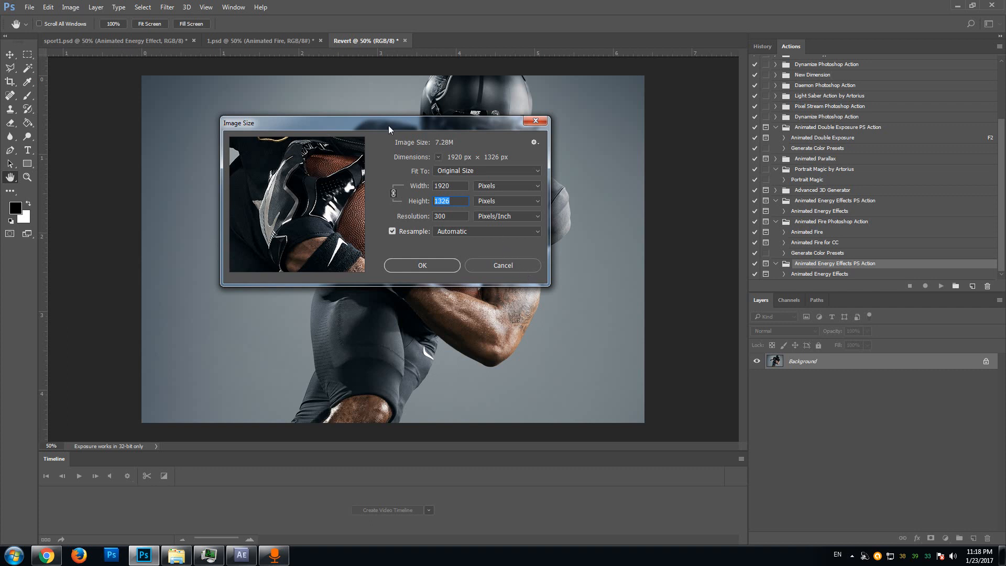
pyautogui.moveTo(385, 123); pyautogui.dragTo(372, 108)
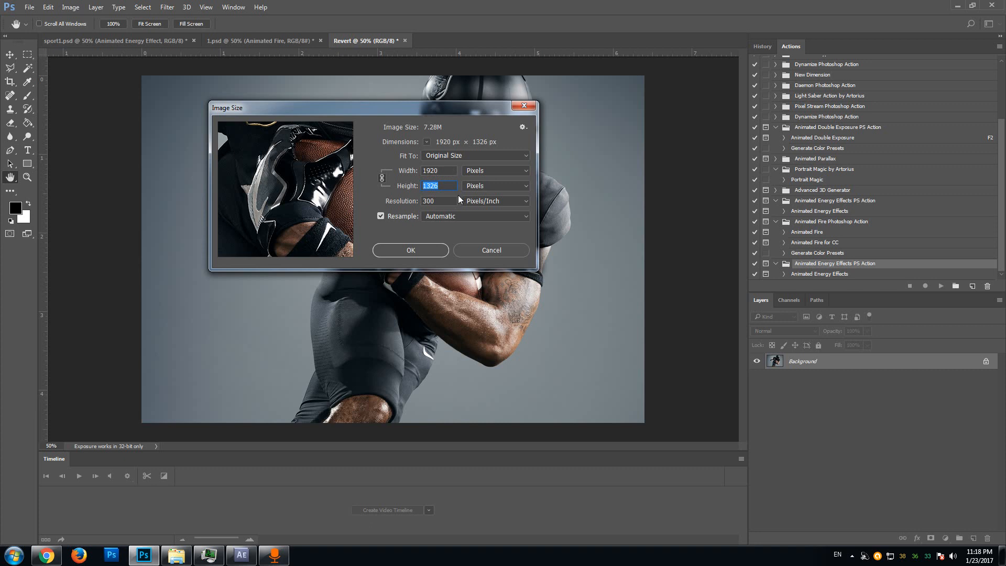
pyautogui.click(516, 250)
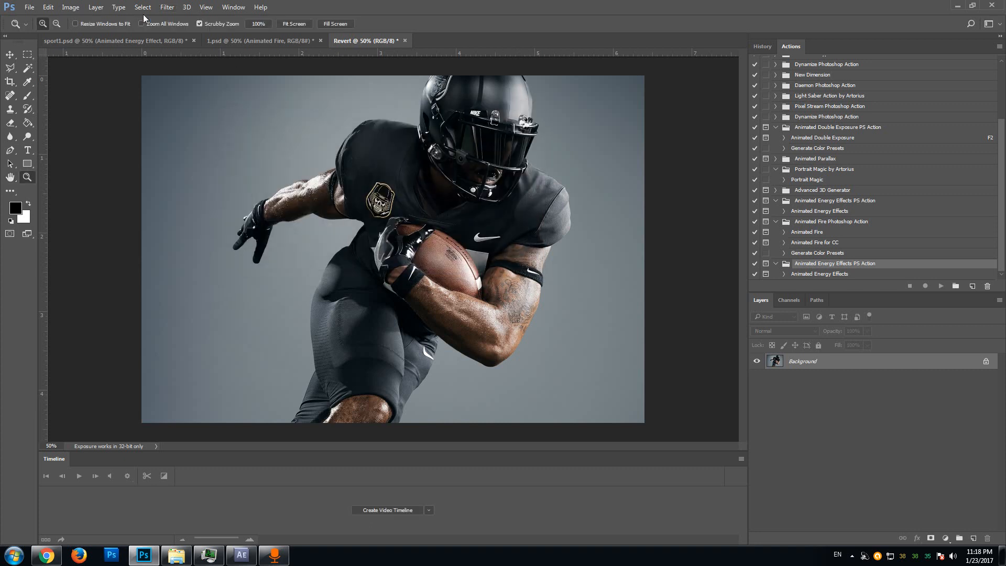
# Step: Check the photo's color mode and bit depth without changing them
pyautogui.click(70, 8)
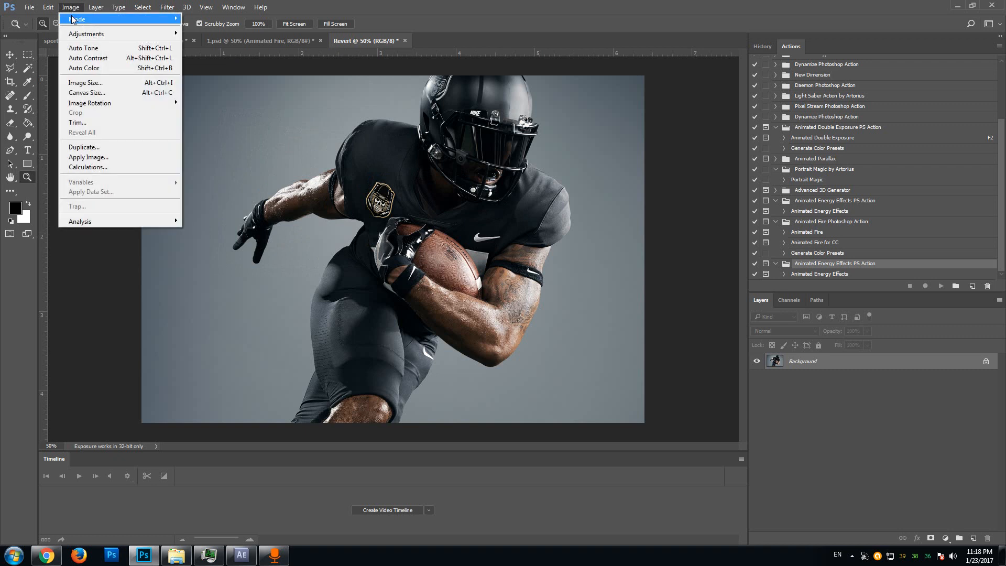
pyautogui.moveTo(73, 20)
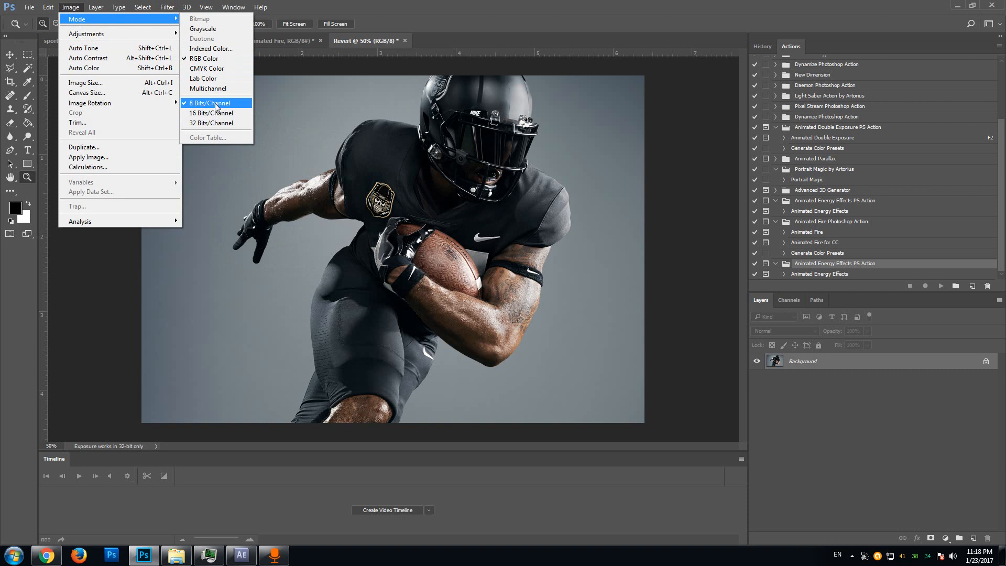
pyautogui.click(447, 10)
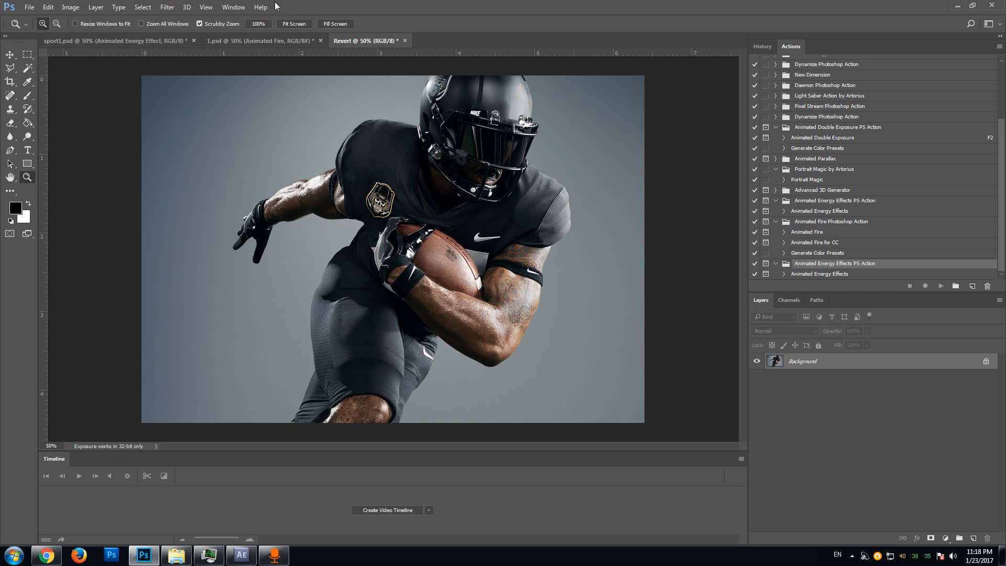
# Step: Hide the Timeline and show it again
pyautogui.click(231, 8)
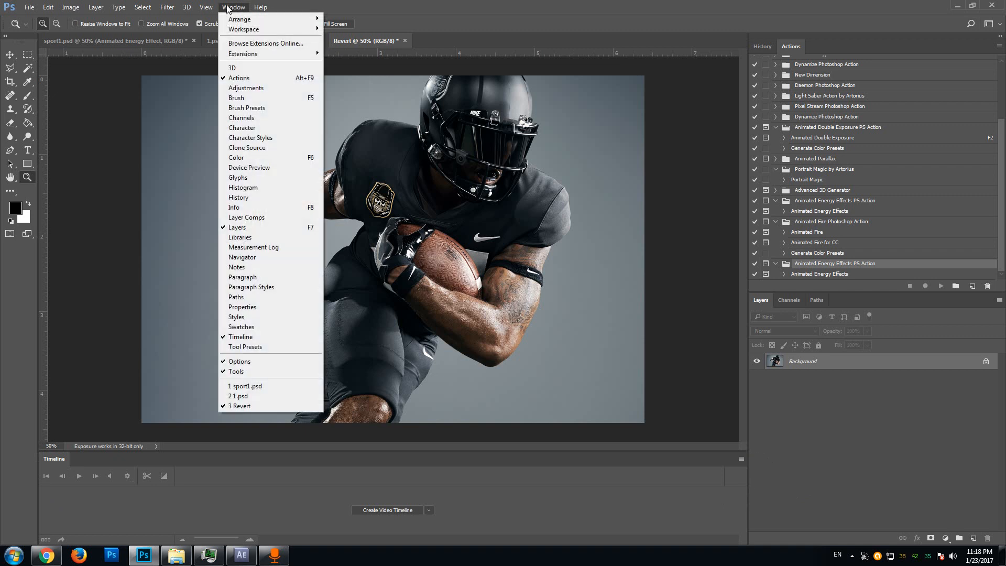
pyautogui.click(245, 338)
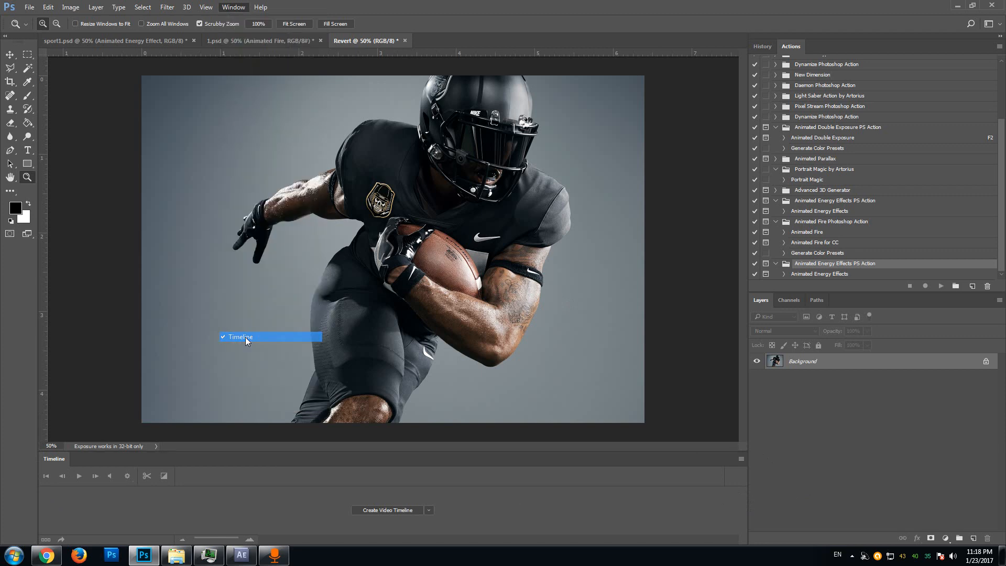
pyautogui.click(232, 7)
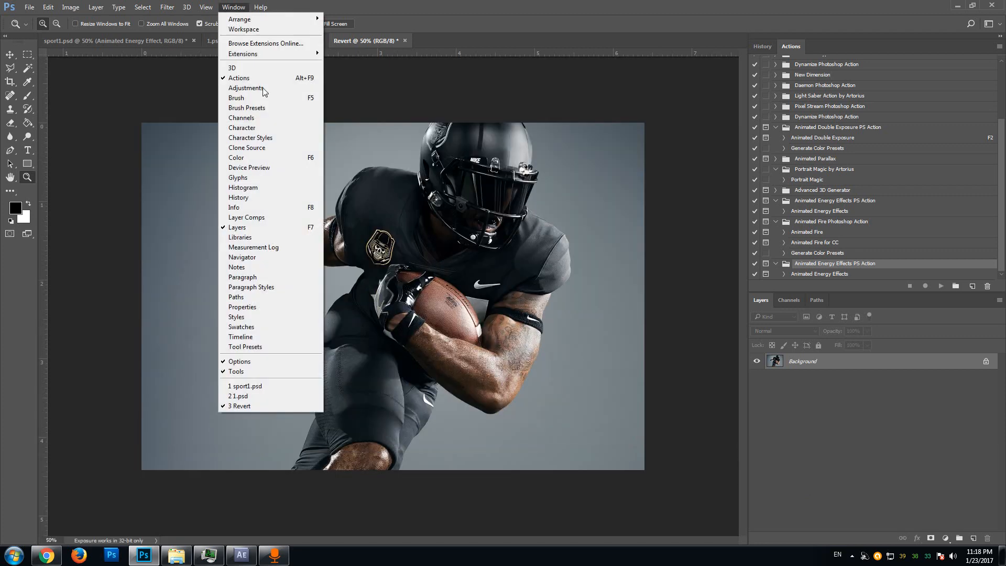
pyautogui.click(273, 338)
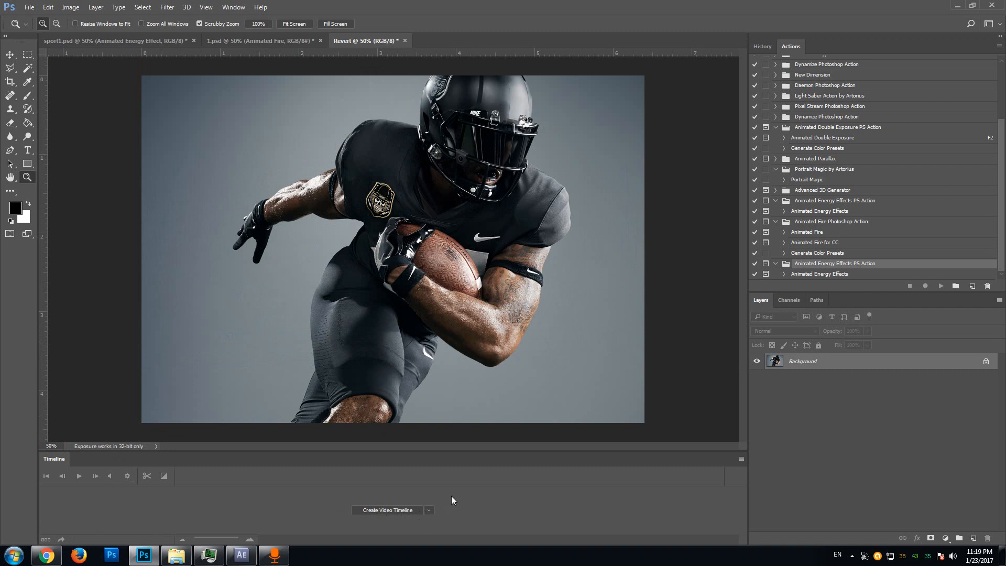
# Step: Run the Animated Energy Effects action from the newly loaded set and browse to the Energy Effects folder for its source files
pyautogui.click(832, 274)
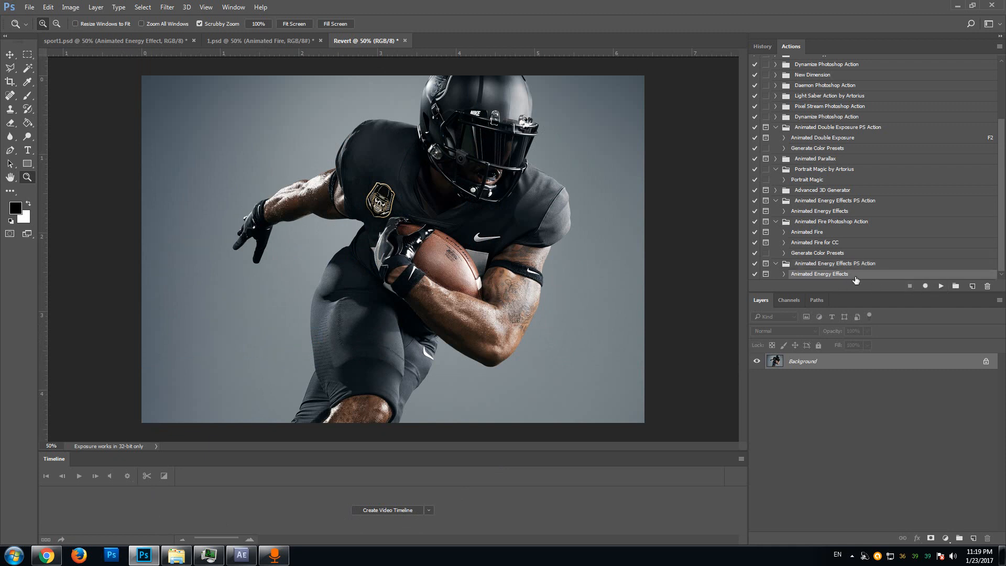
pyautogui.click(942, 287)
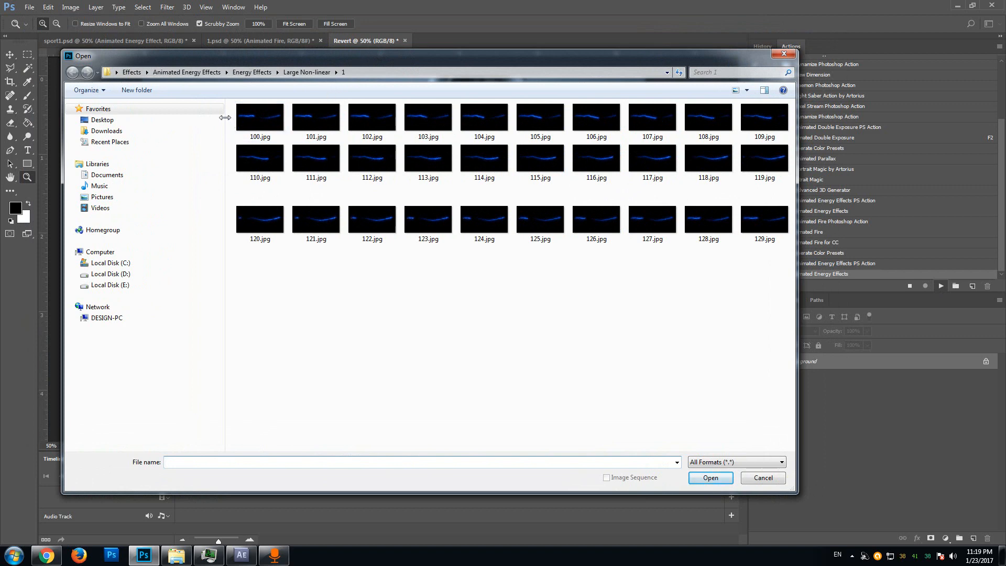
pyautogui.click(254, 72)
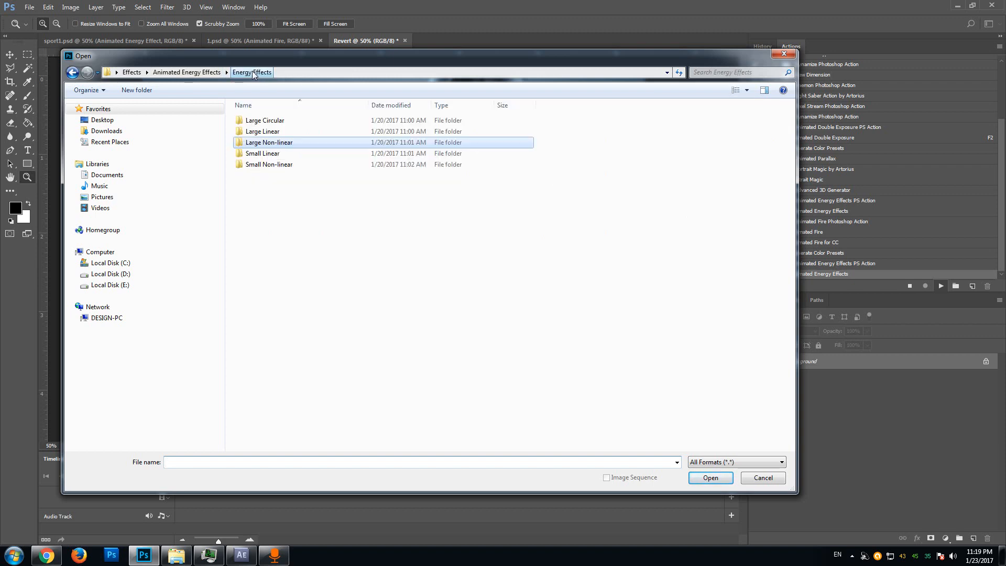
pyautogui.click(213, 73)
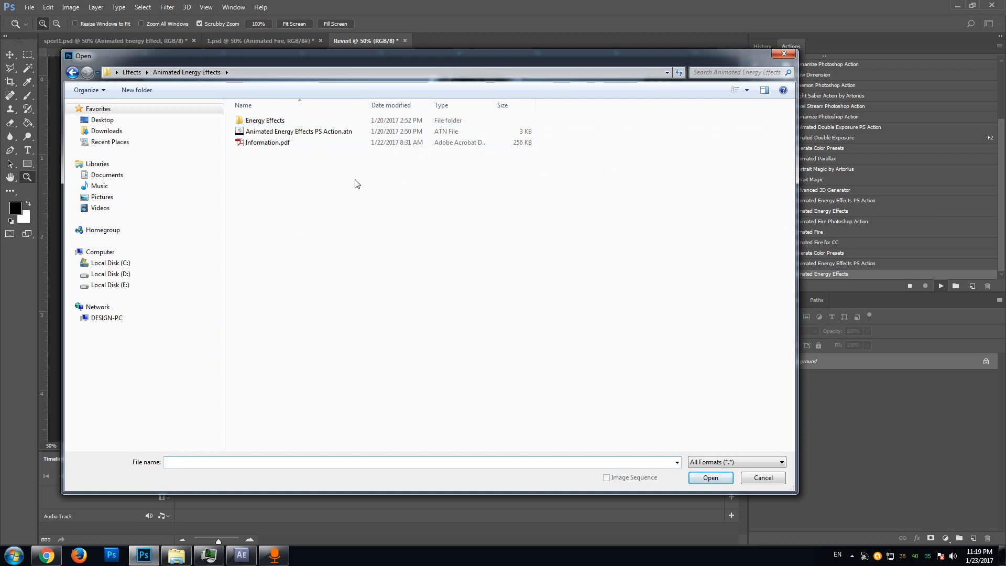
pyautogui.doubleClick(290, 121)
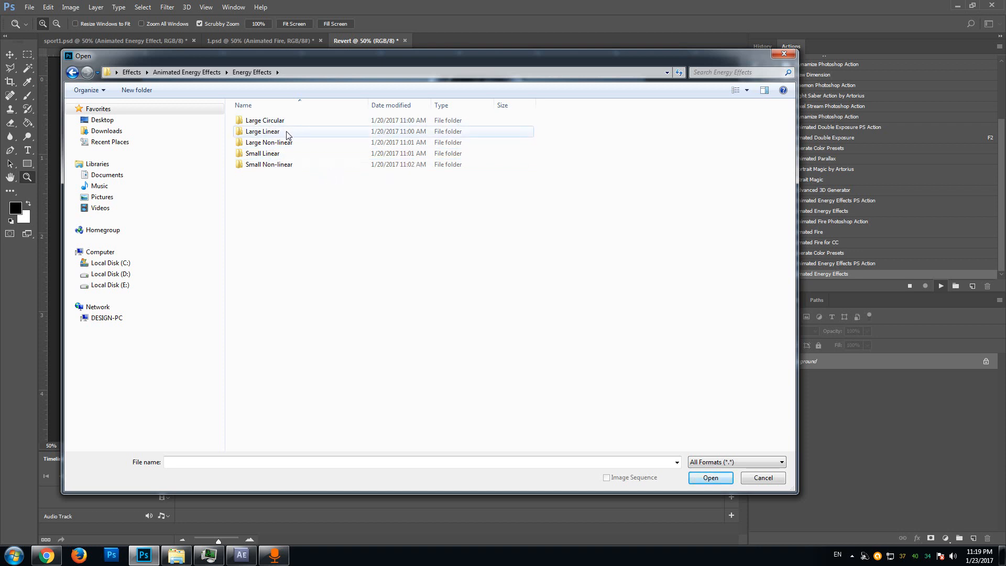
# Step: Look through the Small Linear effects, previewing the frames in folders 1, 3 and 16
pyautogui.doubleClick(267, 157)
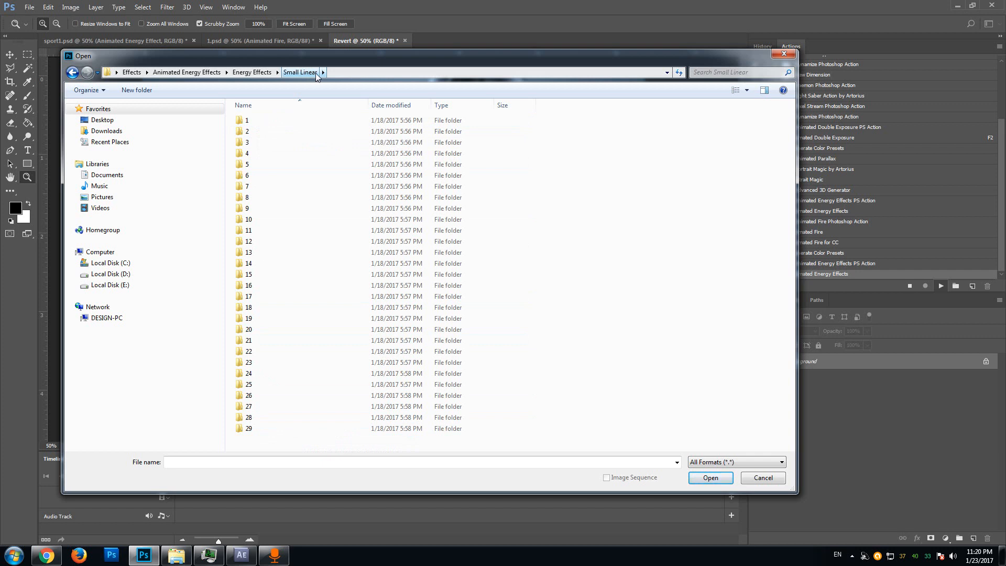
pyautogui.doubleClick(251, 122)
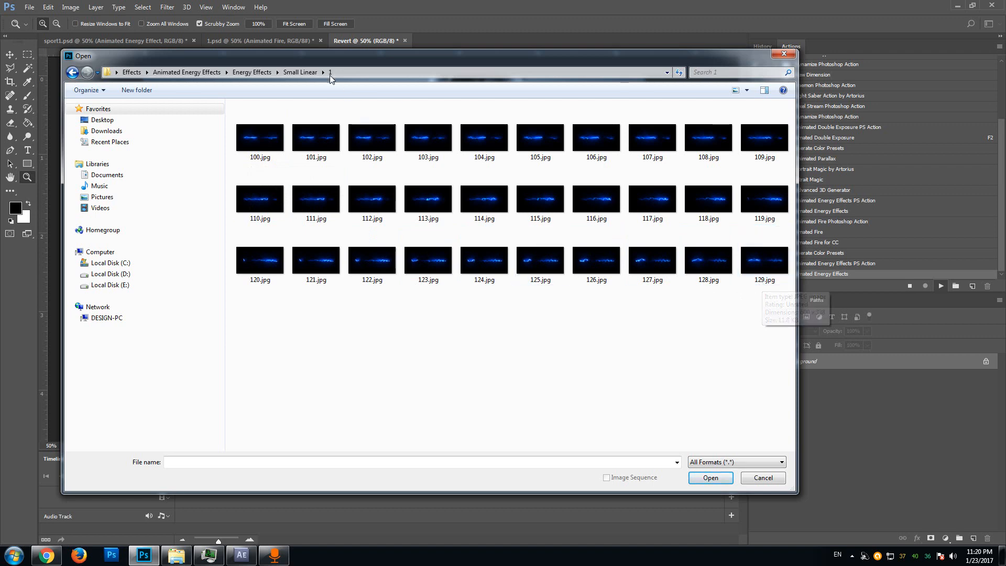
pyautogui.click(299, 74)
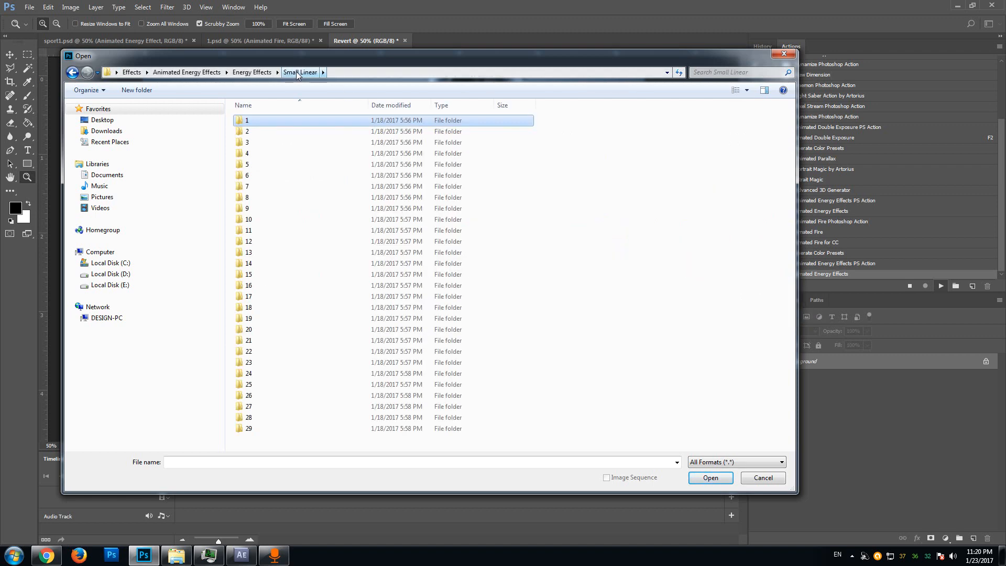
pyautogui.doubleClick(246, 146)
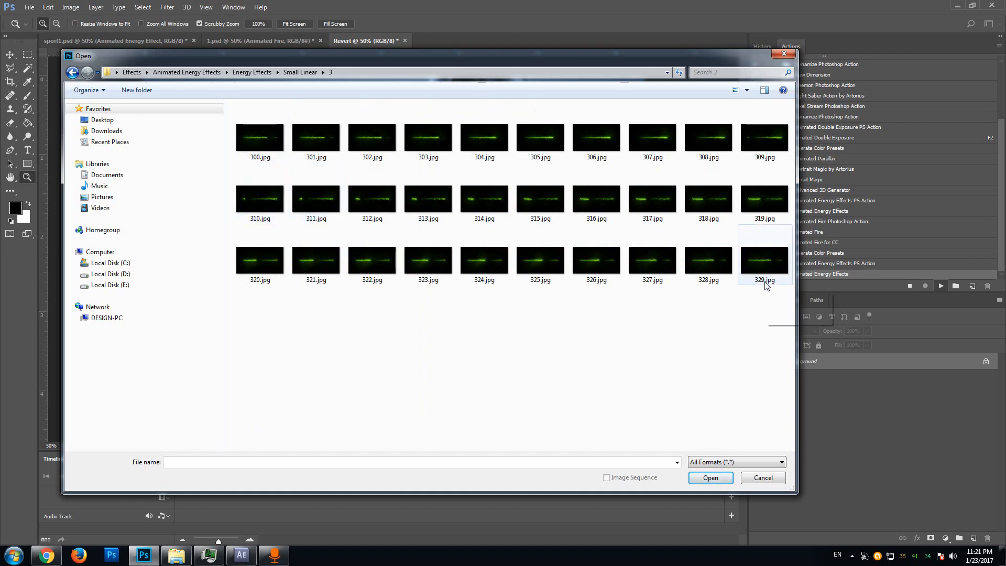
pyautogui.click(308, 74)
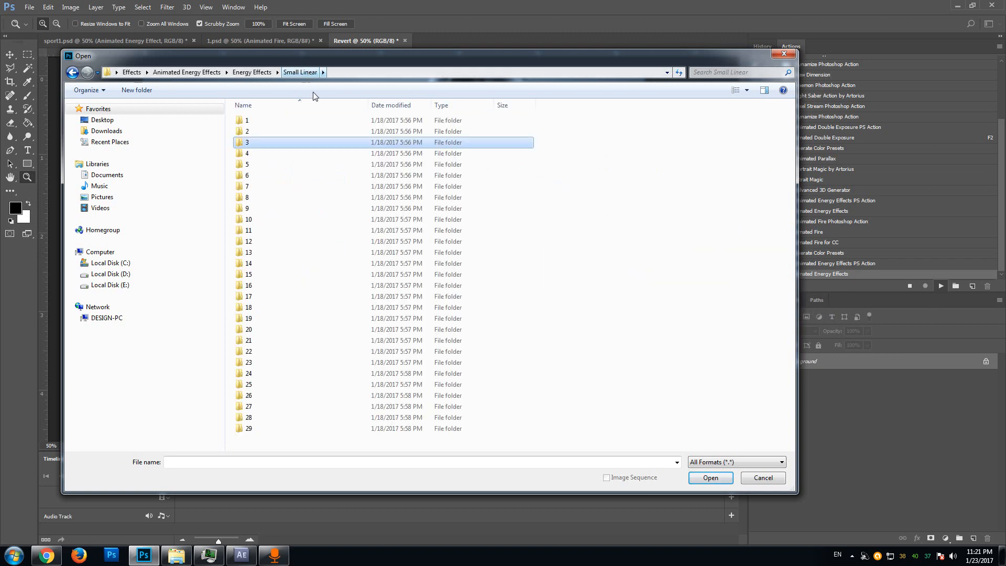
pyautogui.doubleClick(254, 284)
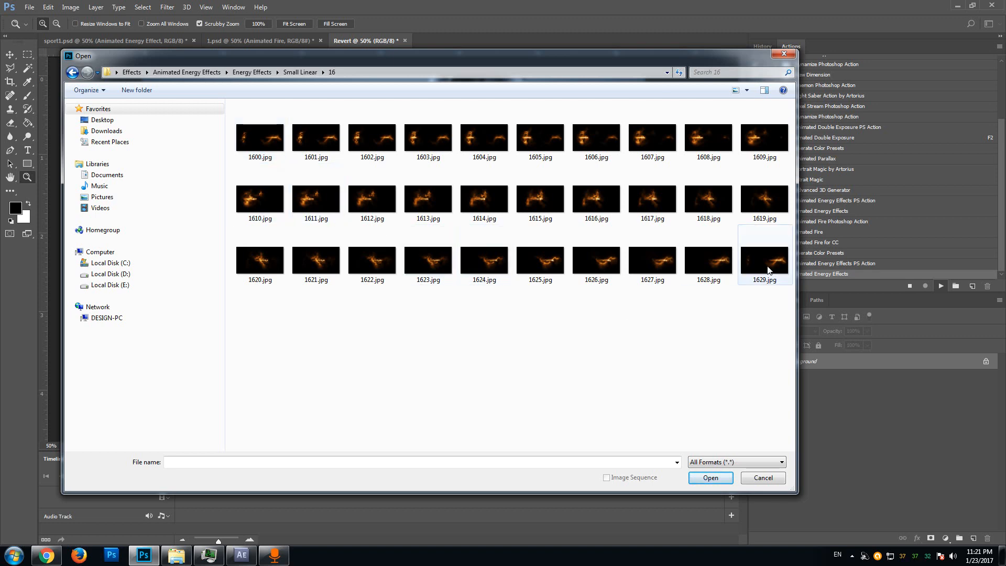
pyautogui.click(300, 73)
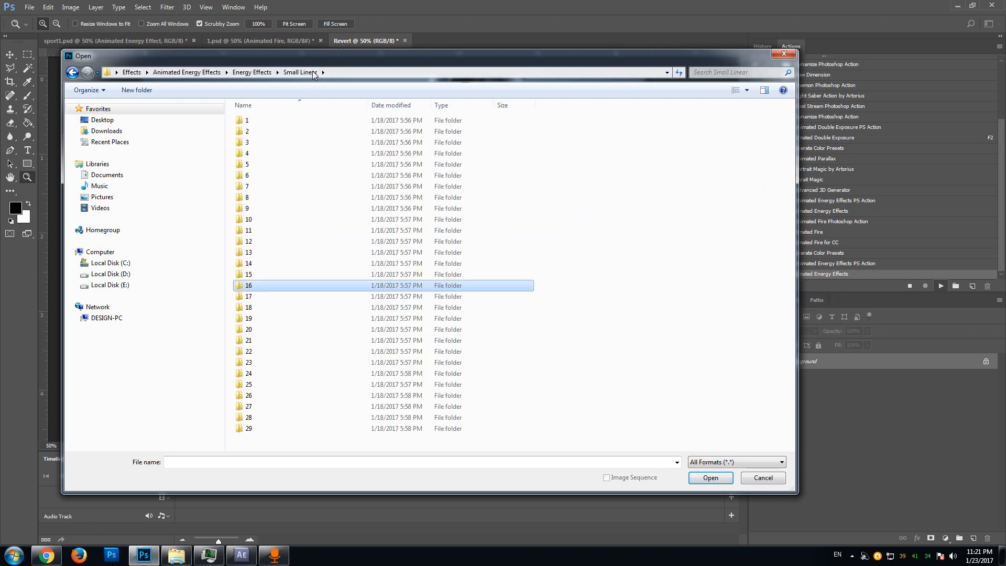
# Step: Open folder 1 of the Small Linear effects and select its first frame, 100.jpg
pyautogui.doubleClick(259, 124)
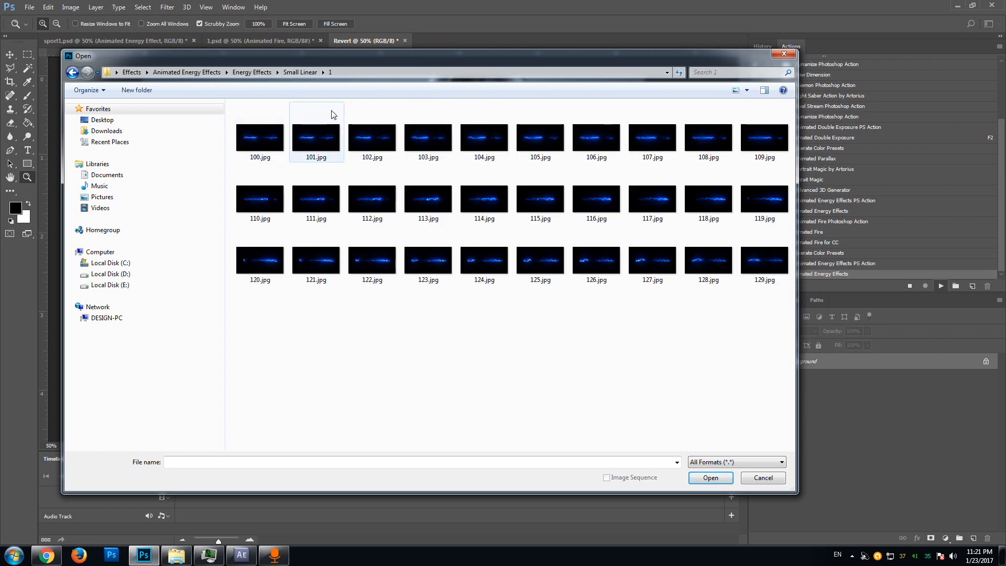
pyautogui.moveTo(277, 58); pyautogui.dragTo(318, 60)
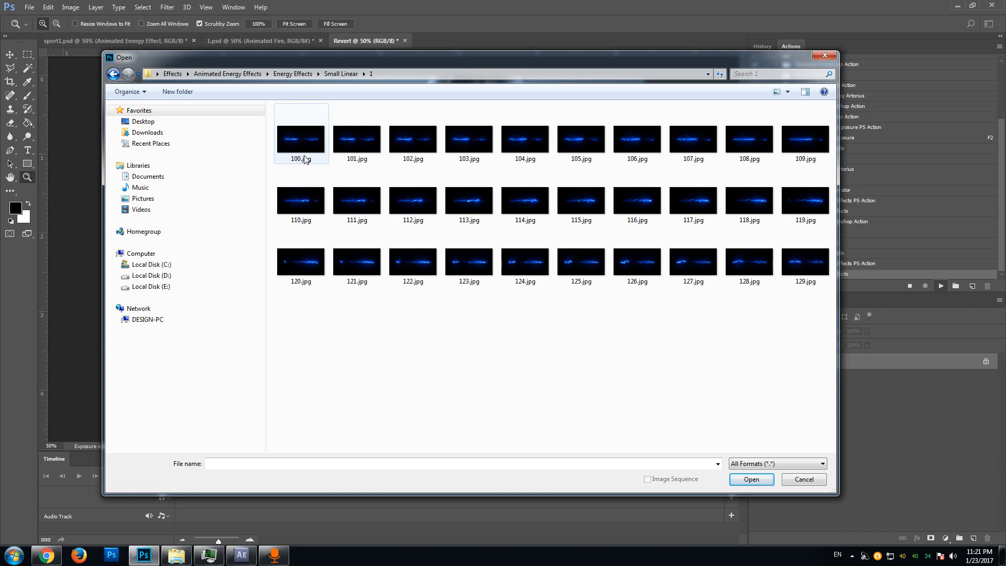
pyautogui.click(297, 144)
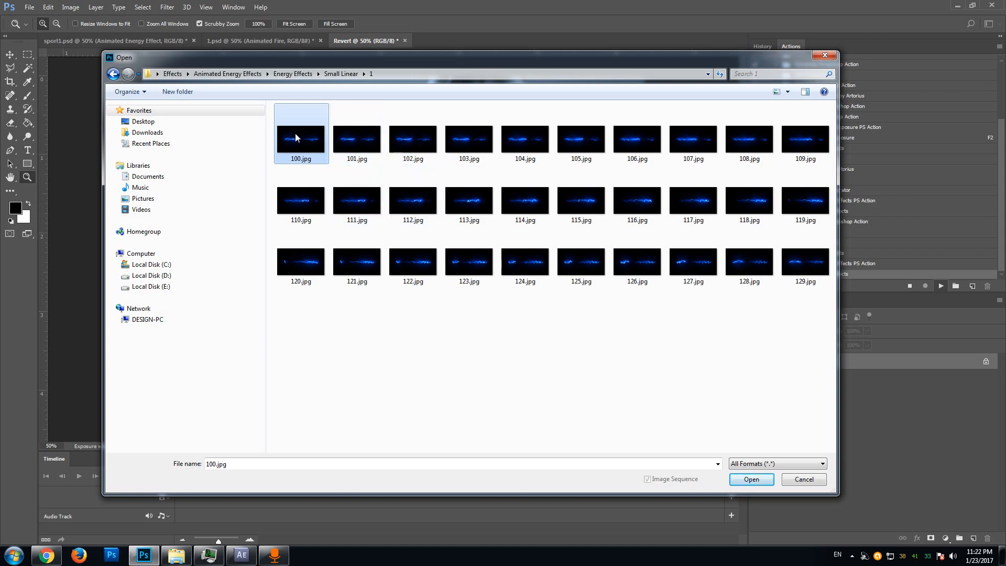
pyautogui.click(347, 140)
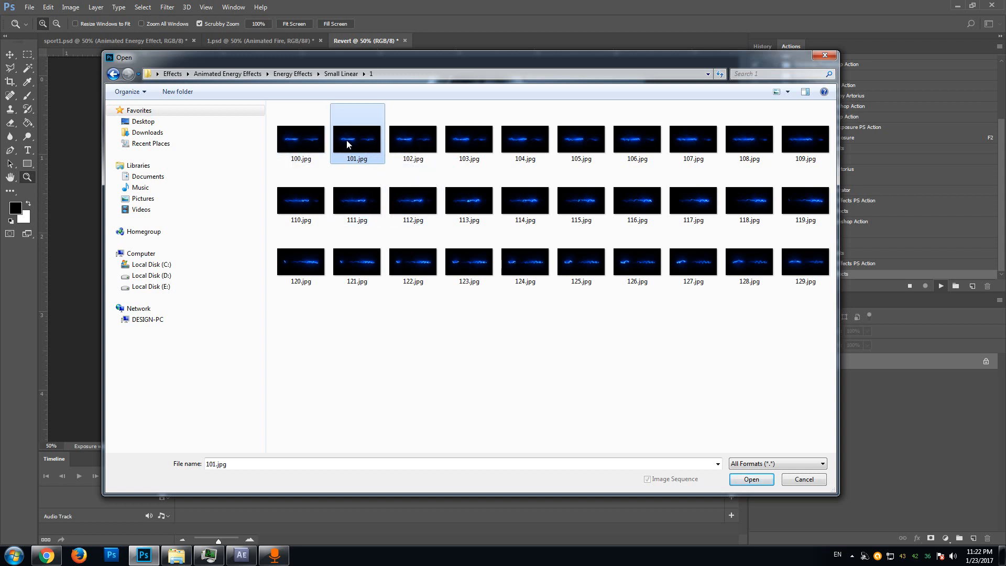
pyautogui.click(418, 144)
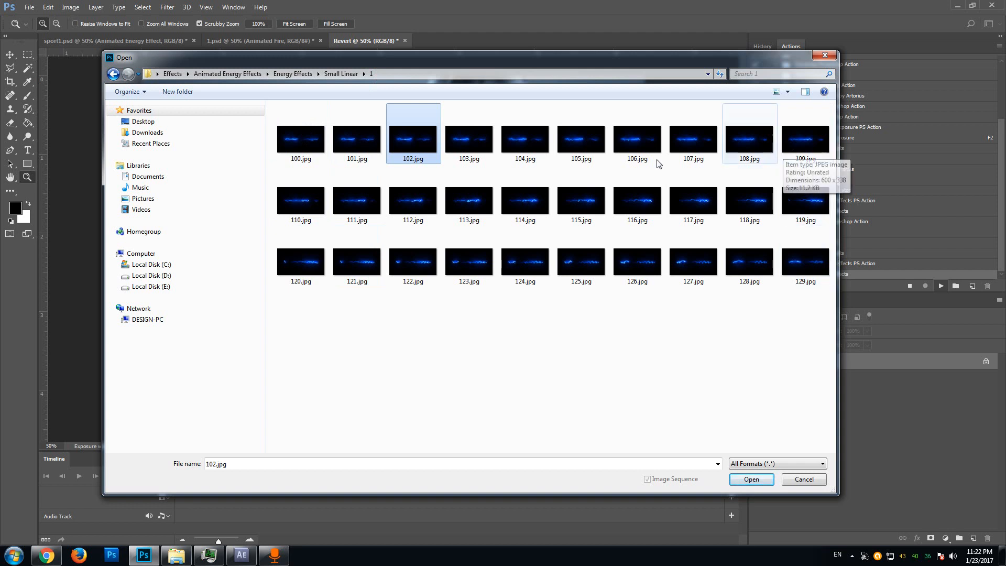
pyautogui.click(309, 145)
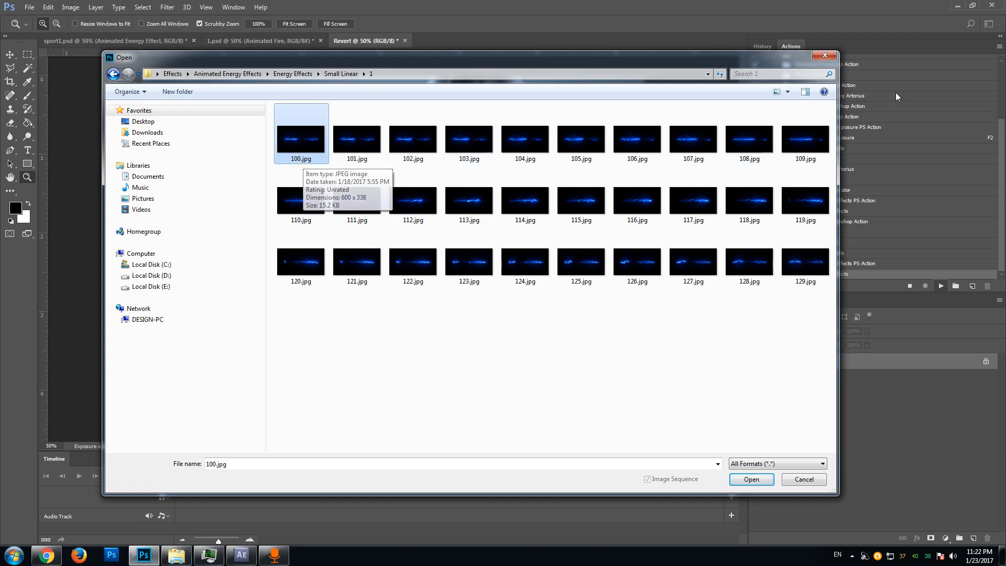
pyautogui.click(788, 92)
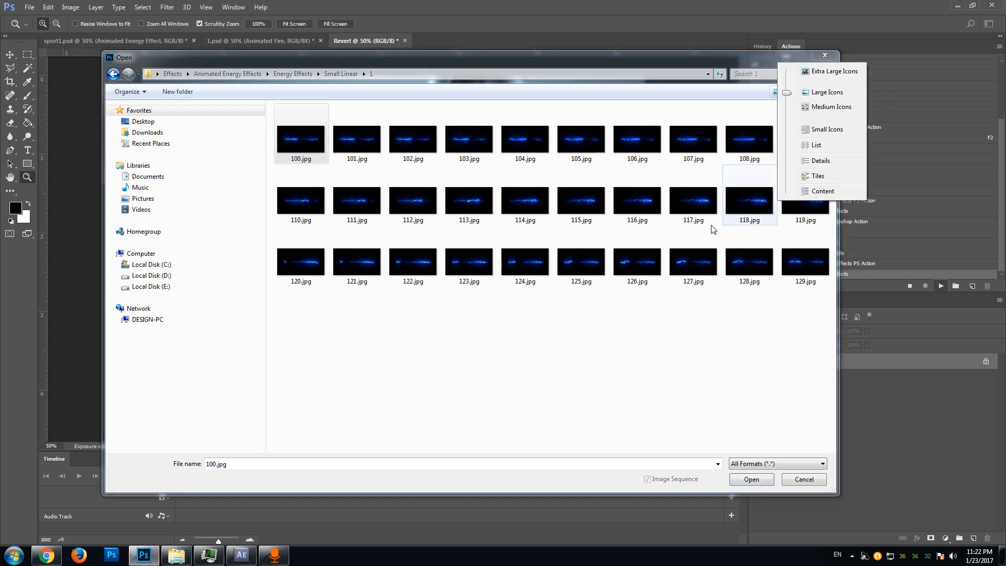
pyautogui.click(638, 330)
pyautogui.rightClick(637, 328)
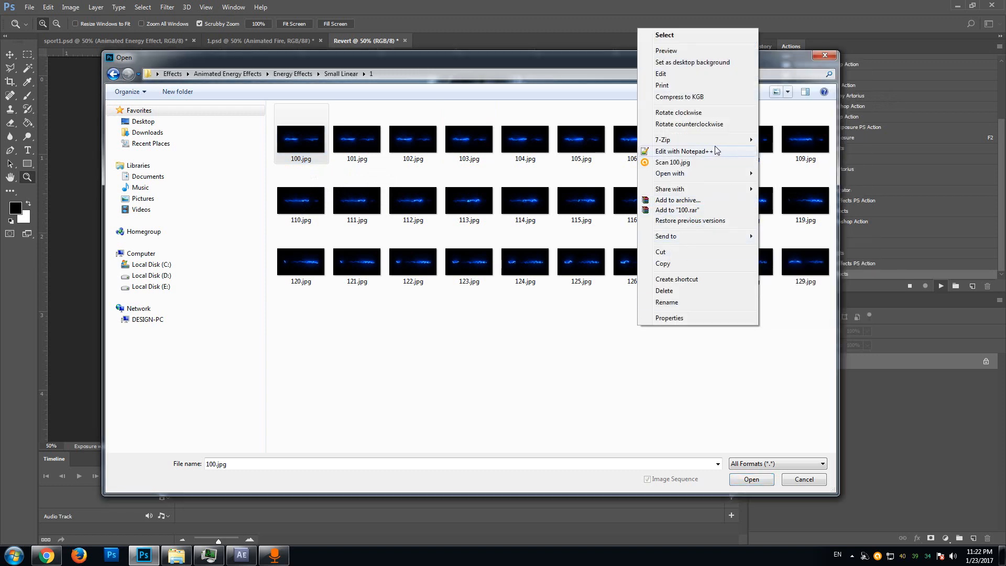
pyautogui.click(496, 325)
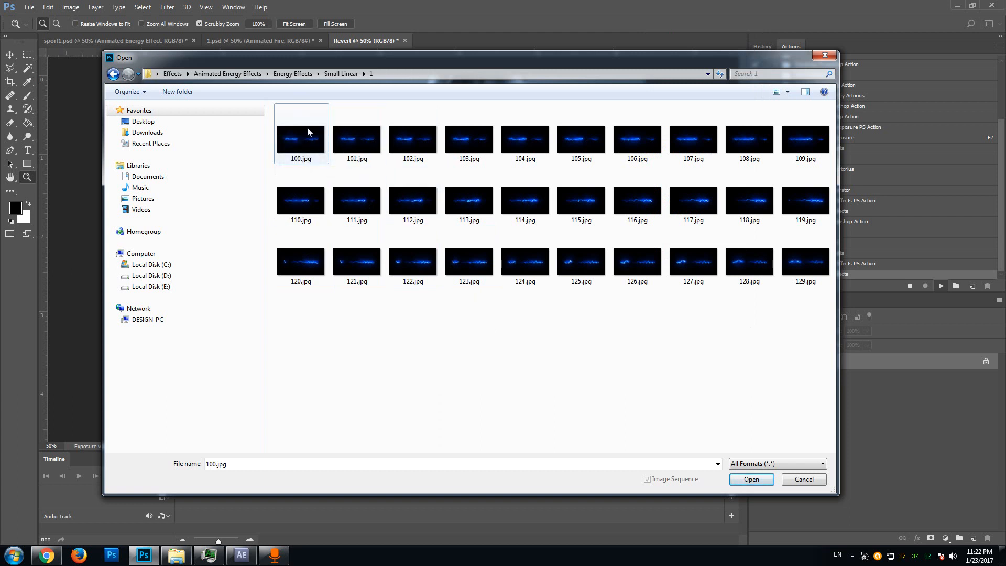
# Step: Load 100.jpg as the source file for the energy effect action
pyautogui.click(303, 141)
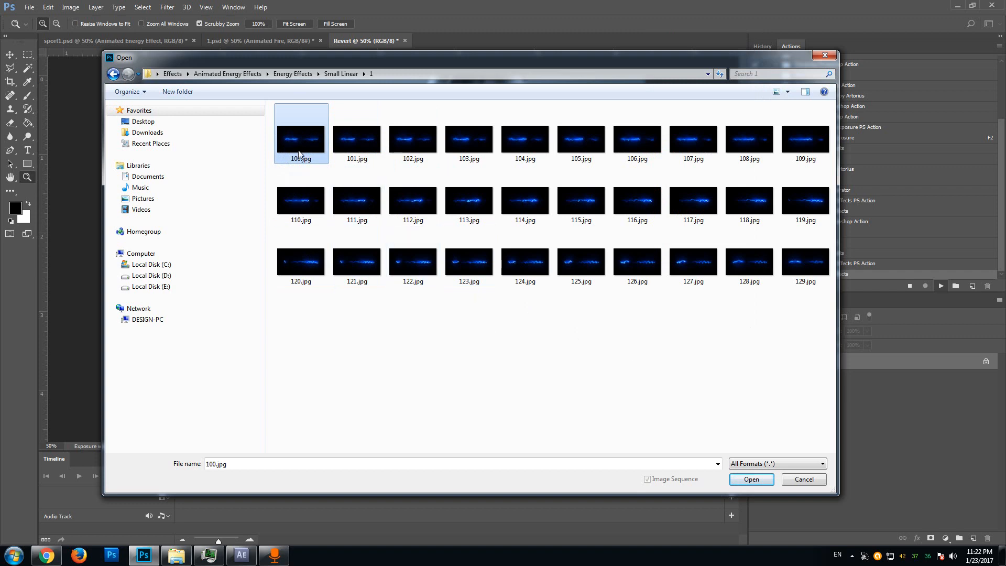
pyautogui.click(751, 480)
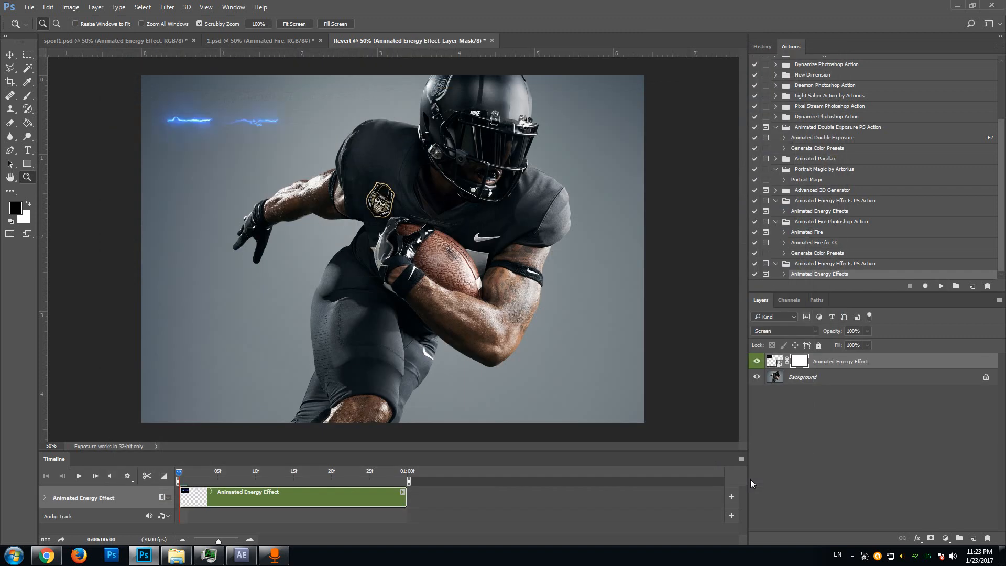
# Step: Move the content of the Animated Energy Effect layer, not its mask, onto the player's football and forearm
pyautogui.click(779, 362)
pyautogui.click(802, 363)
pyautogui.click(778, 364)
pyautogui.click(9, 56)
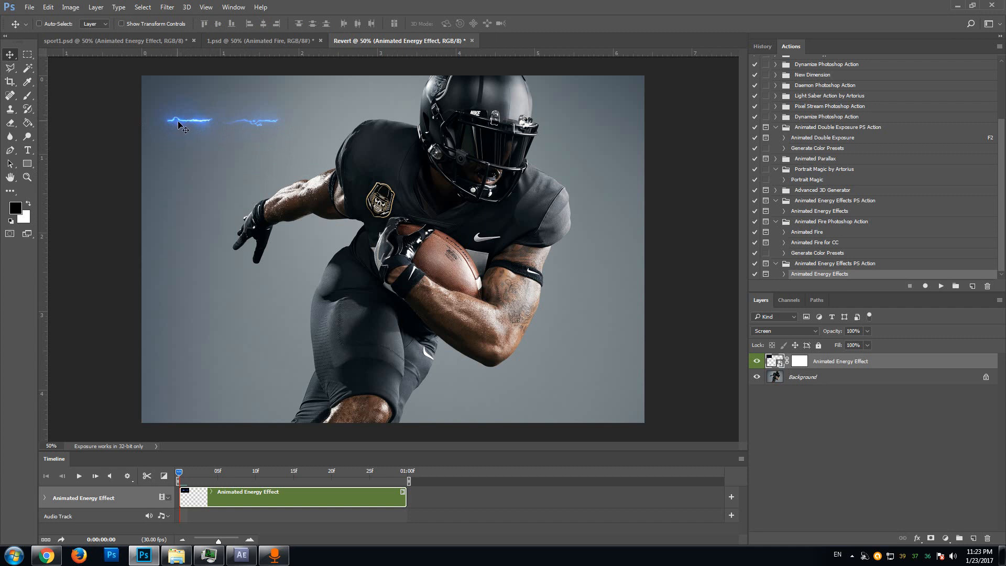
pyautogui.moveTo(183, 137)
pyautogui.mouseDown()
pyautogui.moveTo(385, 260)
pyautogui.moveTo(433, 305)
pyautogui.moveTo(311, 292)
pyautogui.moveTo(280, 189)
pyautogui.moveTo(415, 281)
pyautogui.moveTo(345, 288)
pyautogui.moveTo(335, 267)
pyautogui.mouseUp()
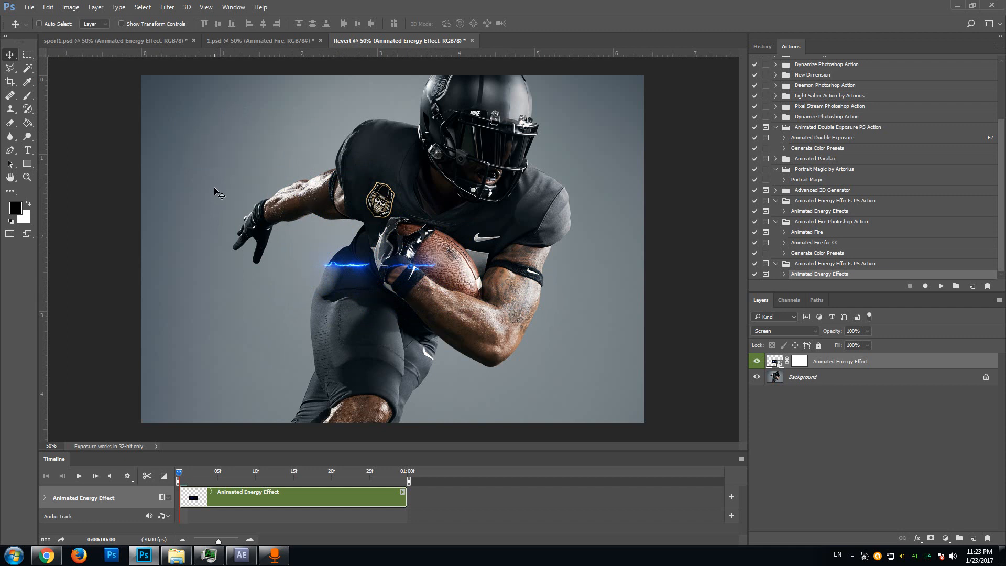
pyautogui.click(787, 360)
pyautogui.moveTo(348, 267)
pyautogui.mouseDown()
pyautogui.moveTo(481, 346)
pyautogui.moveTo(495, 296)
pyautogui.moveTo(427, 273)
pyautogui.moveTo(415, 280)
pyautogui.moveTo(428, 274)
pyautogui.mouseUp()
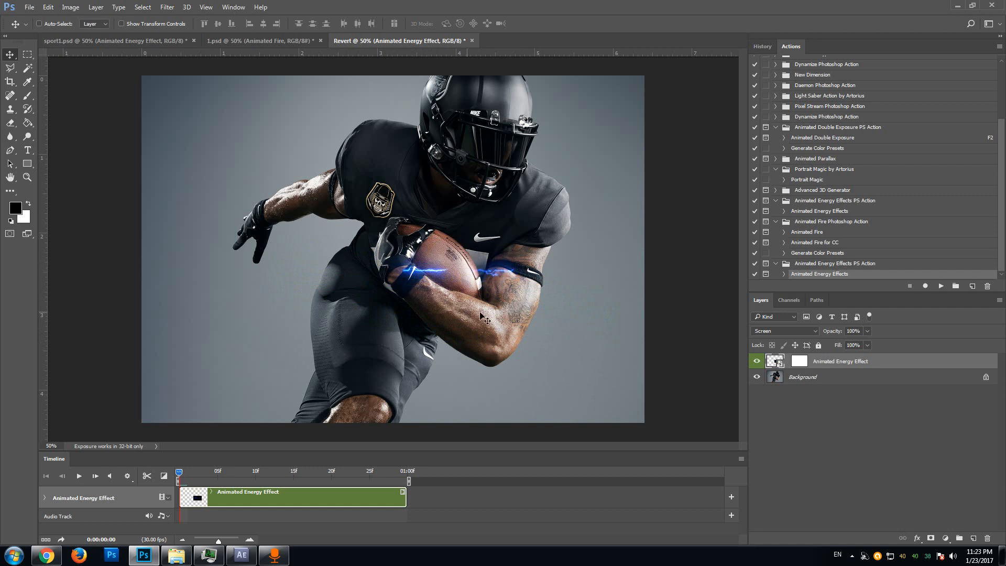
# Step: Transform the energy effect layer, rotating it about 29.7° and shifting it to lie along the player's forearm
pyautogui.click(48, 7)
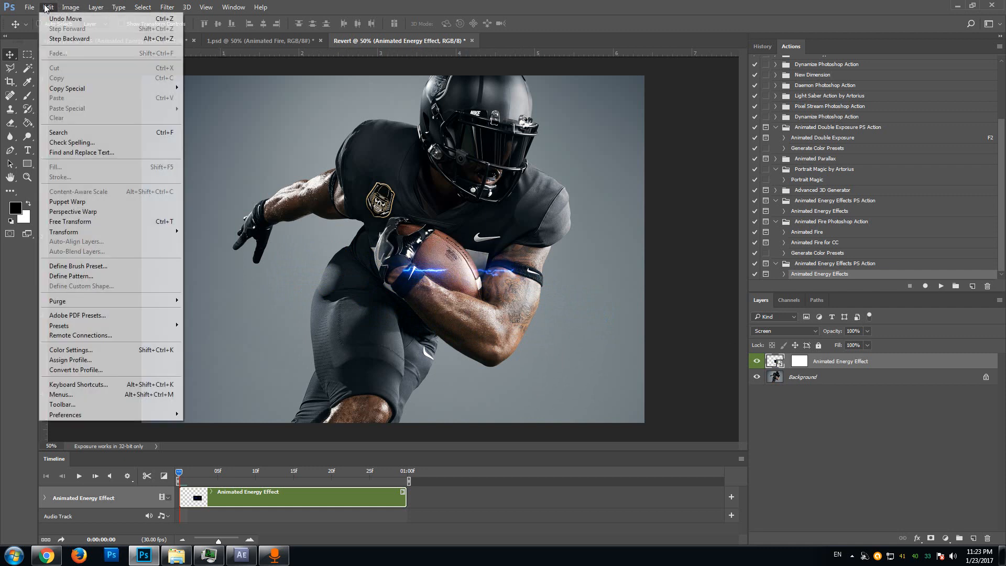
pyautogui.moveTo(108, 228)
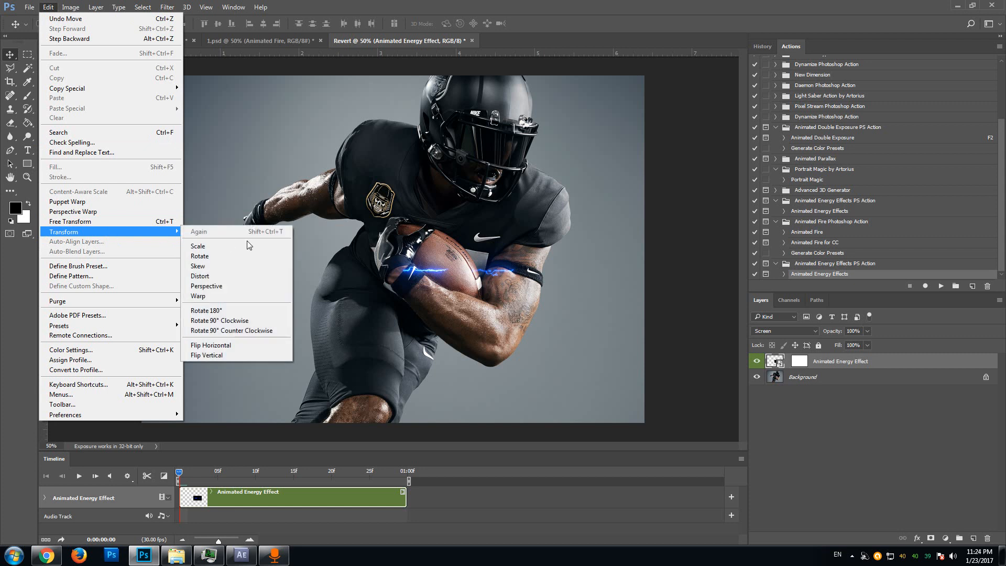
pyautogui.click(247, 246)
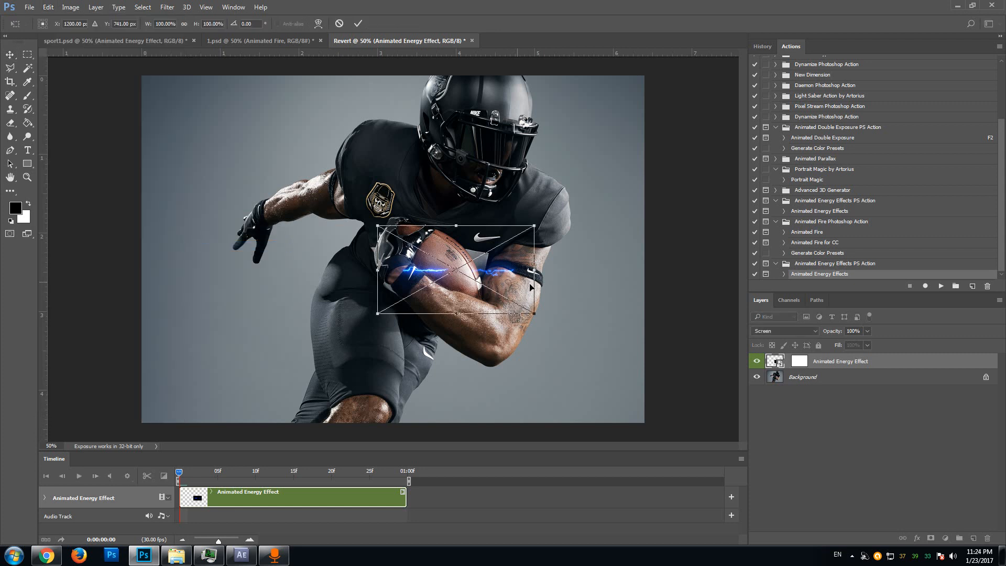
pyautogui.moveTo(548, 272); pyautogui.dragTo(535, 316)
pyautogui.moveTo(485, 292); pyautogui.dragTo(472, 308)
pyautogui.moveTo(587, 324); pyautogui.dragTo(586, 327)
pyautogui.moveTo(438, 297); pyautogui.dragTo(438, 298)
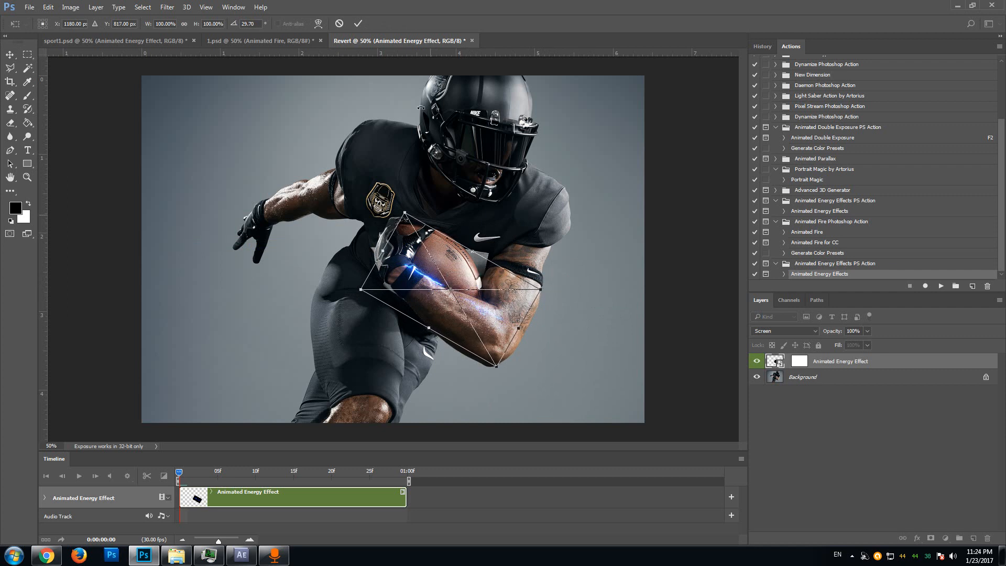
pyautogui.click(358, 24)
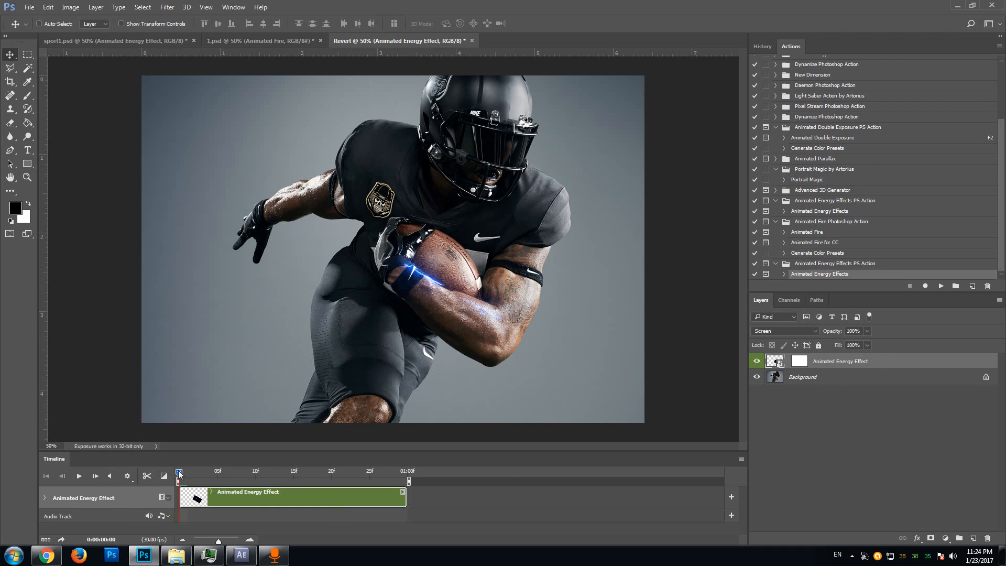
# Step: Preview the energy animation on the timeline and check the Loop Playback option
pyautogui.moveTo(179, 474); pyautogui.dragTo(310, 466)
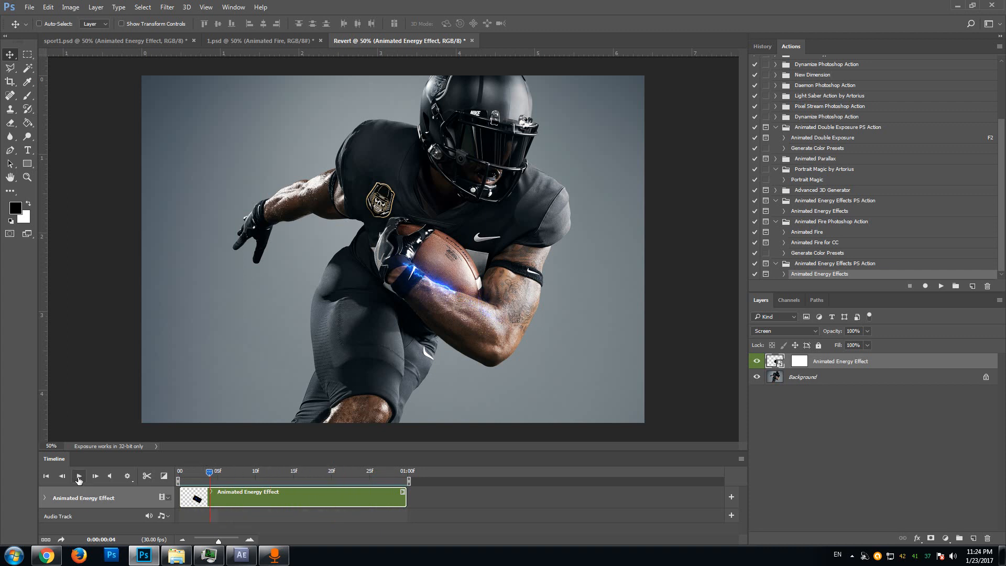
pyautogui.click(128, 478)
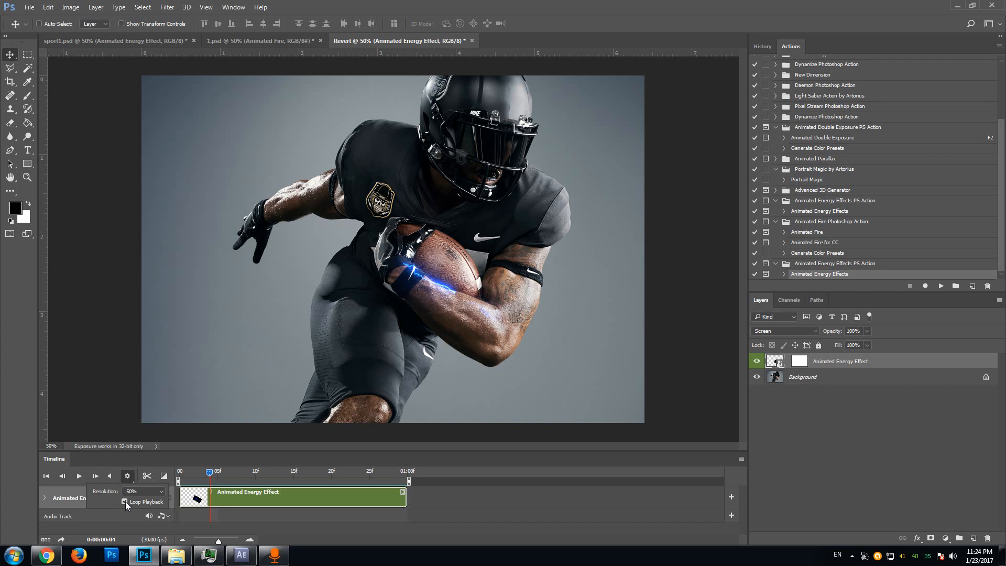
pyautogui.click(78, 478)
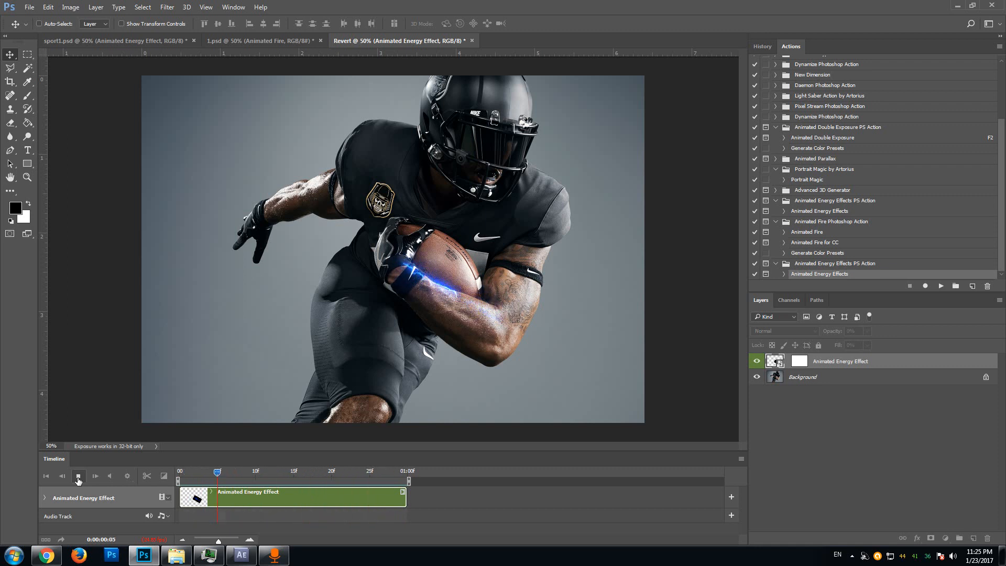
pyautogui.click(78, 477)
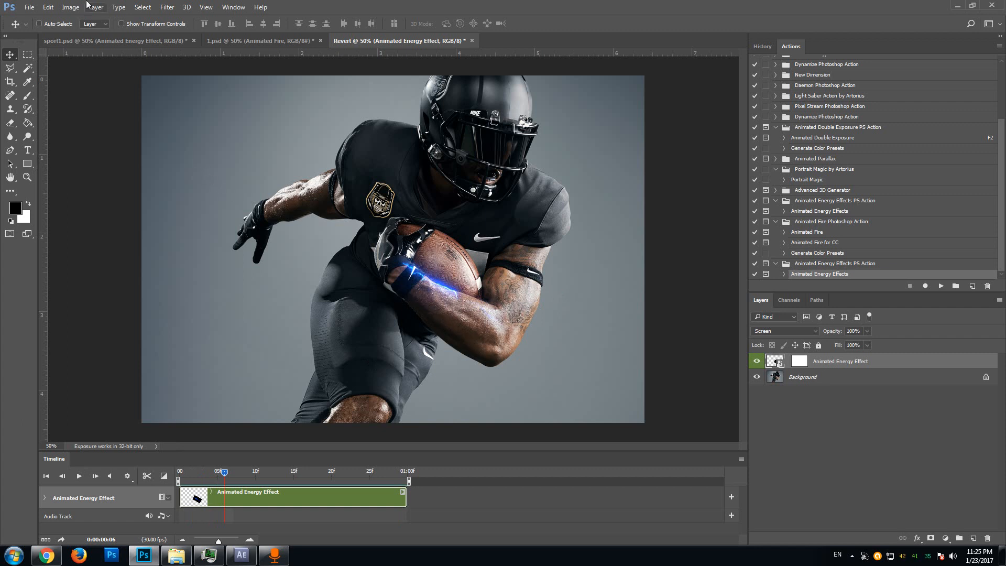
# Step: Warp the energy effect so it curves along the forearm below the football, and play back the result
pyautogui.click(48, 7)
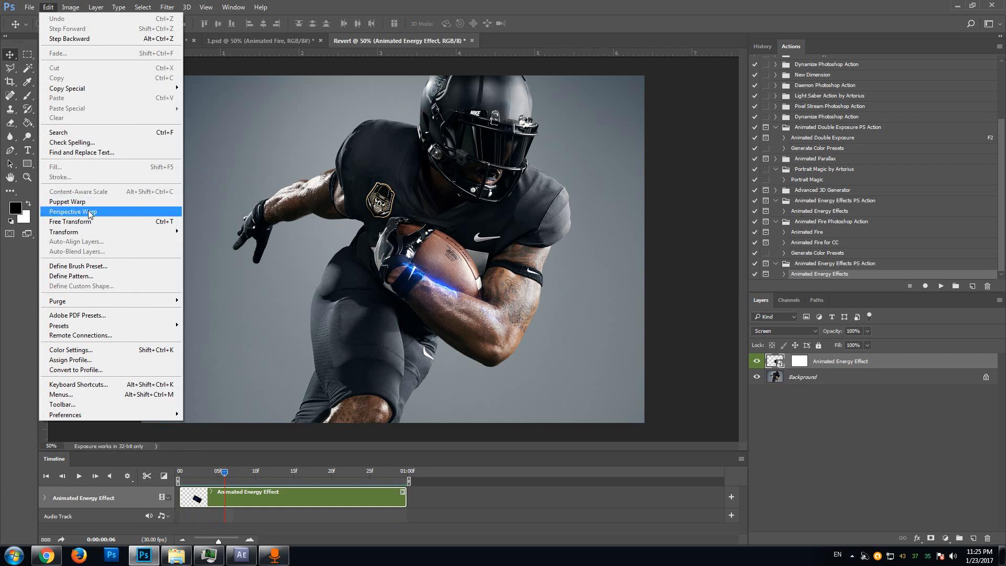
pyautogui.moveTo(79, 235)
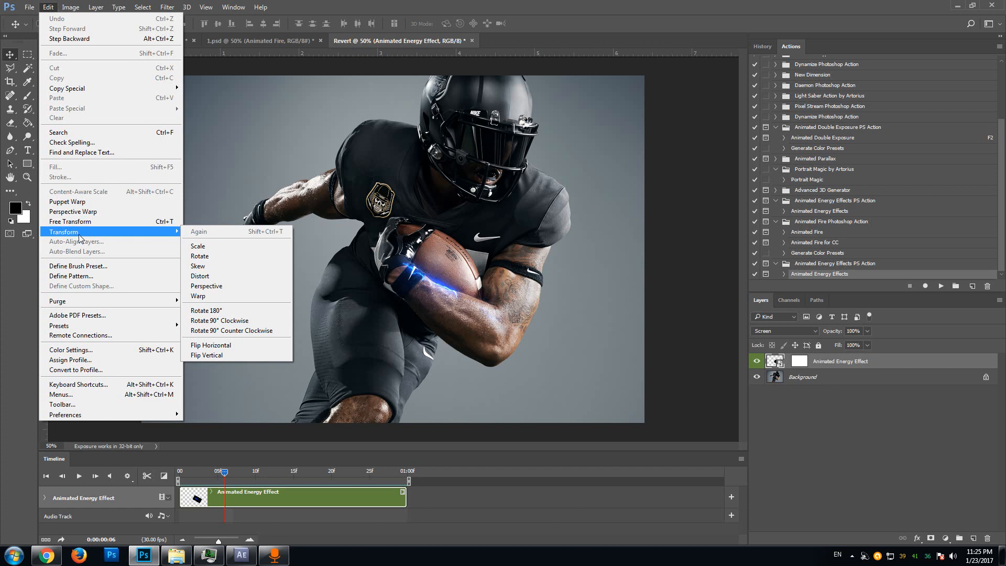
pyautogui.click(198, 297)
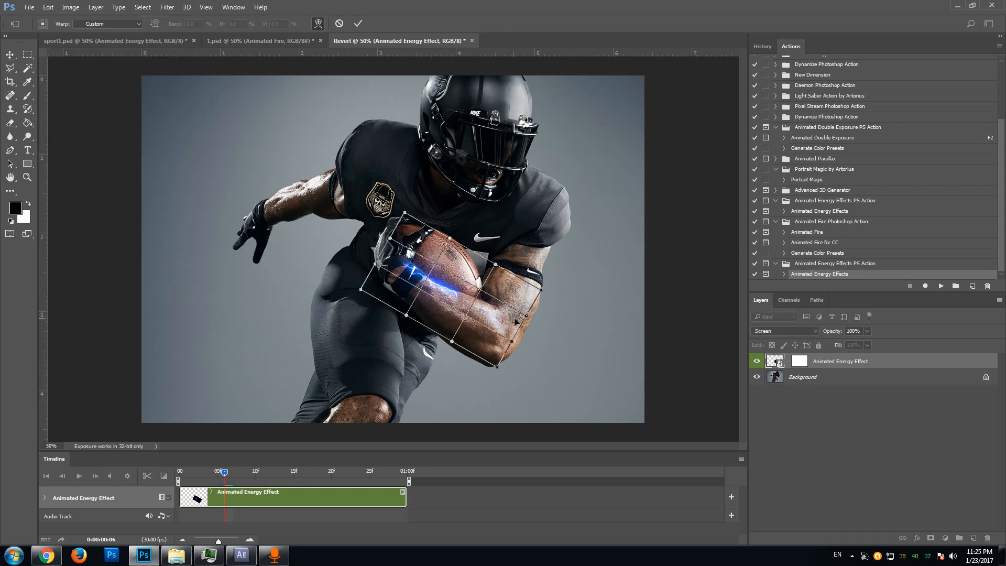
pyautogui.moveTo(505, 319); pyautogui.dragTo(405, 260)
pyautogui.moveTo(450, 290)
pyautogui.mouseDown()
pyautogui.moveTo(515, 309)
pyautogui.moveTo(496, 294)
pyautogui.moveTo(445, 301)
pyautogui.mouseUp()
pyautogui.moveTo(402, 268); pyautogui.dragTo(412, 268)
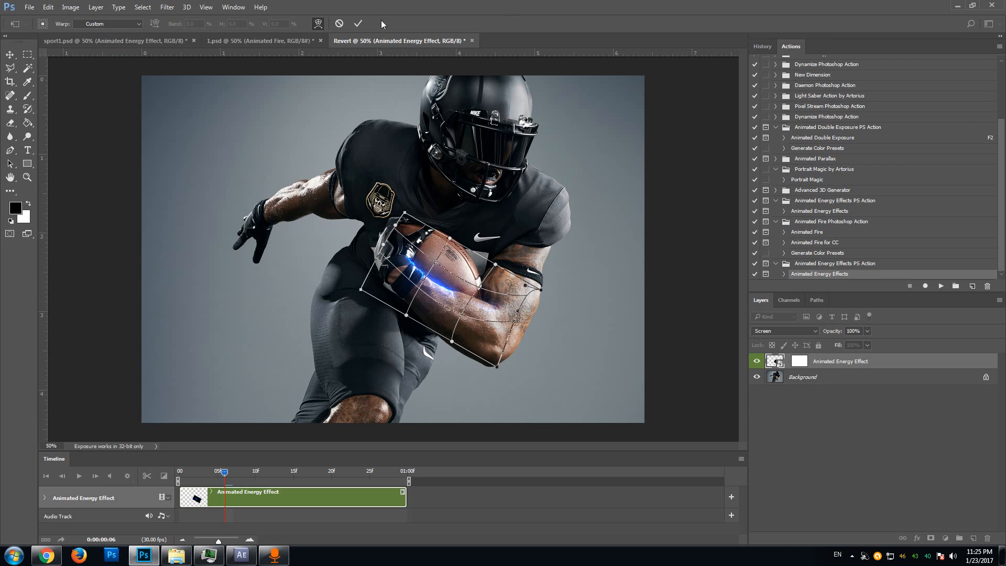
pyautogui.click(359, 24)
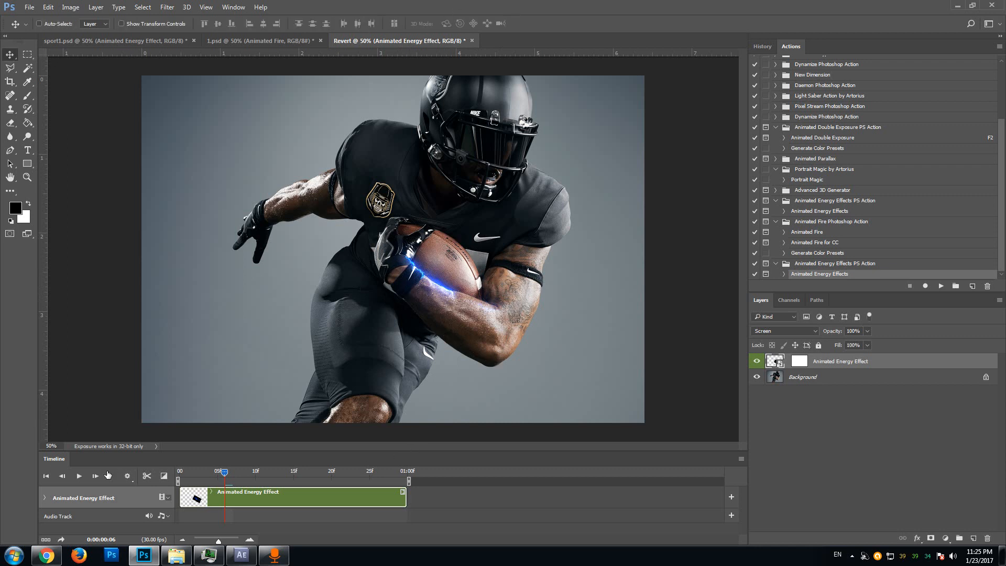
pyautogui.click(78, 477)
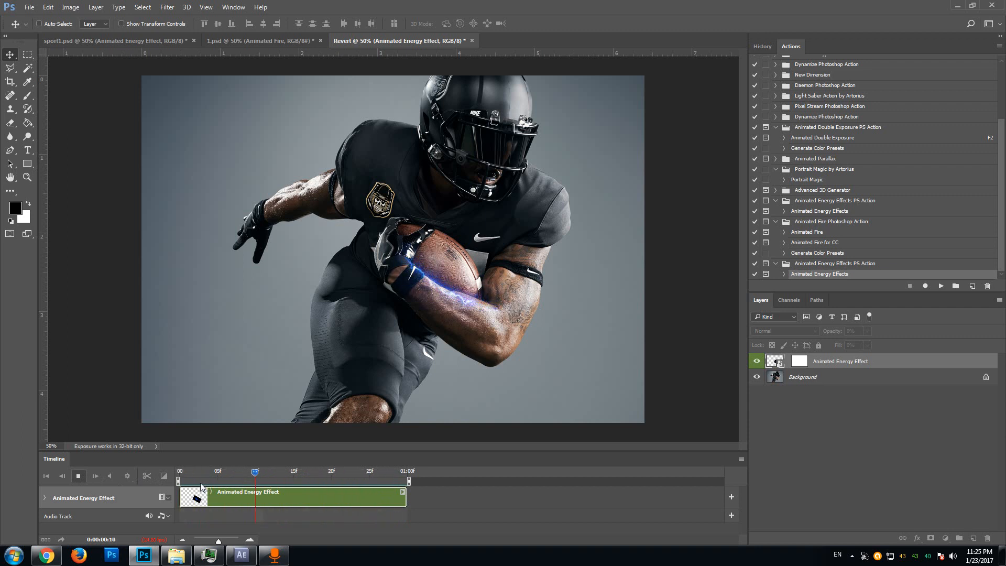
pyautogui.click(79, 480)
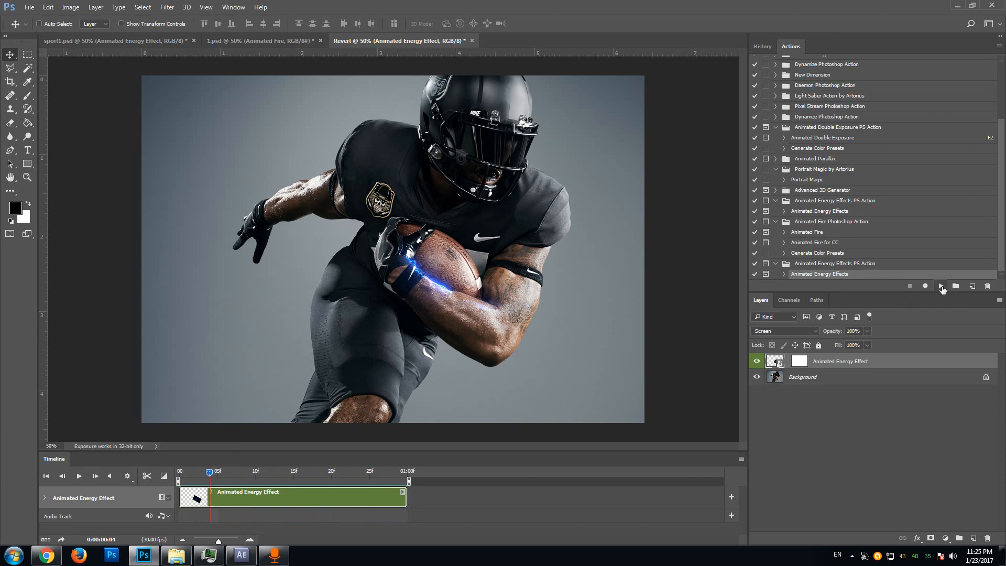
# Step: Run the Animated Energy Effects action again, loading the blue image sequence starting at 600.jpg from Large Non-linear folder 6
pyautogui.click(941, 287)
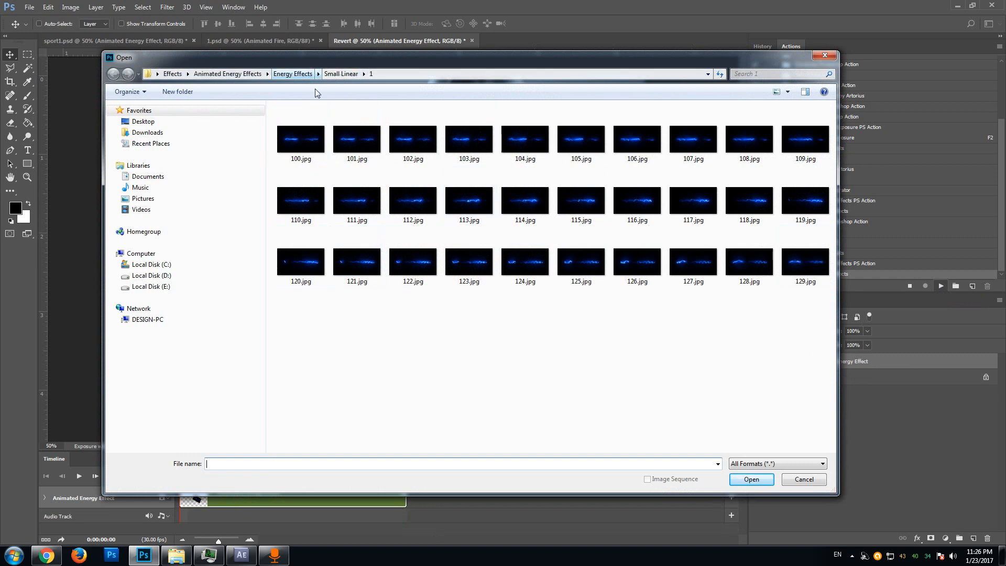
pyautogui.click(300, 74)
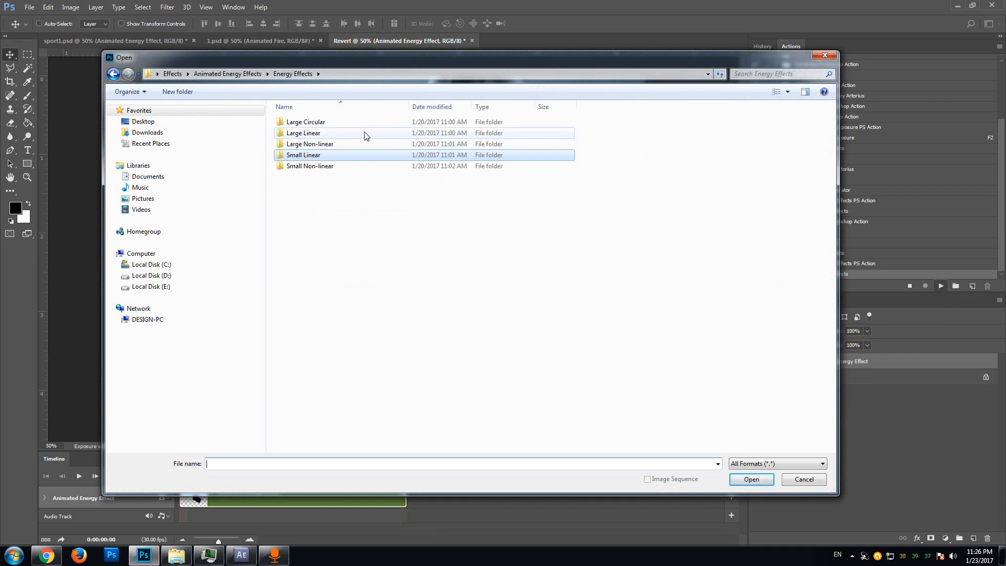
pyautogui.doubleClick(305, 144)
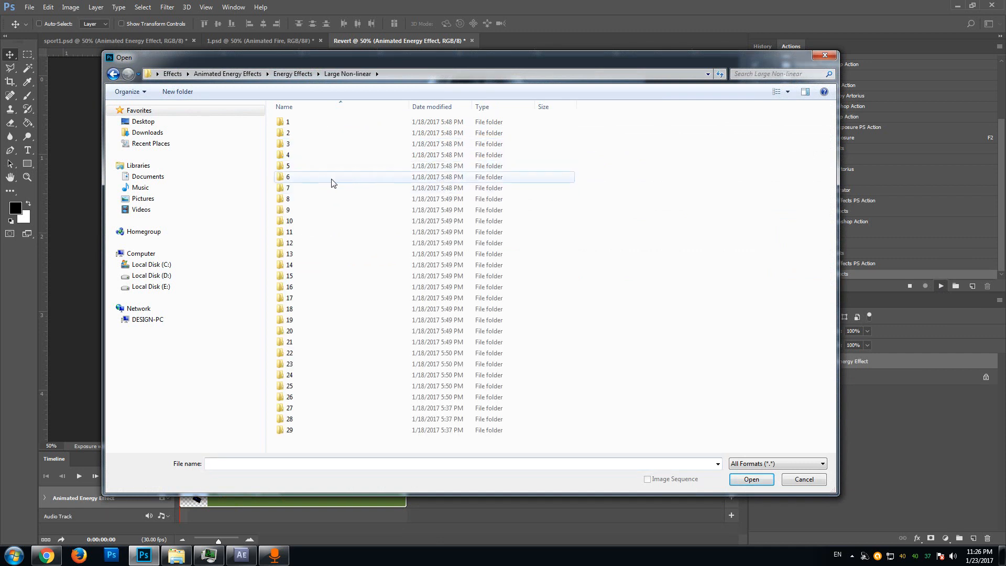
pyautogui.doubleClick(288, 156)
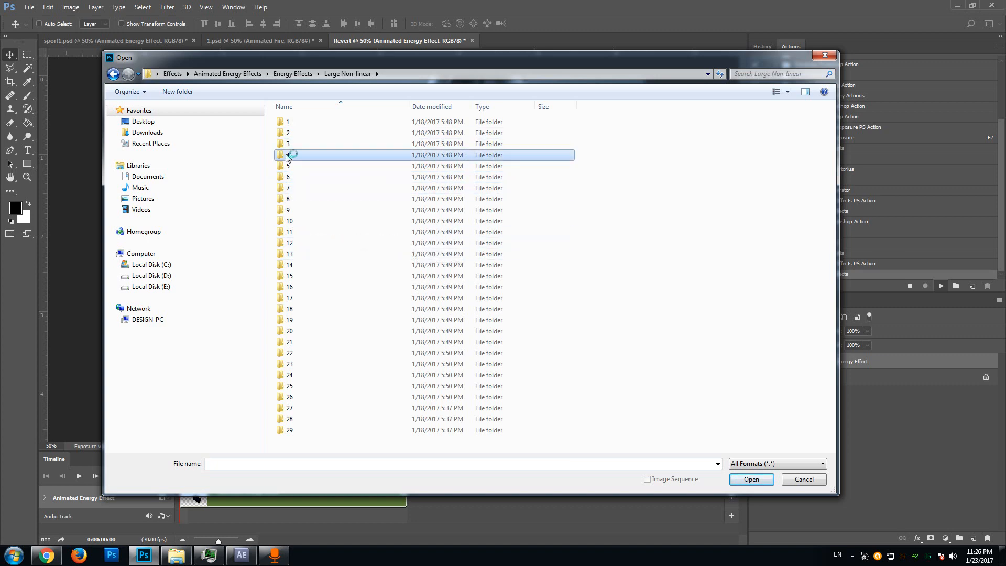
pyautogui.click(348, 73)
pyautogui.doubleClick(304, 166)
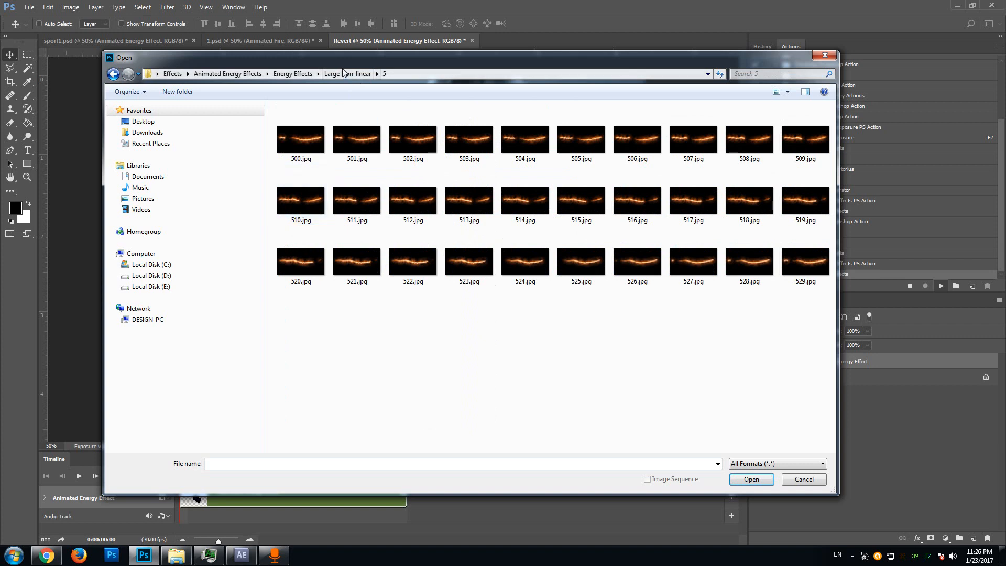
pyautogui.click(348, 73)
pyautogui.doubleClick(294, 178)
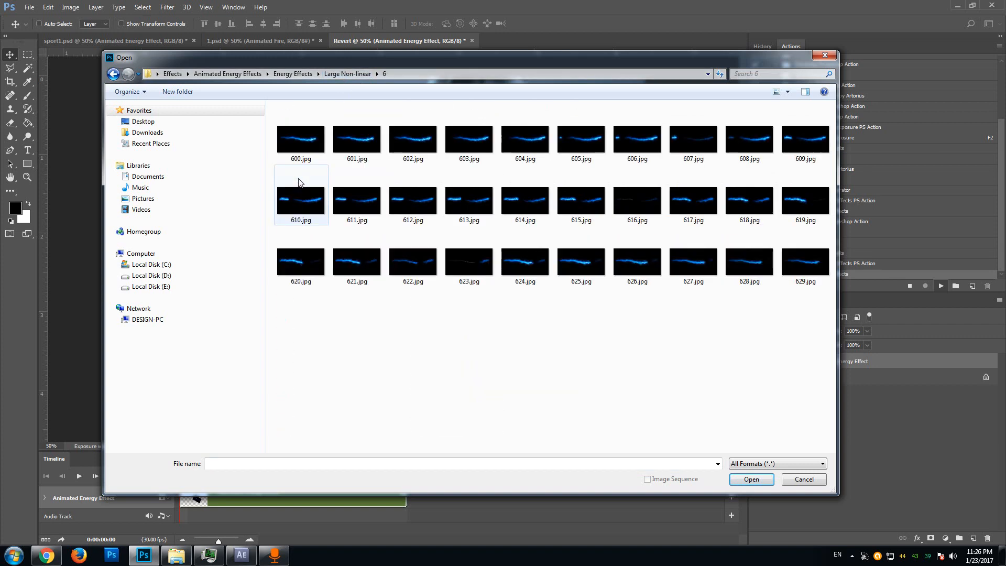
pyautogui.click(300, 143)
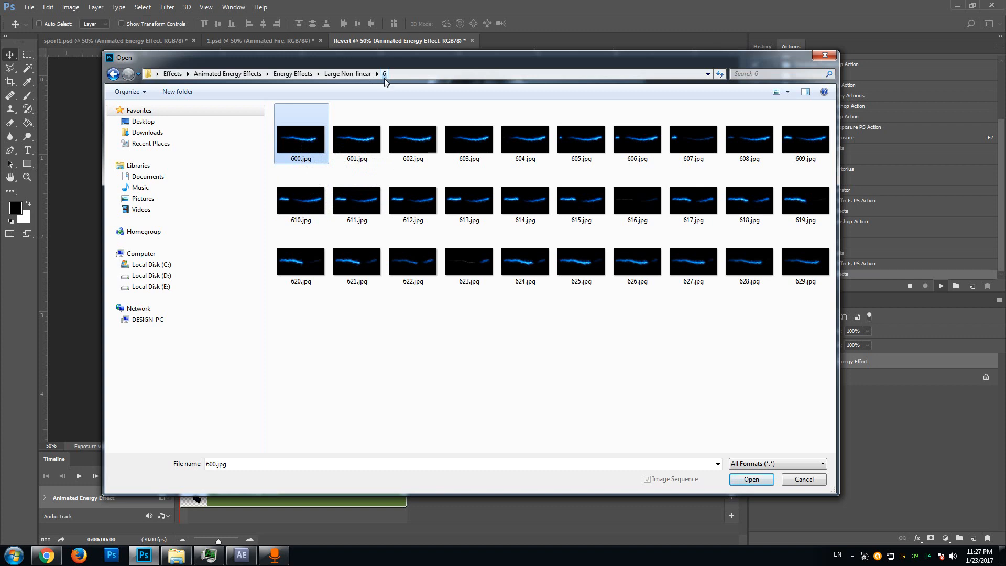
pyautogui.doubleClick(294, 150)
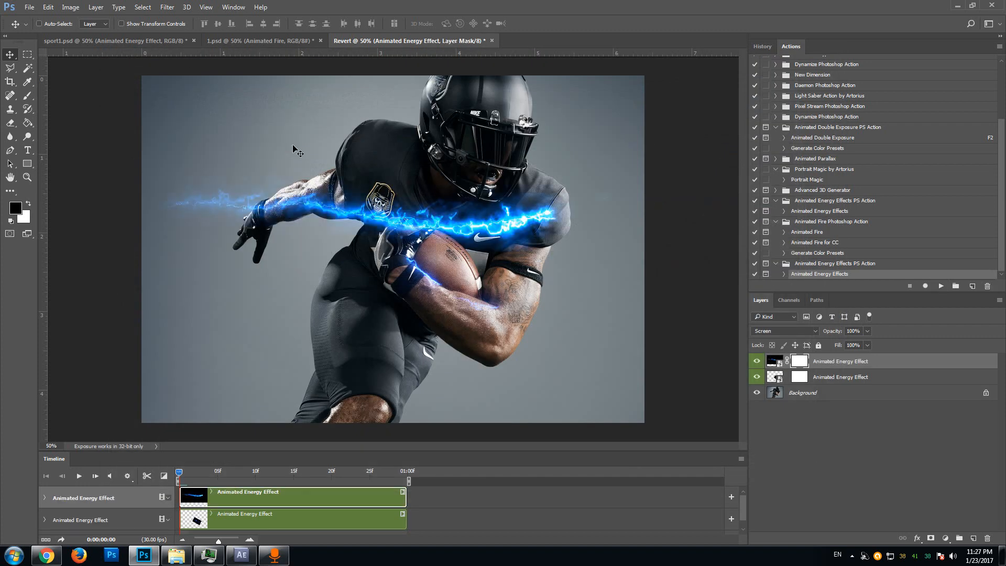
# Step: Shift the new blue energy effect slightly across the player's chest, targeting the layer content instead of its mask
pyautogui.moveTo(404, 225)
pyautogui.mouseDown()
pyautogui.moveTo(433, 205)
pyautogui.moveTo(427, 231)
pyautogui.moveTo(456, 273)
pyautogui.moveTo(429, 176)
pyautogui.moveTo(421, 221)
pyautogui.mouseUp()
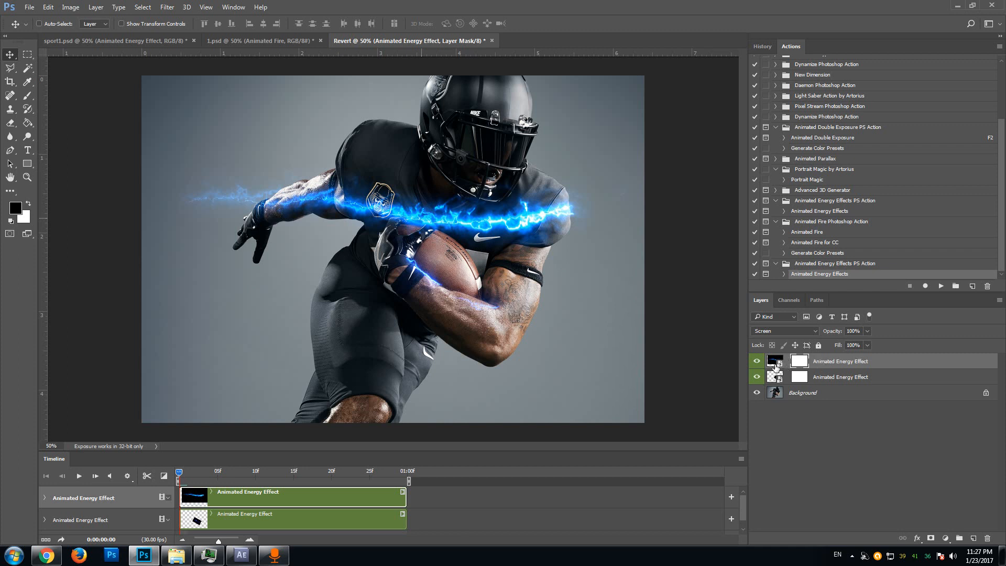
pyautogui.click(776, 367)
pyautogui.moveTo(412, 222); pyautogui.dragTo(420, 226)
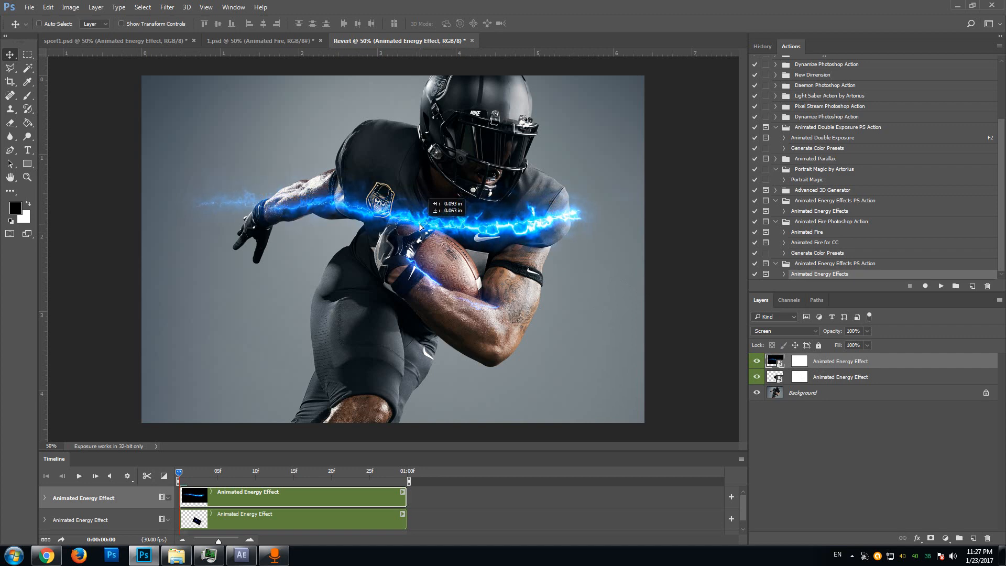
# Step: Scale the blue effect to about 57.4% by 67%, rotate it about -92.8°, place it along the thigh, and play back the animation
pyautogui.hotkey('ctrl', 't')
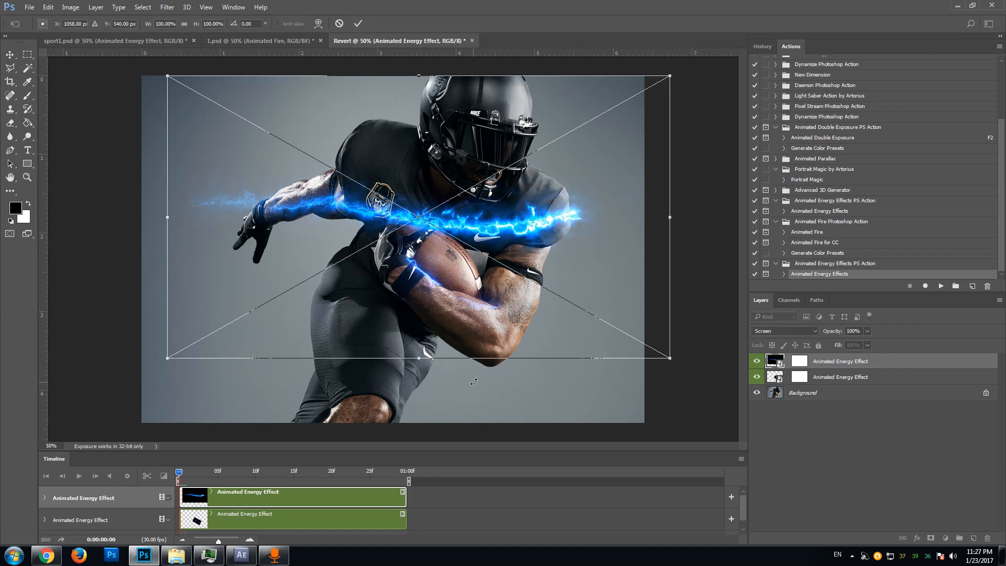
pyautogui.moveTo(474, 382); pyautogui.dragTo(590, 238)
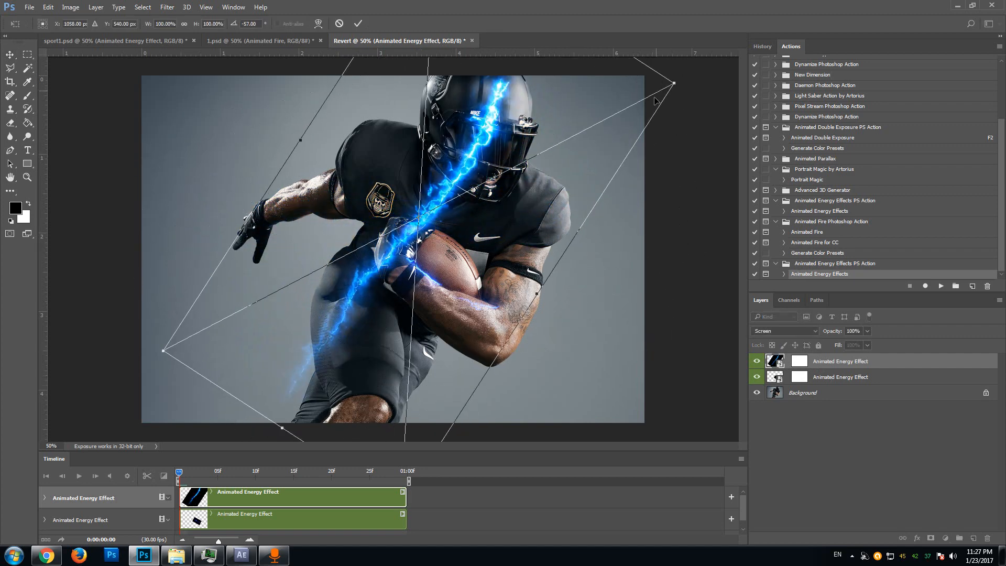
pyautogui.moveTo(673, 86); pyautogui.dragTo(479, 213)
pyautogui.moveTo(372, 310); pyautogui.dragTo(441, 373)
pyautogui.moveTo(529, 367); pyautogui.dragTo(481, 296)
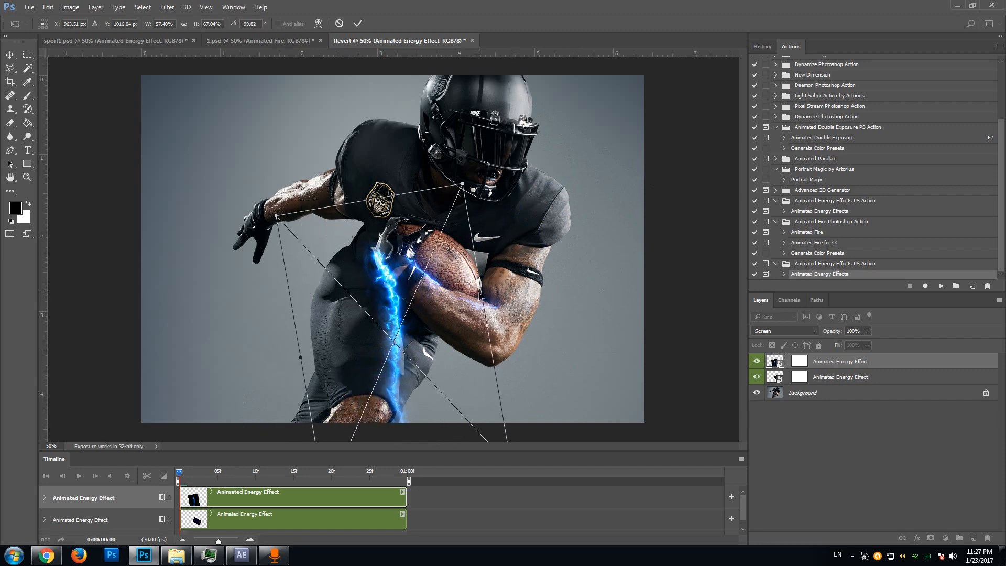
pyautogui.moveTo(419, 326); pyautogui.dragTo(425, 369)
pyautogui.moveTo(536, 356); pyautogui.dragTo(537, 373)
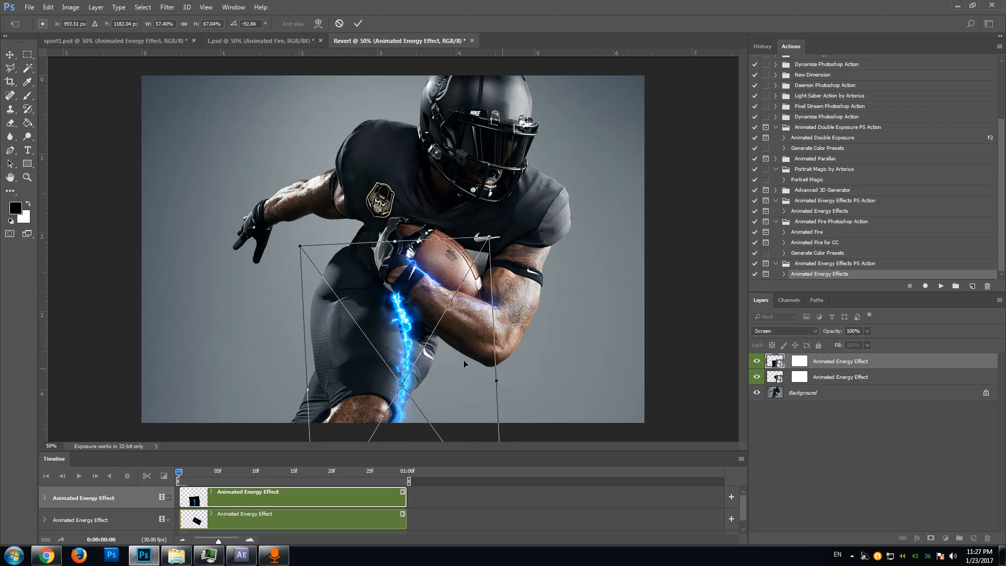
pyautogui.moveTo(418, 334); pyautogui.dragTo(415, 339)
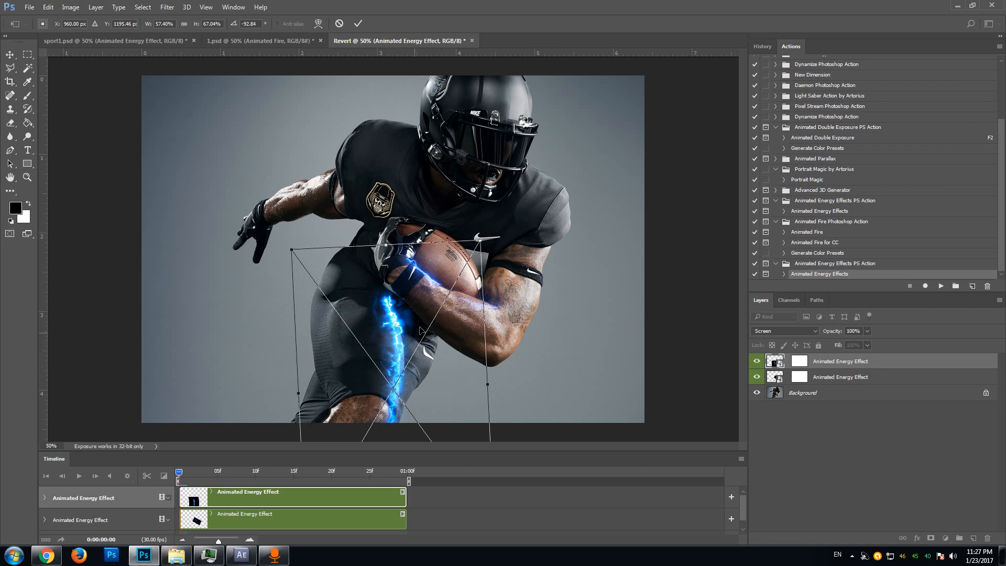
pyautogui.click(359, 24)
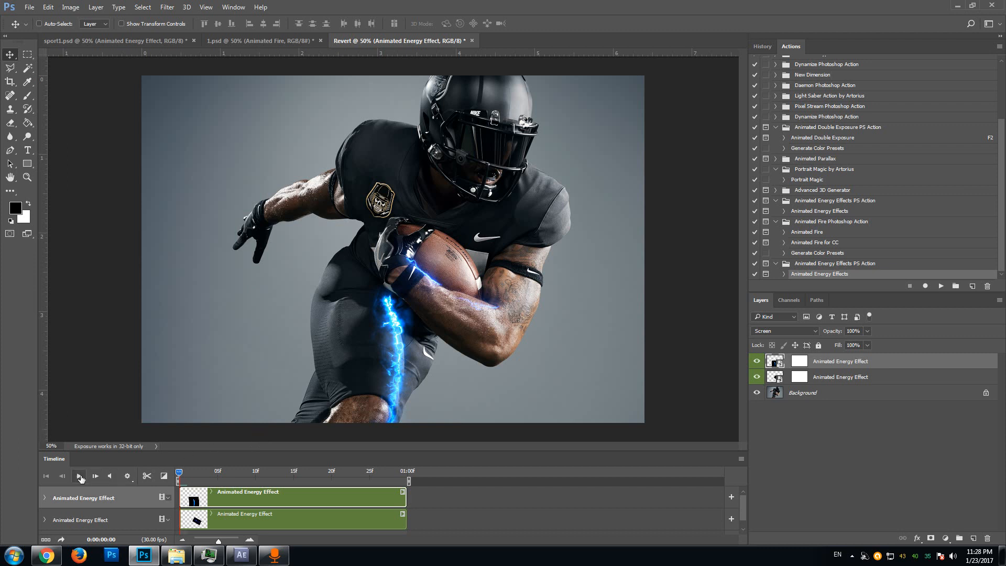
pyautogui.click(79, 476)
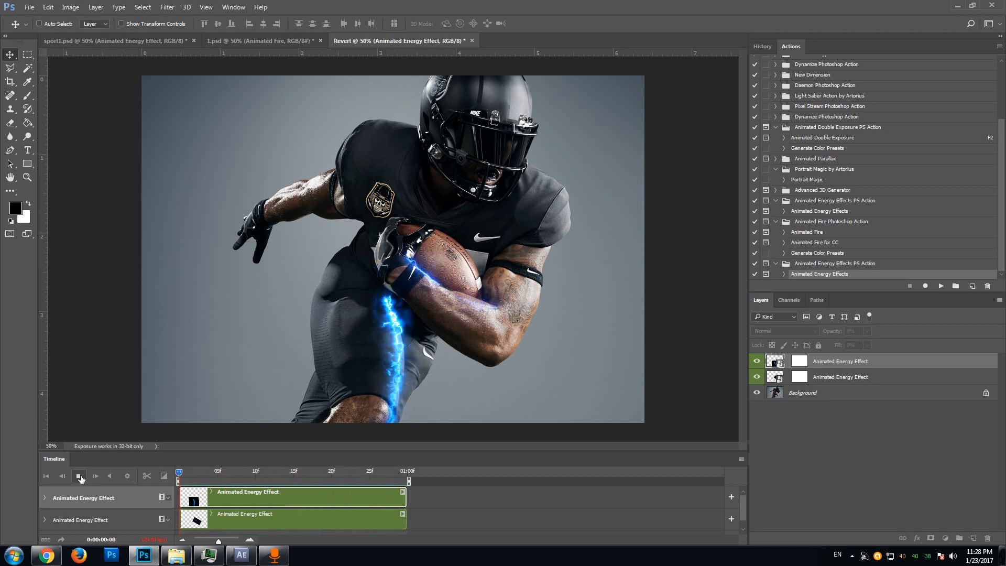
pyautogui.click(79, 476)
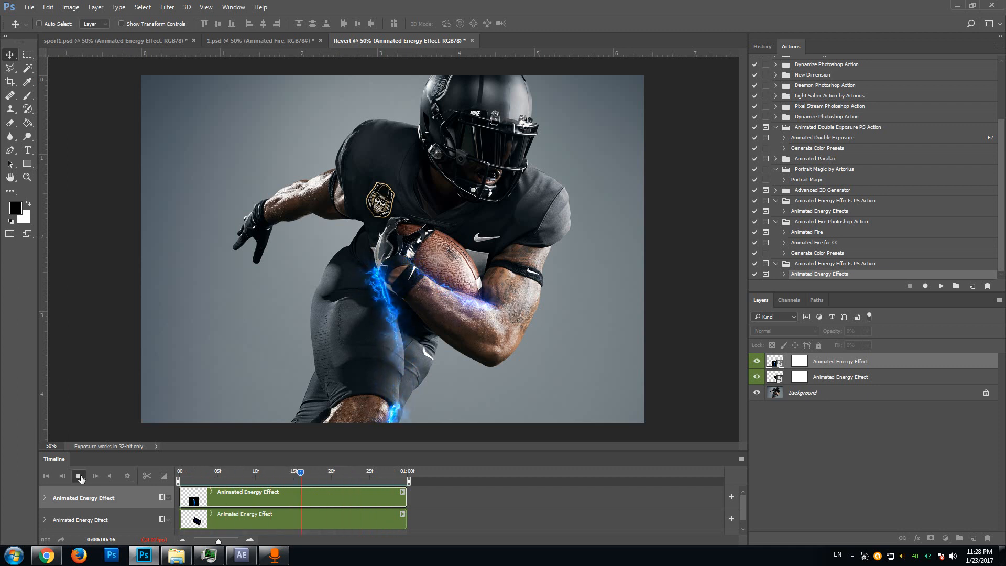
# Step: Run the Animated Energy Effects action again and browse Large Non-linear folders 7 to 11 for another effect sequence
pyautogui.click(943, 283)
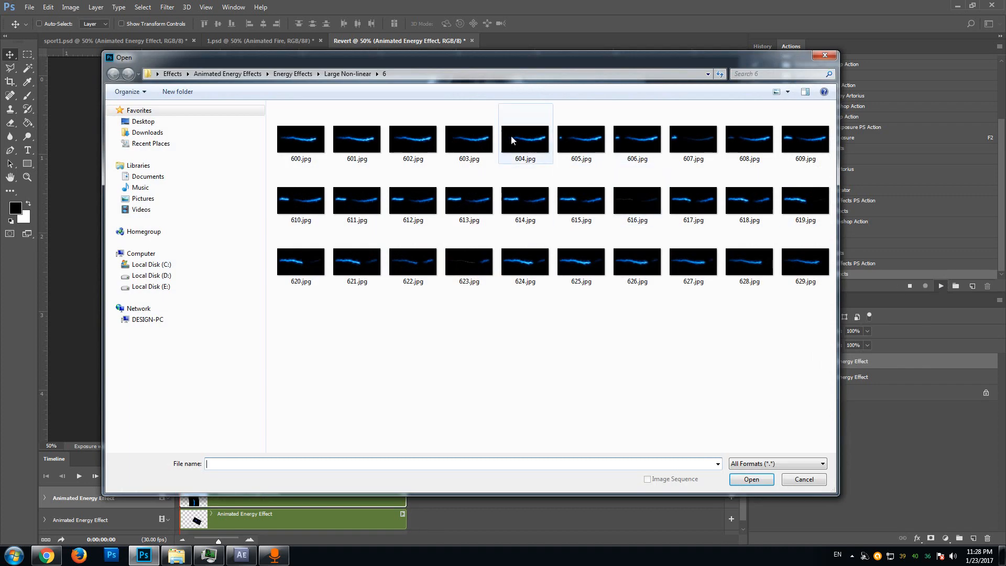
pyautogui.click(344, 74)
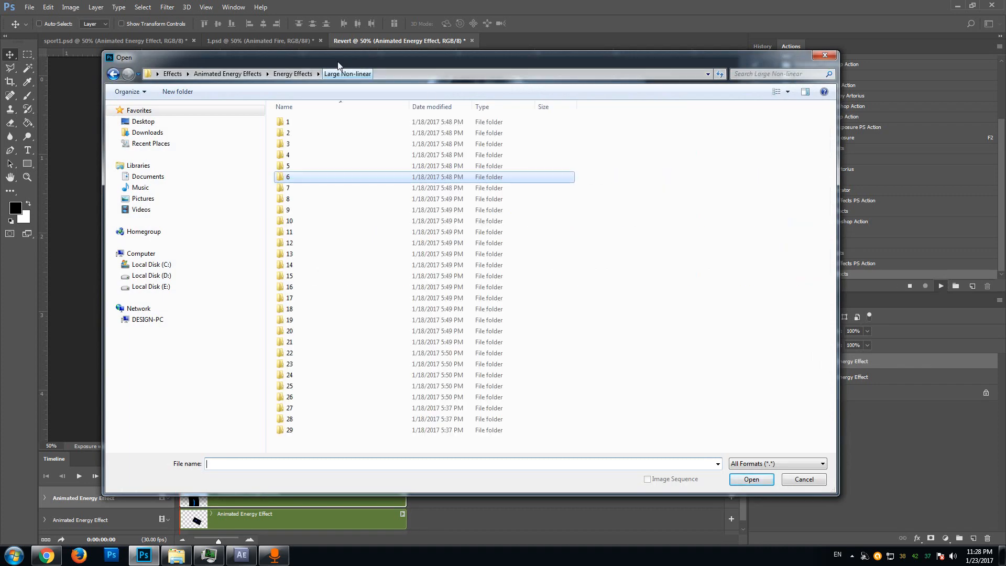
pyautogui.moveTo(337, 60); pyautogui.dragTo(474, 54)
pyautogui.doubleClick(443, 182)
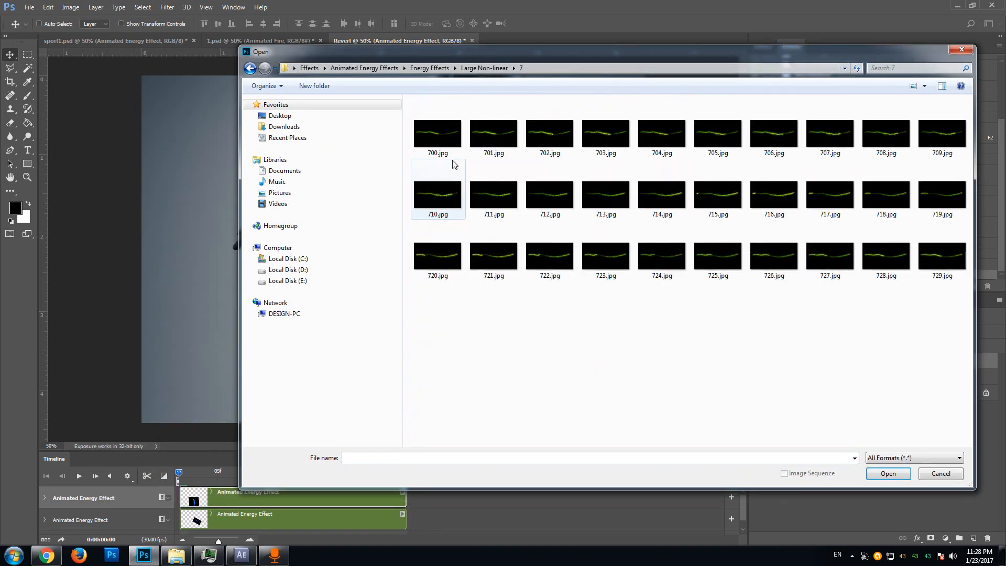
pyautogui.click(485, 68)
pyautogui.doubleClick(427, 193)
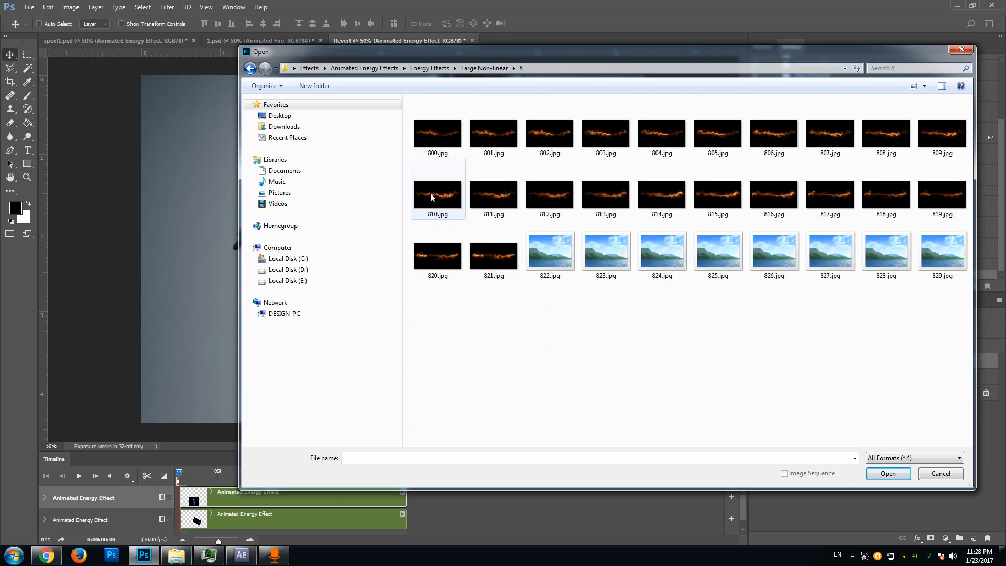
pyautogui.click(485, 68)
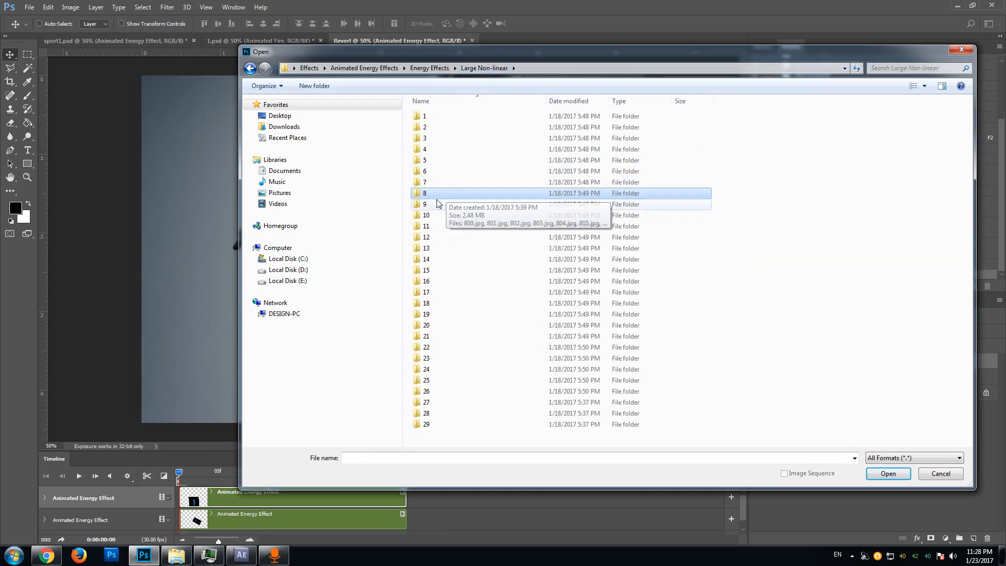
pyautogui.doubleClick(438, 204)
pyautogui.click(484, 69)
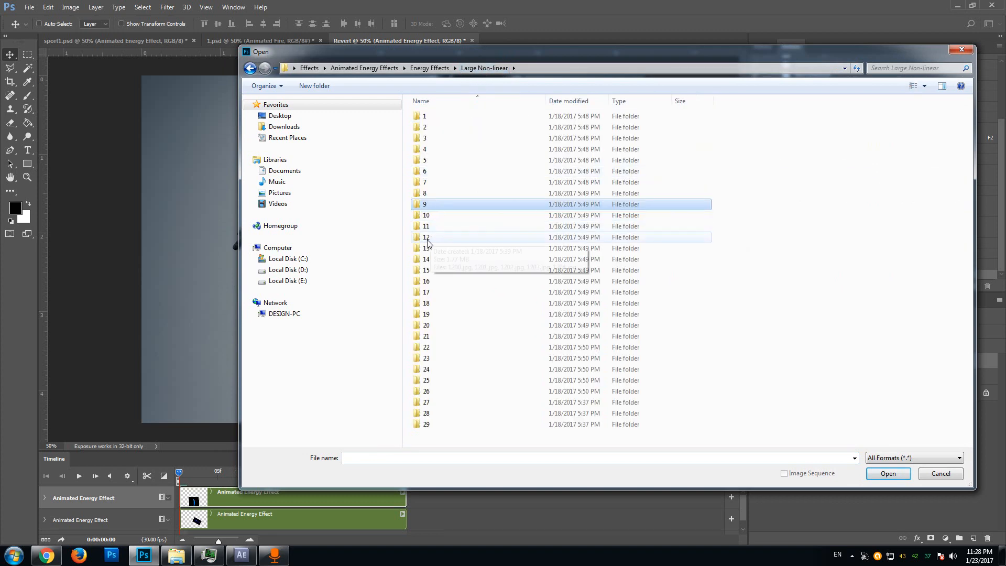
pyautogui.doubleClick(428, 216)
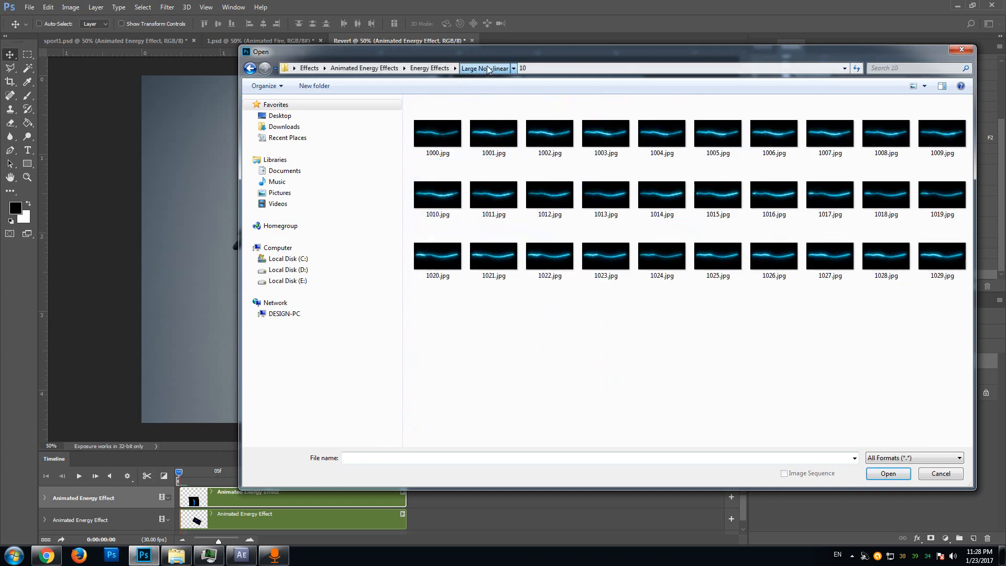
pyautogui.click(485, 69)
pyautogui.doubleClick(440, 226)
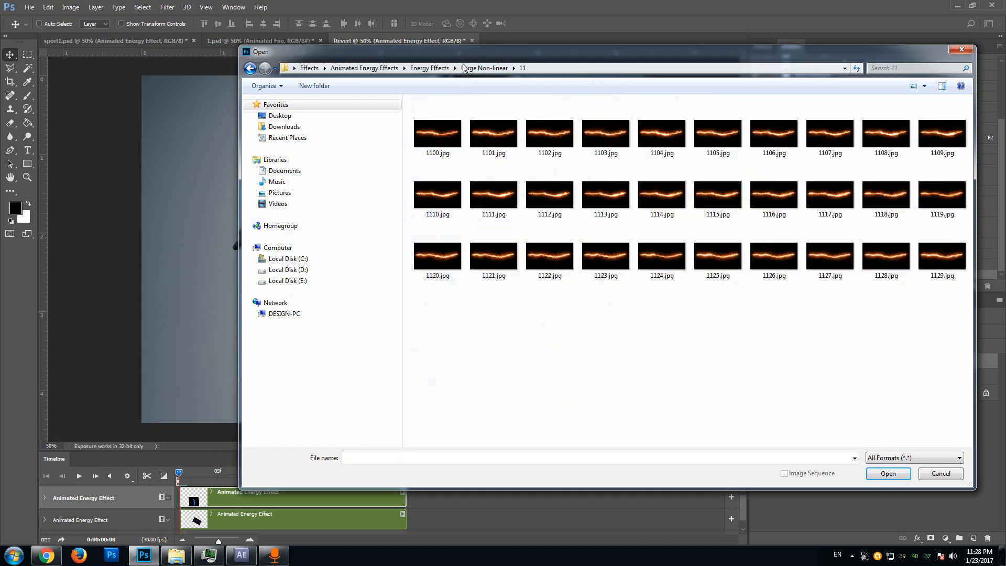
# Step: Load the orange energy image sequence starting at 1100.jpg from folder 11
pyautogui.moveTo(459, 57); pyautogui.dragTo(408, 64)
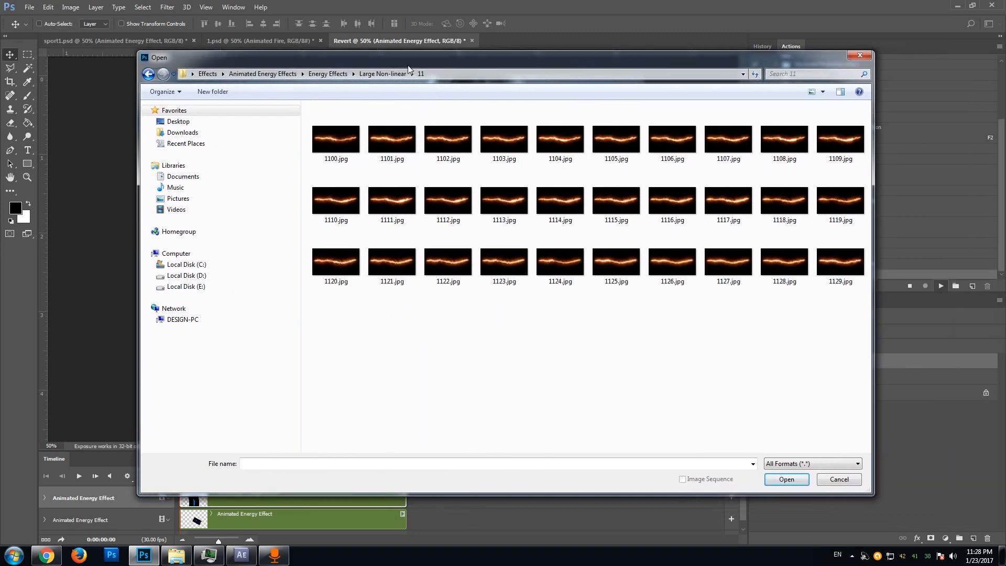
pyautogui.click(331, 149)
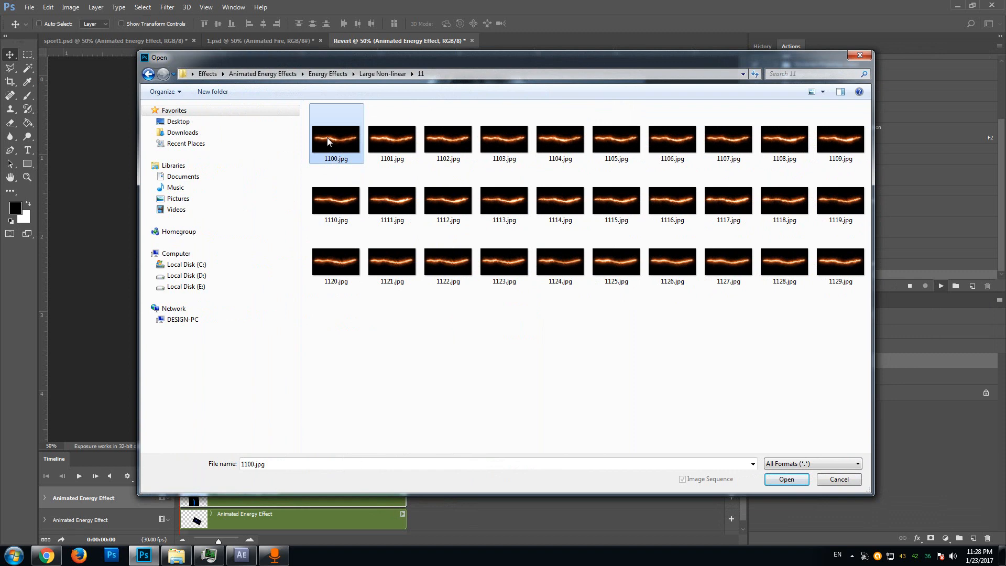
pyautogui.click(791, 485)
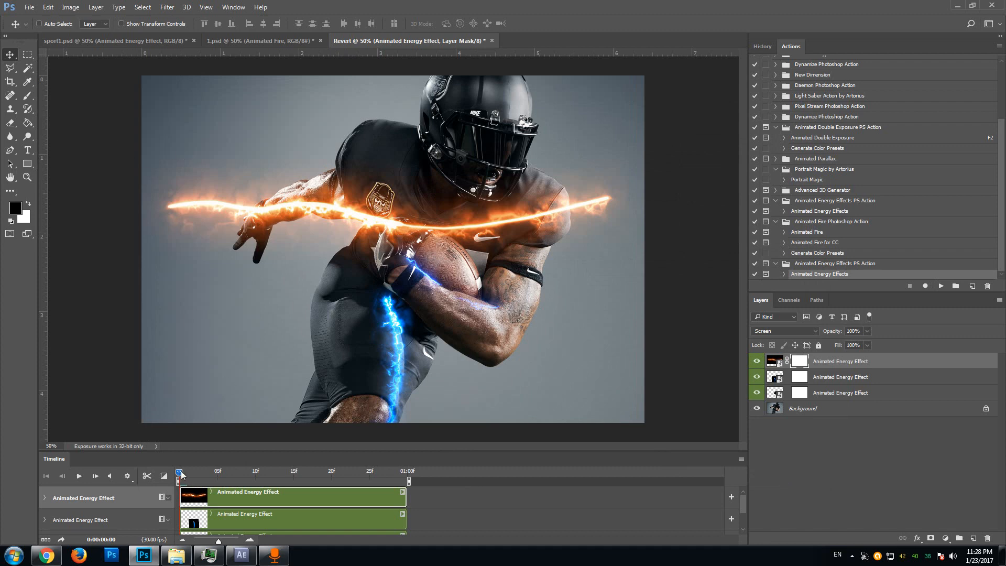
# Step: Examine the orange energy effect at several points of the timeline, ending at frame 22
pyautogui.click(249, 477)
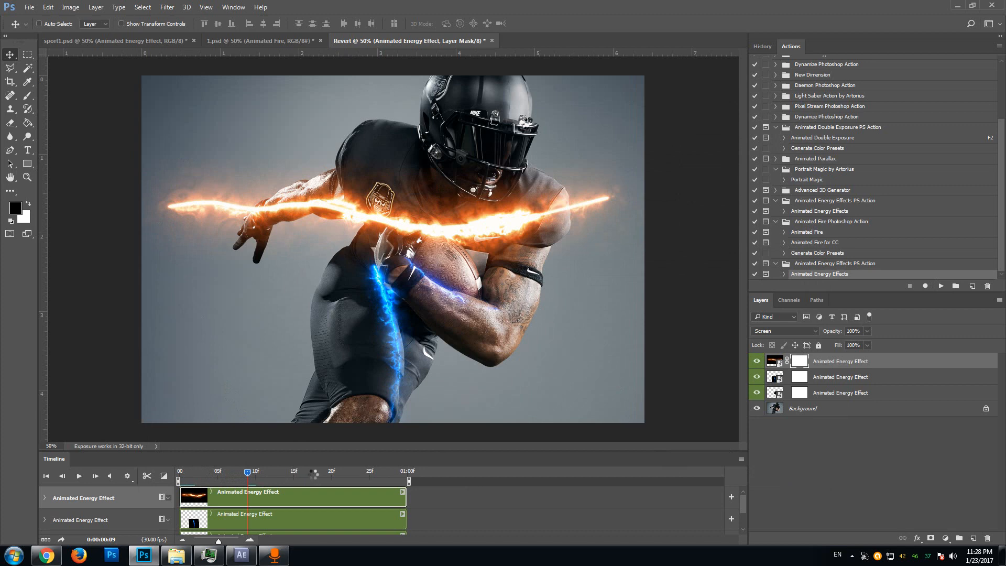
pyautogui.click(316, 477)
pyautogui.click(347, 474)
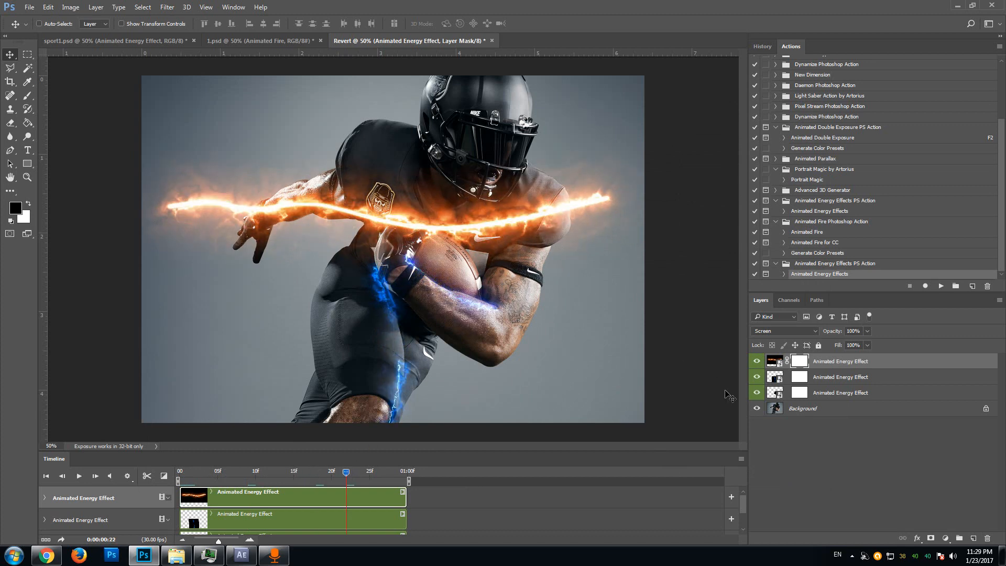
# Step: Reposition the orange effect's layer content, not its mask, so that it crosses the torso just above the football
pyautogui.click(783, 362)
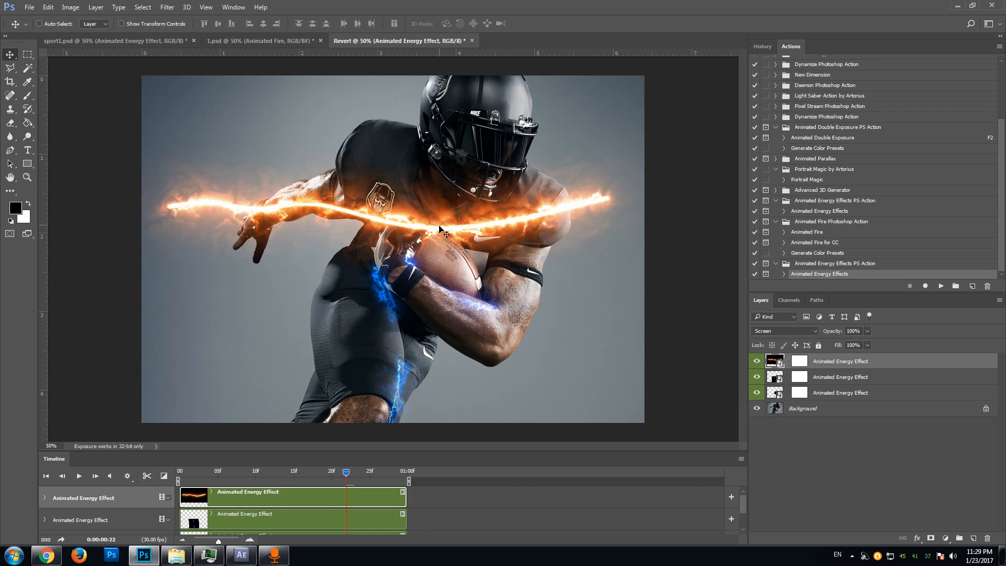
pyautogui.moveTo(440, 229)
pyautogui.mouseDown()
pyautogui.moveTo(482, 337)
pyautogui.moveTo(433, 358)
pyautogui.moveTo(403, 279)
pyautogui.moveTo(515, 270)
pyautogui.mouseUp()
pyautogui.hotkey('ctrl', 't')
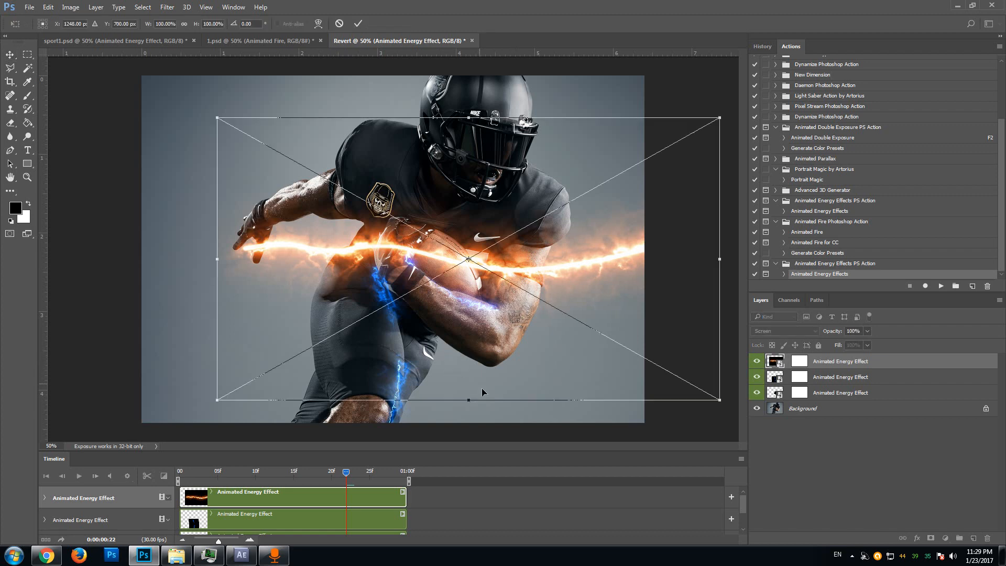
pyautogui.moveTo(493, 423); pyautogui.dragTo(493, 179)
pyautogui.moveTo(181, 278); pyautogui.dragTo(190, 278)
pyautogui.press('Return')
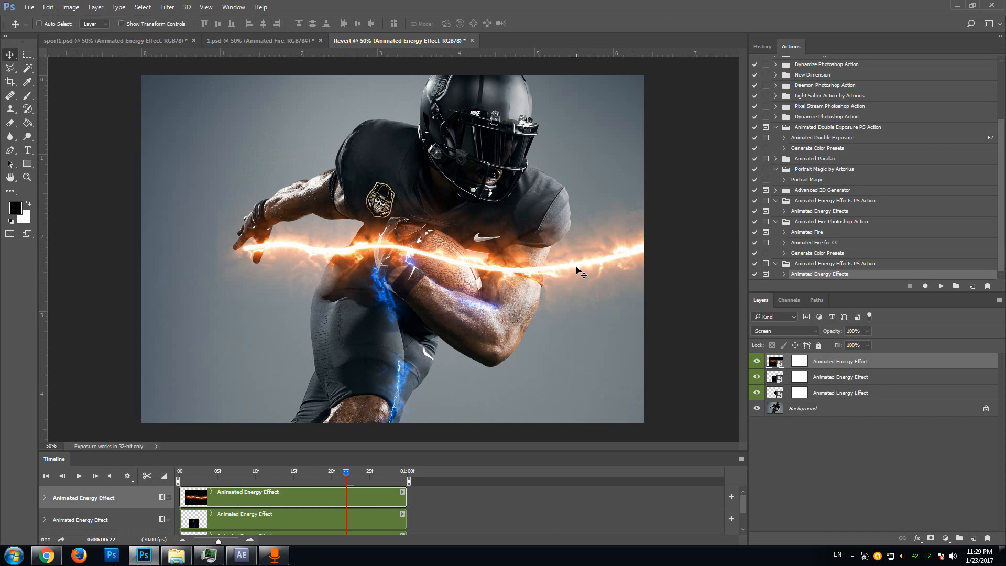
pyautogui.moveTo(577, 270); pyautogui.dragTo(501, 238)
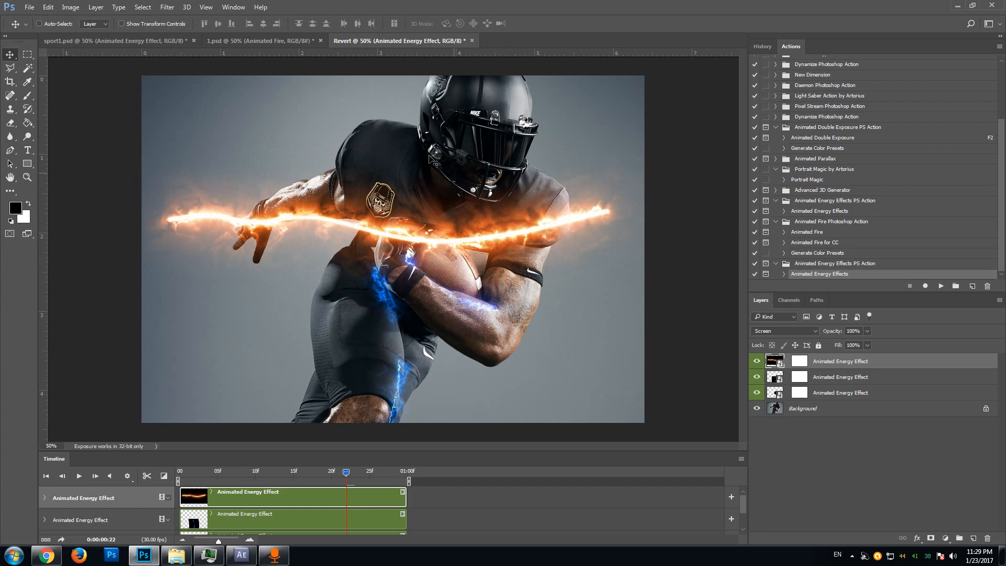
# Step: Start a Puppet Warp on the orange effect and use three pins to bend it from the shoulder around the elbow to the gloved hand
pyautogui.click(48, 7)
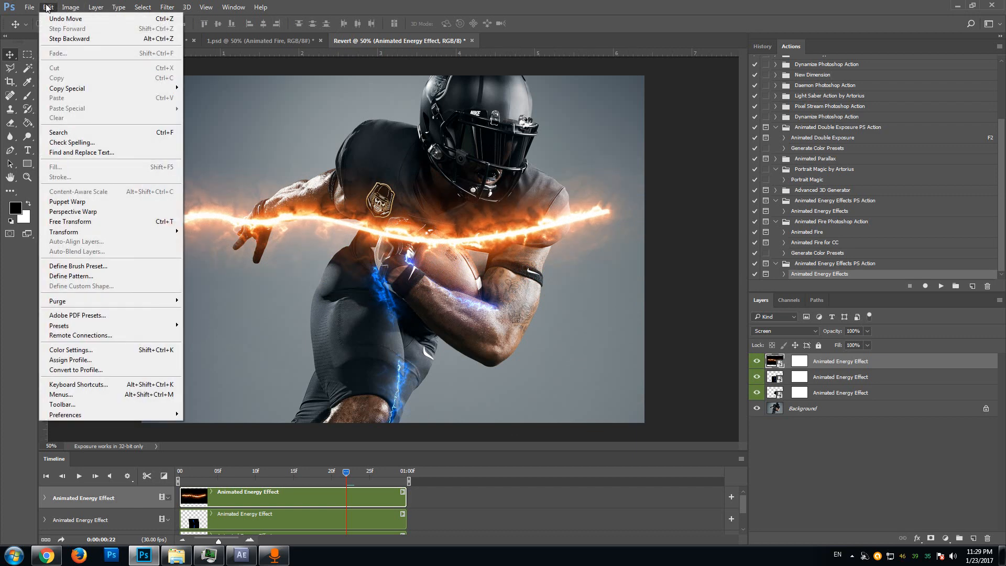
pyautogui.click(88, 203)
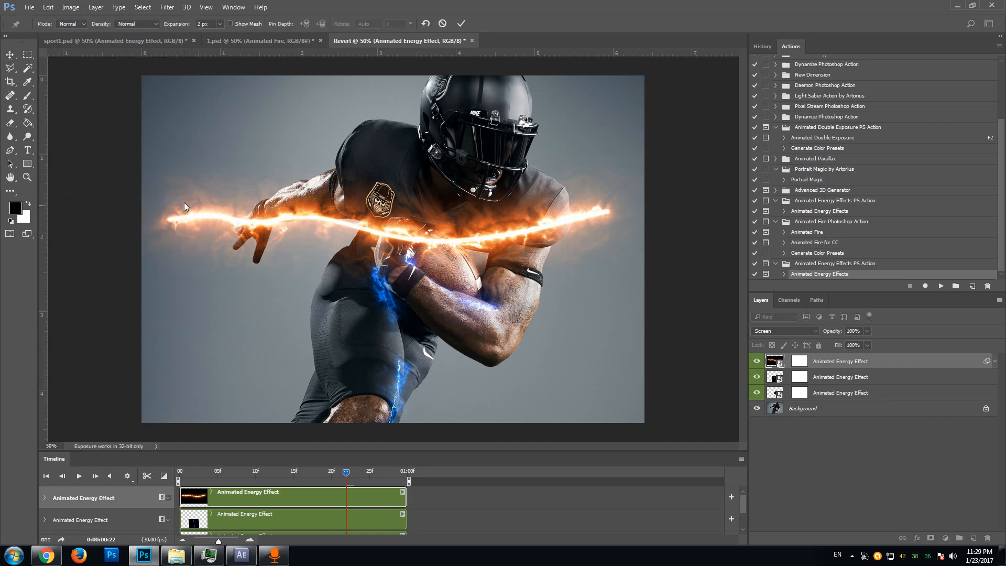
pyautogui.click(607, 212)
pyautogui.click(169, 218)
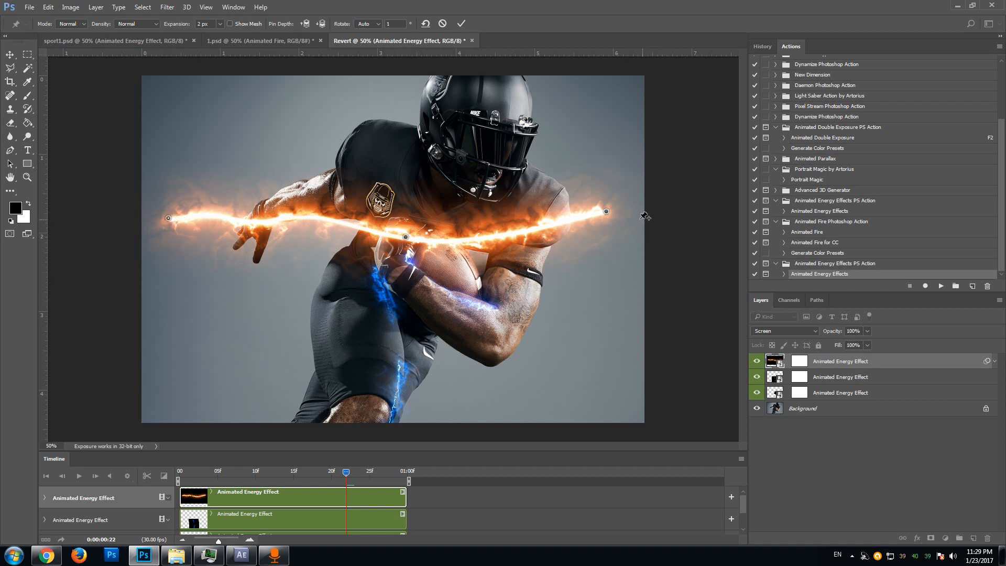
pyautogui.moveTo(608, 212); pyautogui.dragTo(574, 198)
pyautogui.moveTo(405, 238); pyautogui.dragTo(523, 372)
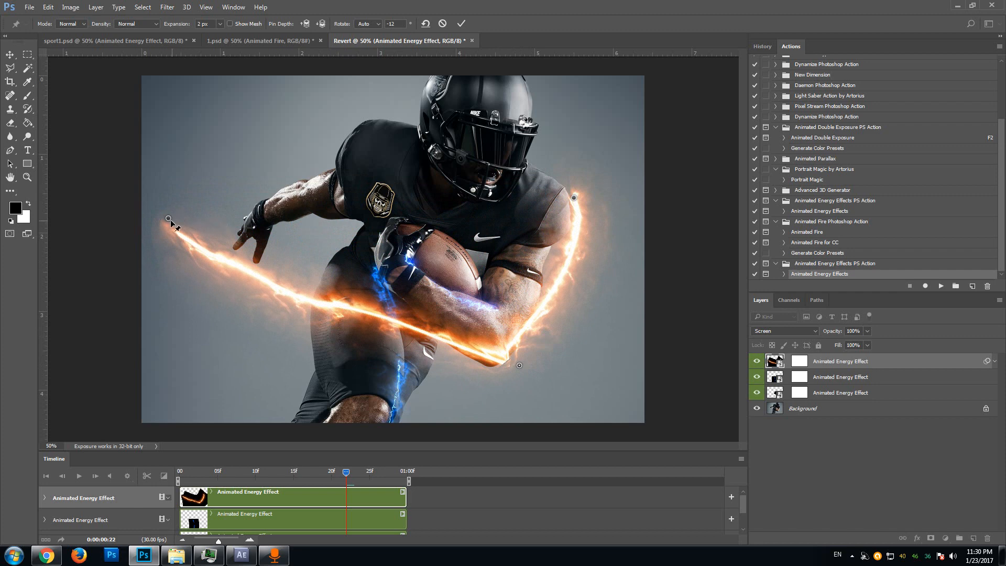
pyautogui.moveTo(169, 219); pyautogui.dragTo(381, 228)
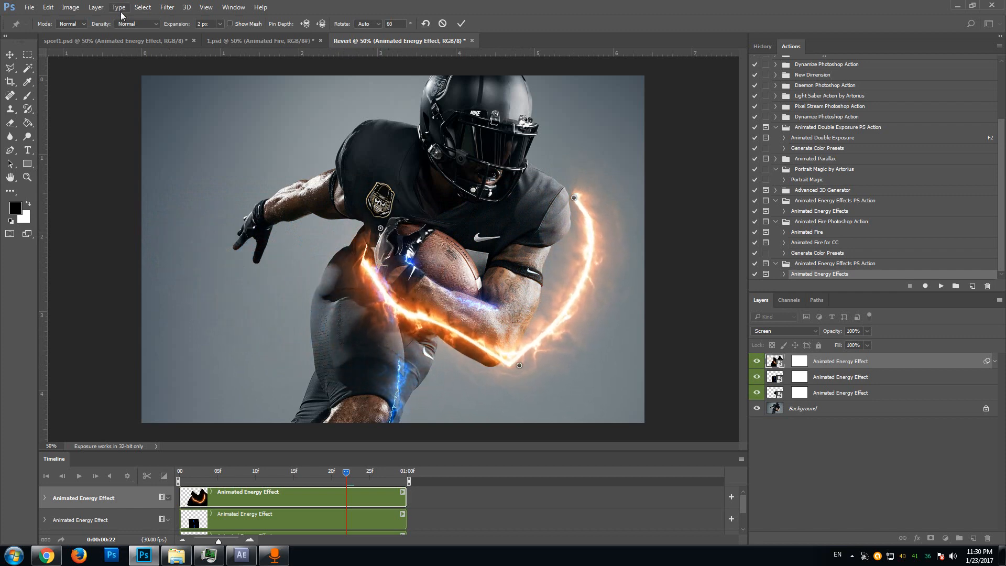
# Step: Switch the puppet warp to Distort mode, pull the elbow pin inward and add a pin drawing the effect onto the upper arm
pyautogui.click(77, 26)
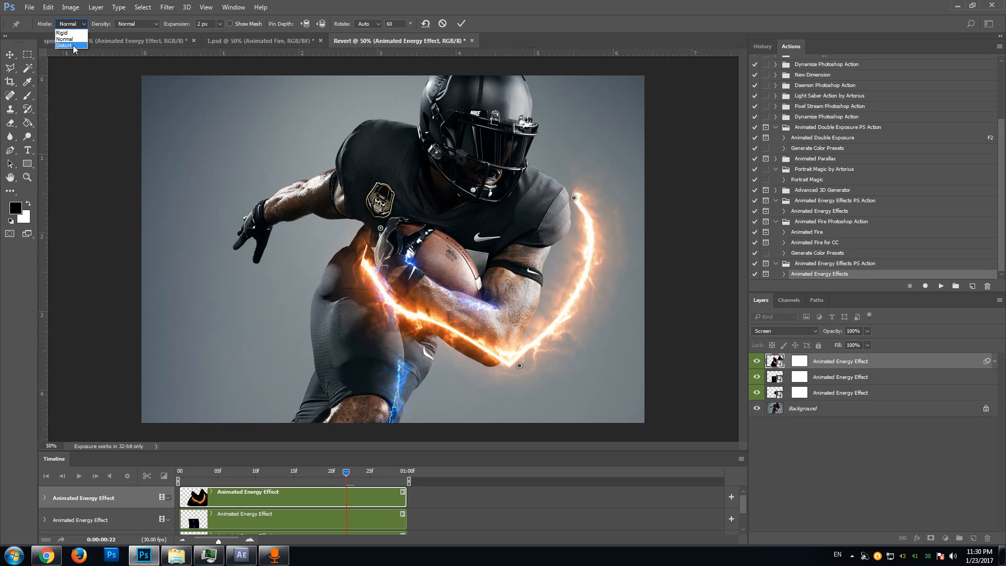
pyautogui.click(65, 45)
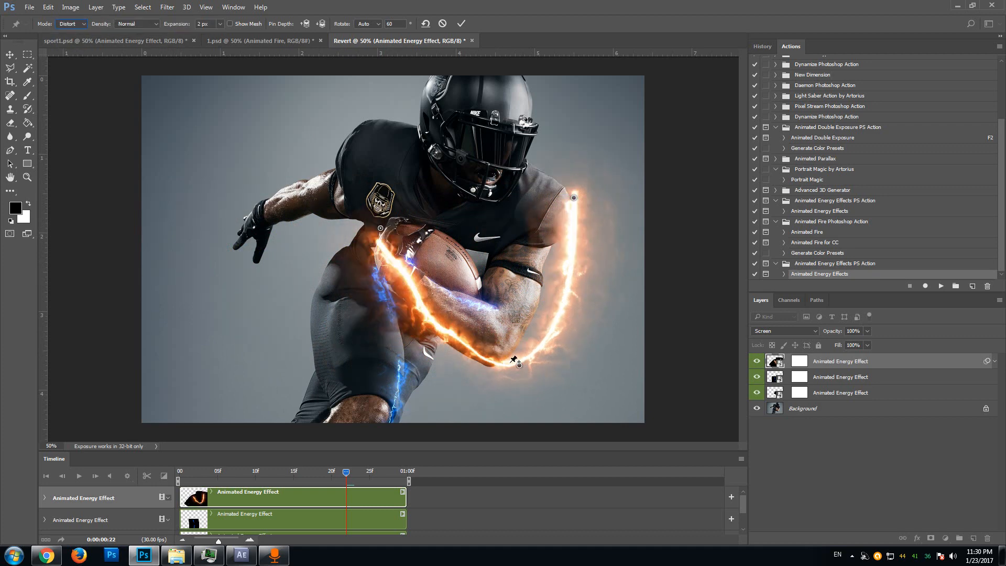
pyautogui.moveTo(522, 366); pyautogui.dragTo(497, 362)
pyautogui.click(556, 286)
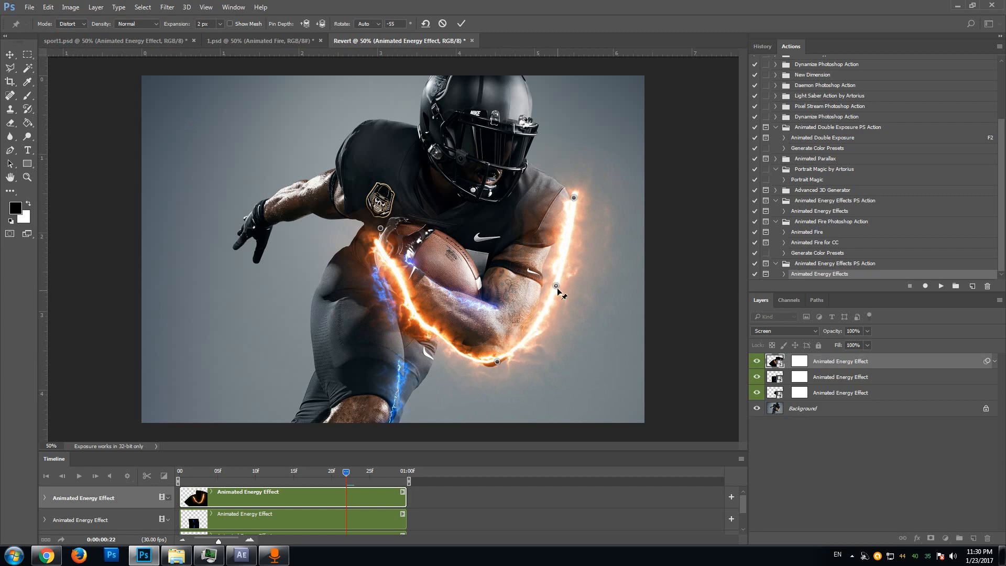
pyautogui.moveTo(557, 286)
pyautogui.mouseDown()
pyautogui.moveTo(551, 273)
pyautogui.moveTo(562, 283)
pyautogui.moveTo(556, 295)
pyautogui.moveTo(548, 287)
pyautogui.mouseUp()
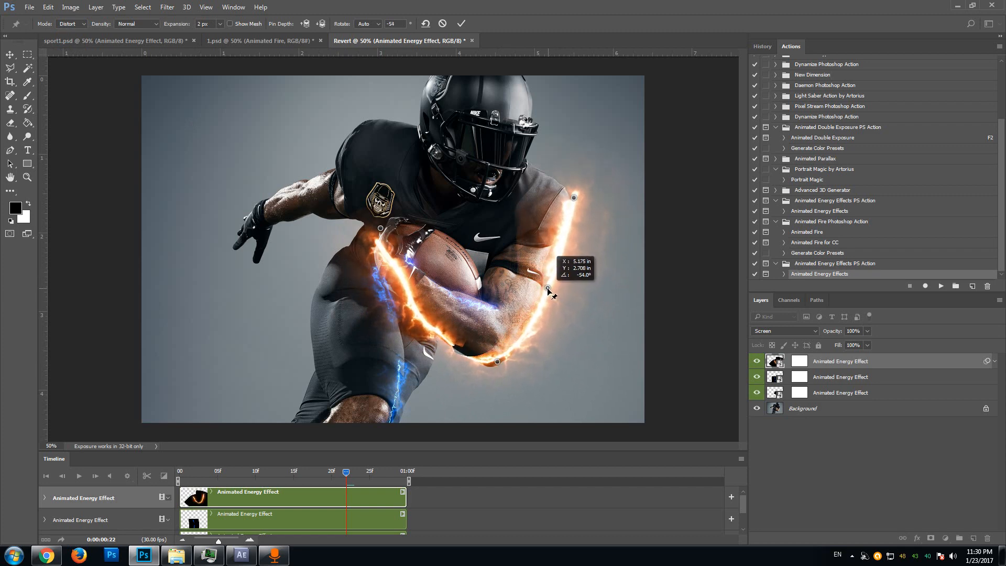
# Step: Set the warp density to Fewer Points, move the forearm, upper-arm and shoulder pins inward, and add a pin at the elbow
pyautogui.click(153, 25)
pyautogui.click(129, 45)
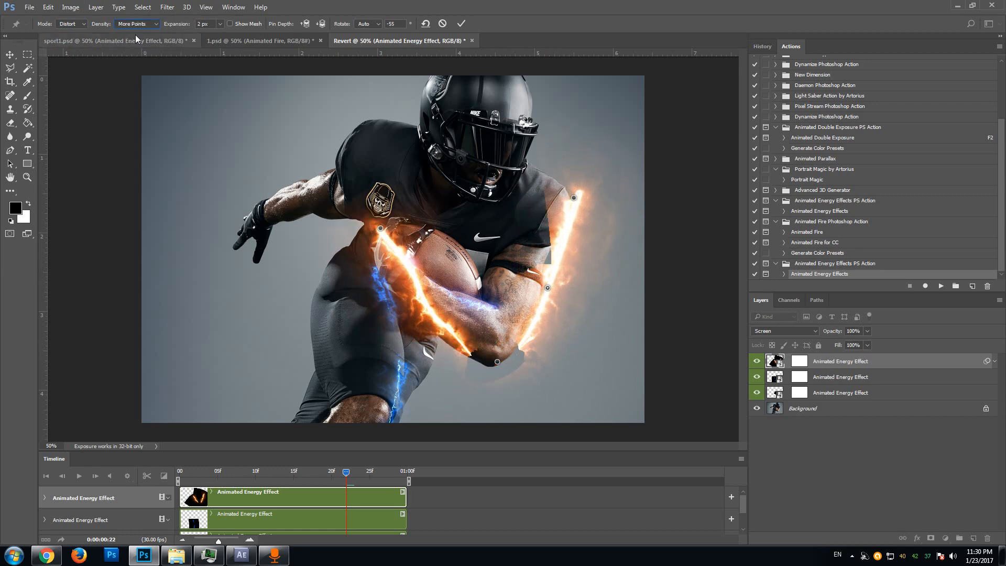
pyautogui.click(131, 25)
pyautogui.click(129, 32)
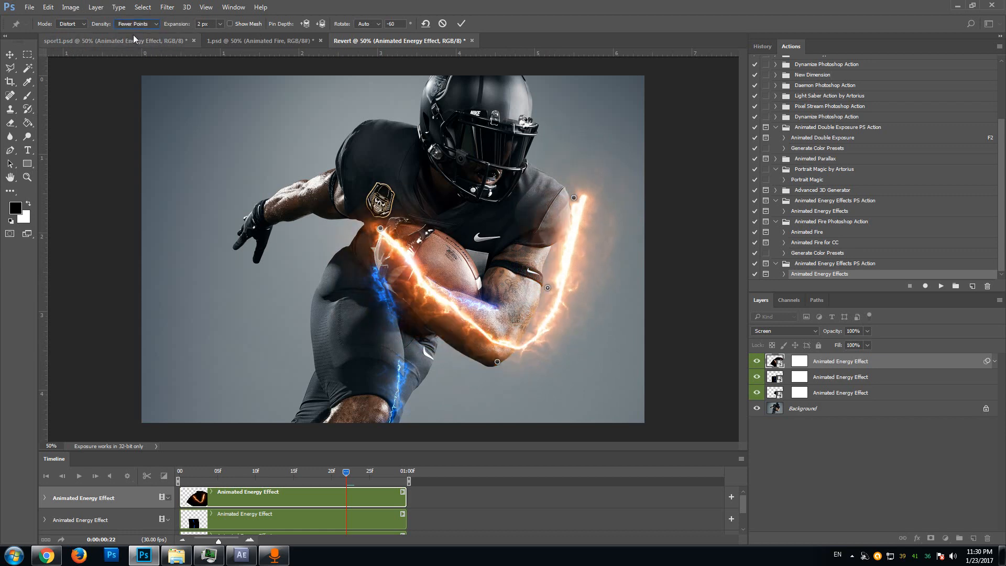
pyautogui.moveTo(497, 364); pyautogui.dragTo(459, 331)
pyautogui.moveTo(548, 287); pyautogui.dragTo(525, 285)
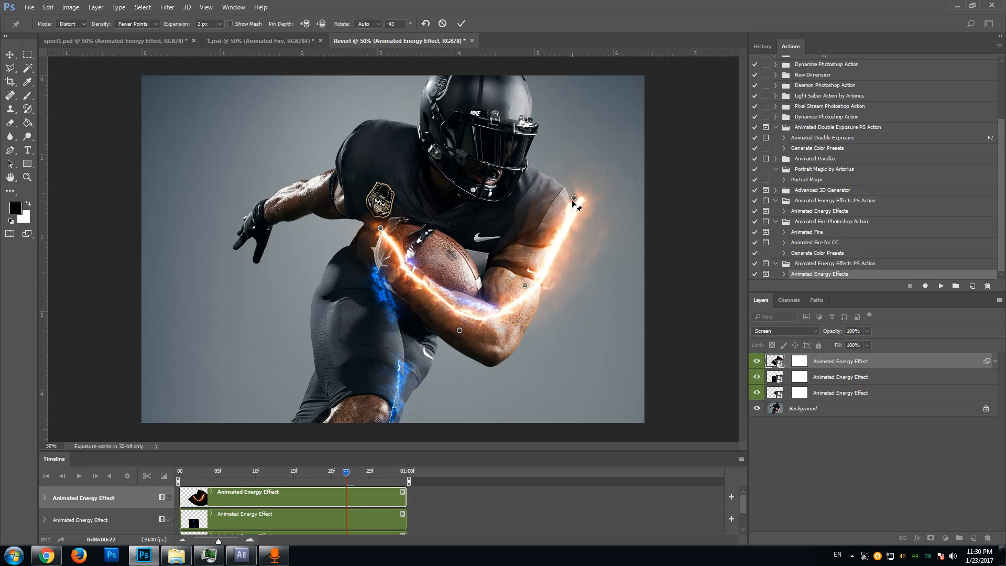
pyautogui.moveTo(574, 198); pyautogui.dragTo(556, 202)
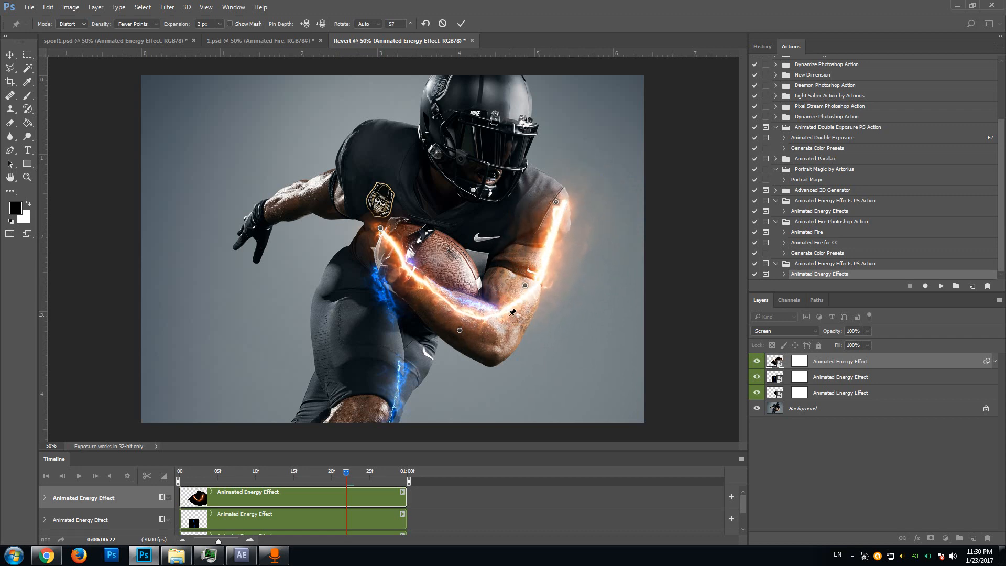
pyautogui.moveTo(514, 314); pyautogui.dragTo(511, 334)
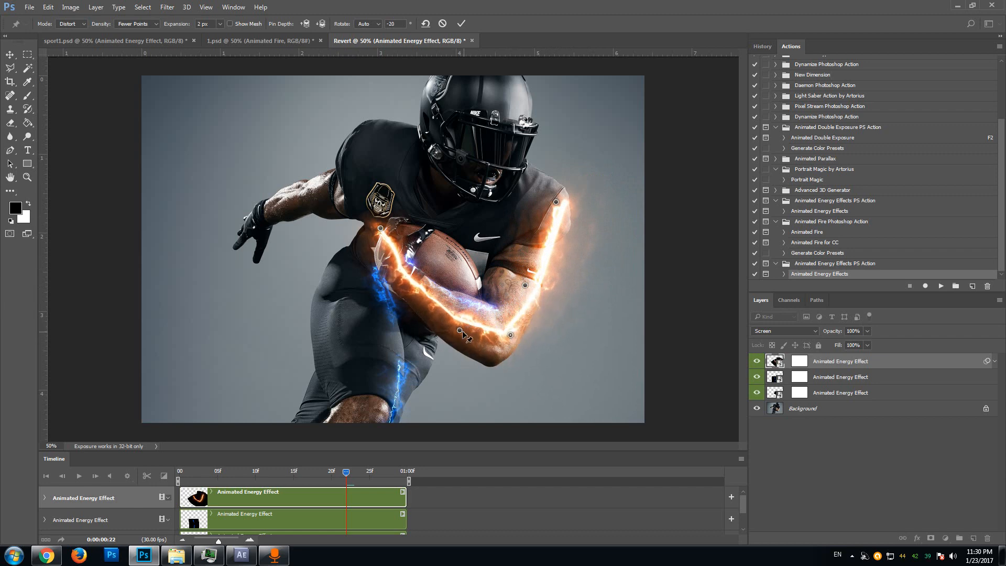
# Step: Return the warp to Normal mode, add a pin near the wrist and bend the effect's end out to the hip
pyautogui.click(73, 24)
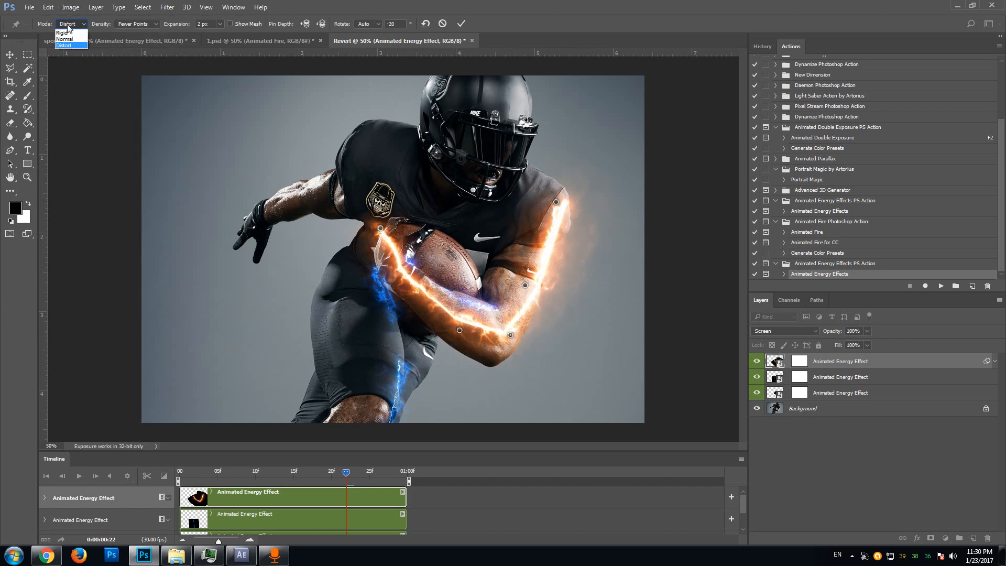
pyautogui.click(69, 34)
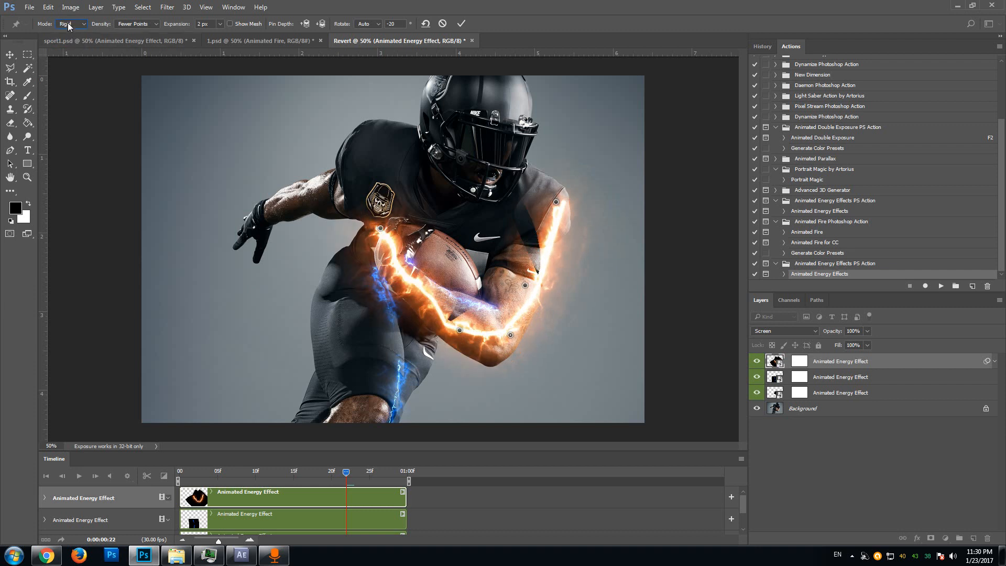
pyautogui.click(69, 24)
pyautogui.click(68, 39)
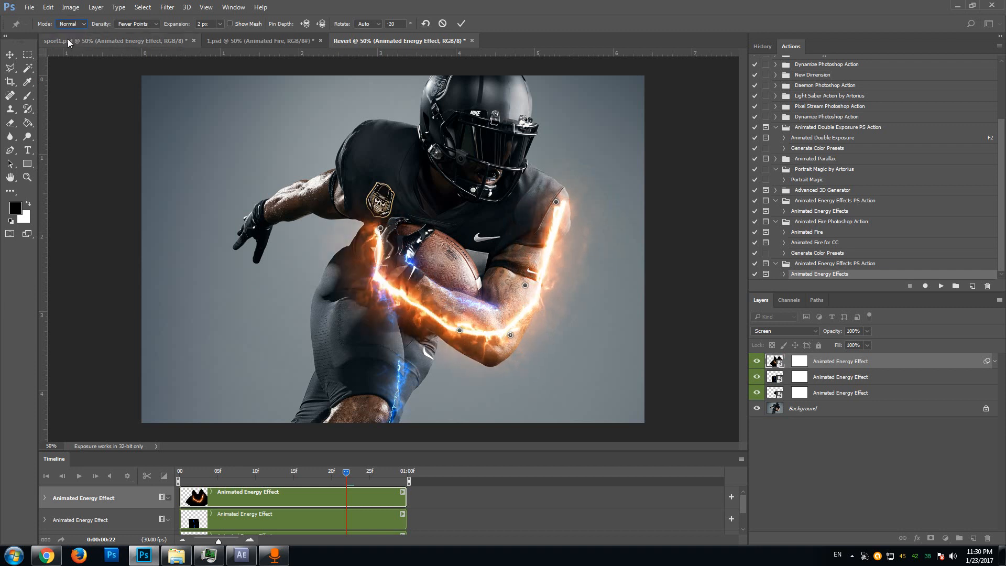
pyautogui.click(375, 281)
pyautogui.moveTo(375, 283); pyautogui.dragTo(391, 270)
pyautogui.moveTo(379, 231); pyautogui.dragTo(349, 263)
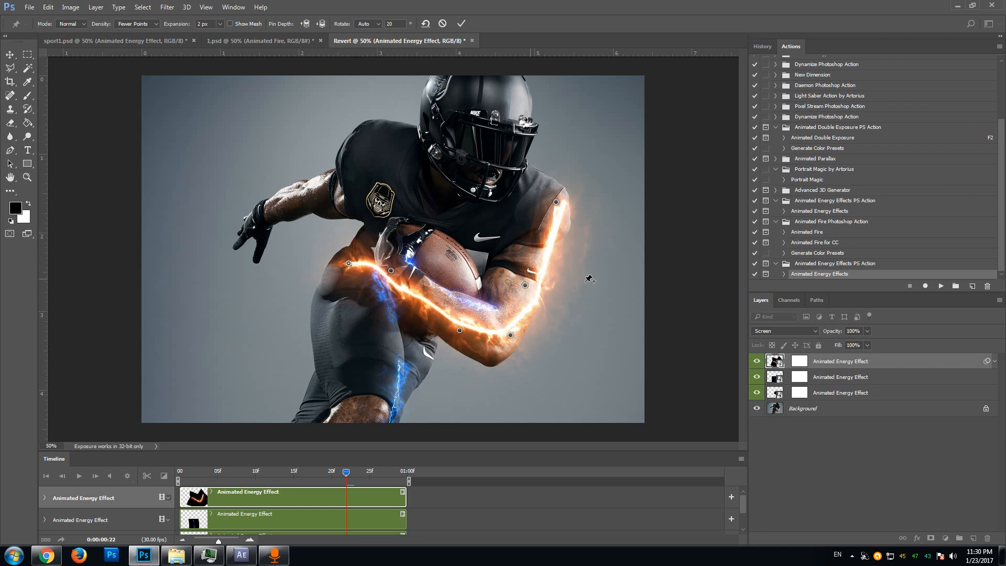
# Step: Fine-tune the upper-arm, shoulder, elbow and hip pins so the effect follows the arm, and apply the puppet warp
pyautogui.moveTo(526, 286); pyautogui.dragTo(520, 279)
pyautogui.moveTo(557, 204); pyautogui.dragTo(560, 195)
pyautogui.moveTo(511, 335); pyautogui.dragTo(475, 310)
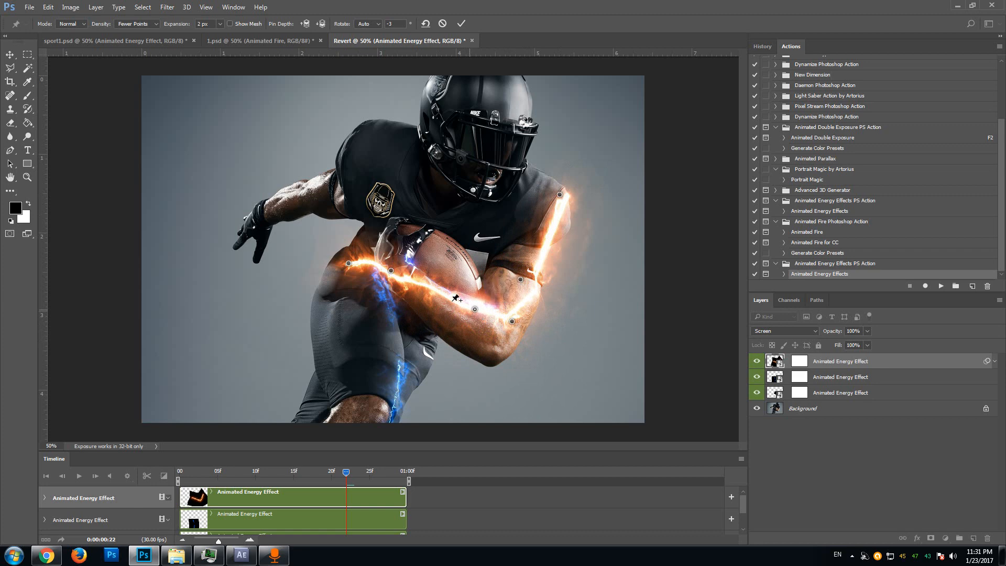
pyautogui.moveTo(350, 264); pyautogui.dragTo(348, 261)
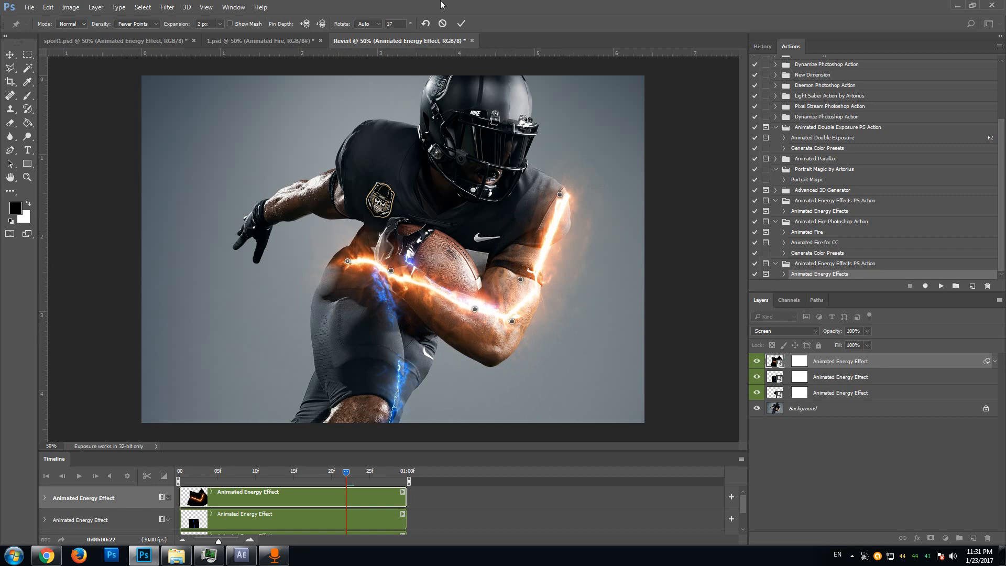
pyautogui.click(463, 23)
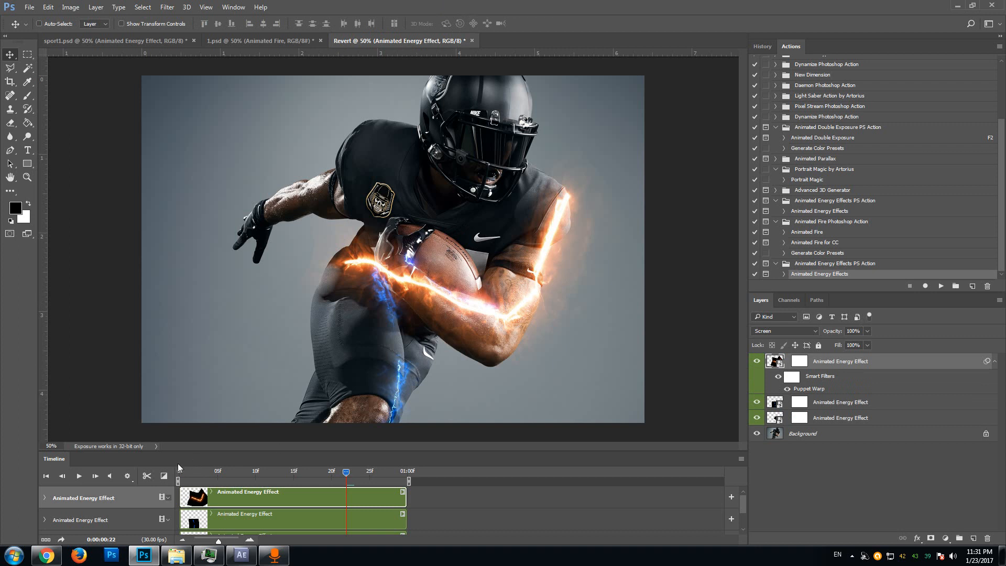
# Step: Play the animation to check the warped orange effect, and hide its layer
pyautogui.click(79, 476)
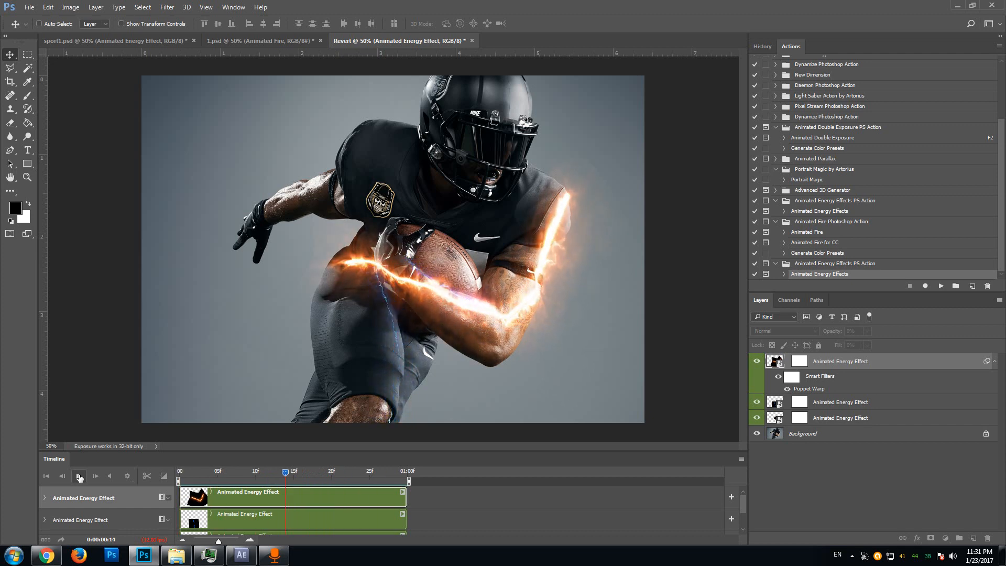
pyautogui.click(80, 477)
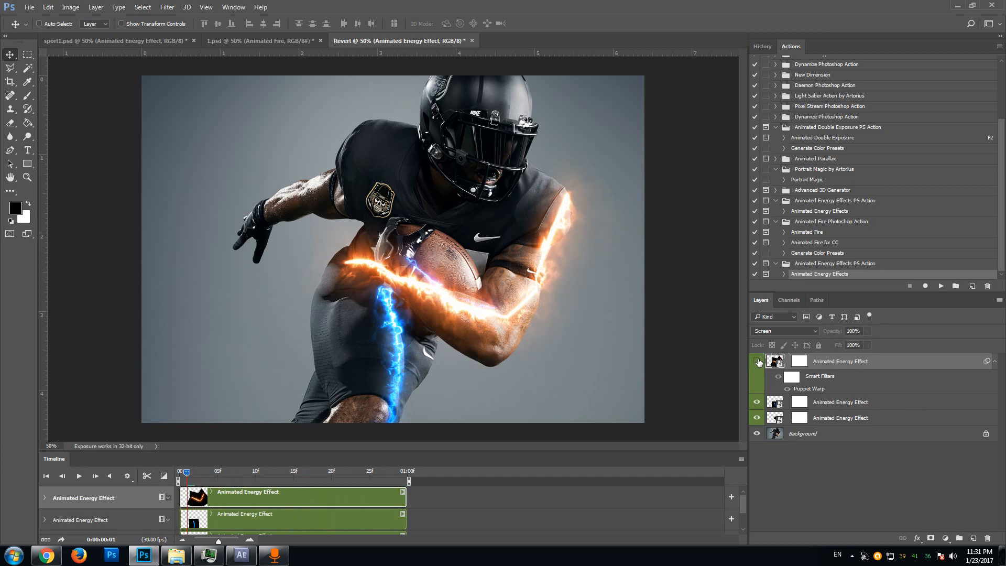
pyautogui.click(757, 362)
# Step: Run the Animated Energy Effects action and load the green sequence starting at 2000.jpg from Small Non-linear folder 20
pyautogui.click(942, 286)
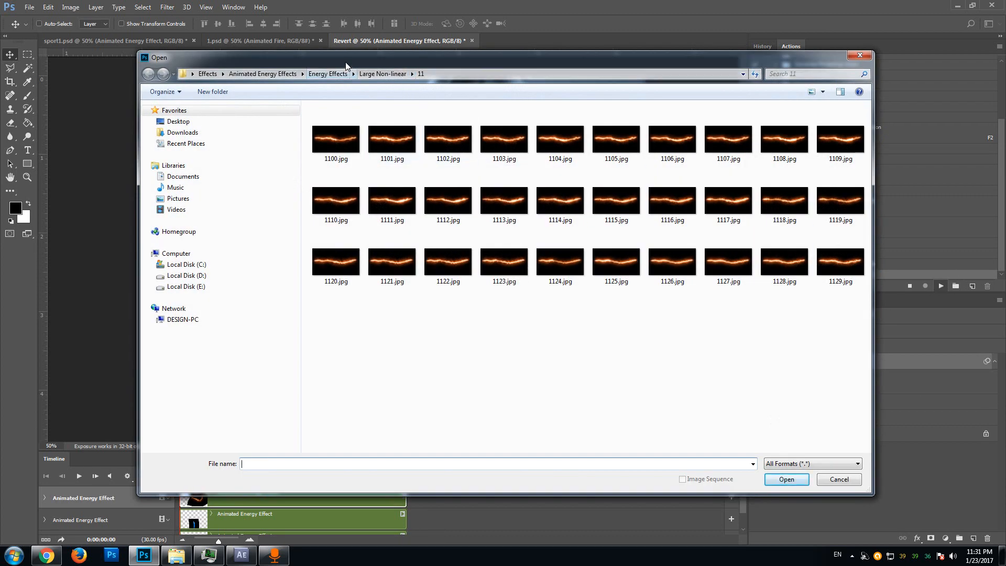
pyautogui.moveTo(345, 62); pyautogui.dragTo(458, 92)
pyautogui.click(413, 106)
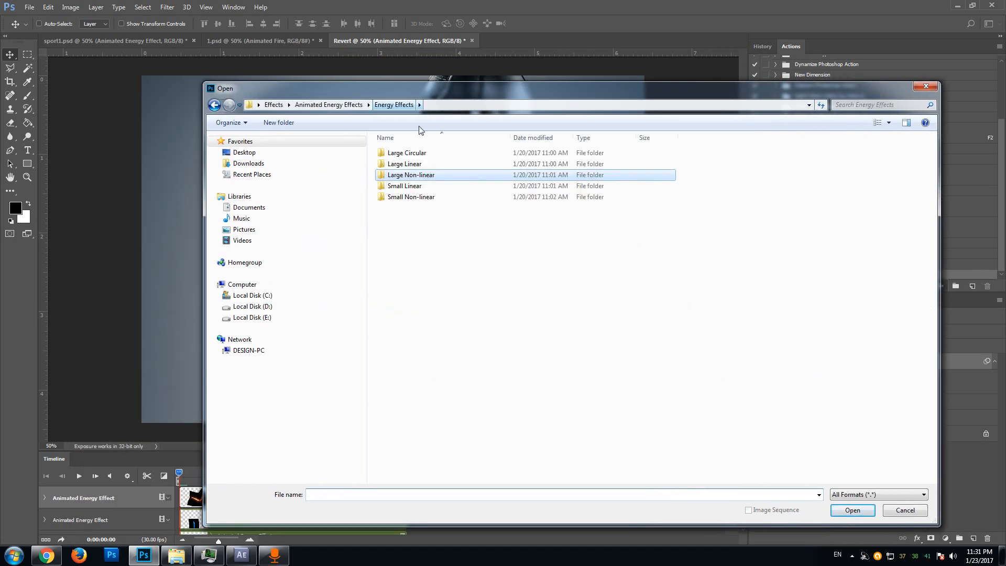
pyautogui.doubleClick(411, 197)
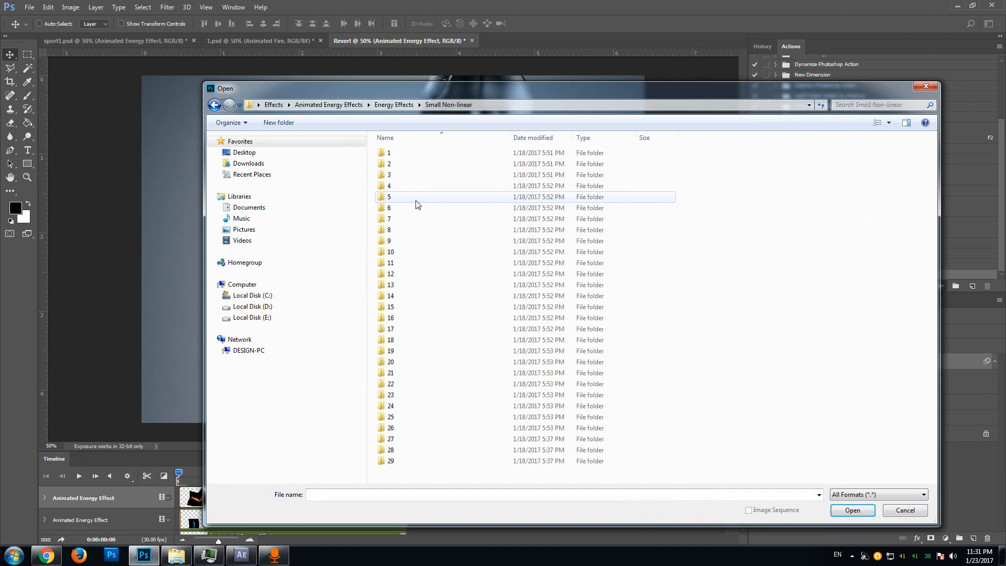
pyautogui.doubleClick(392, 362)
pyautogui.doubleClick(395, 170)
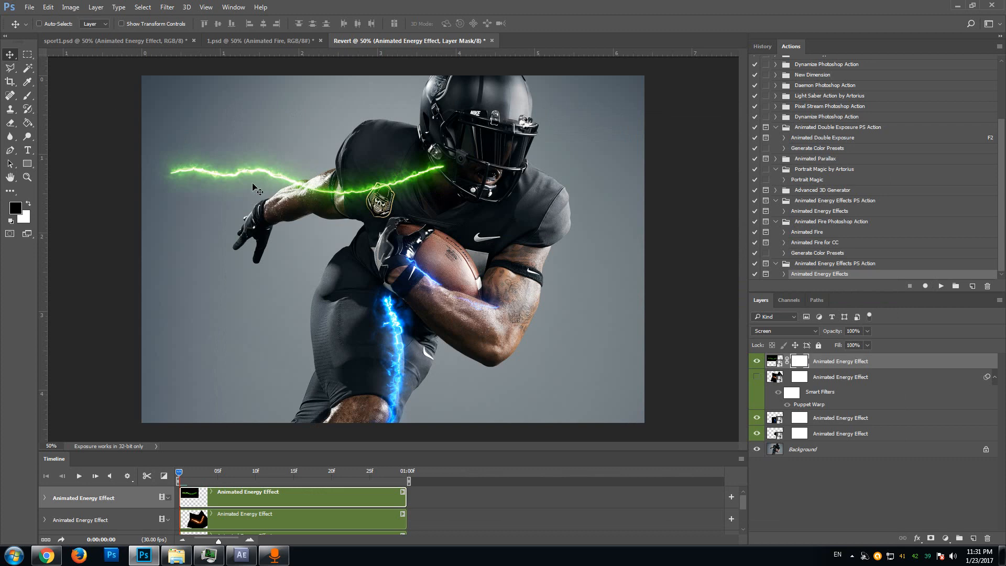
# Step: Scale the green effect proportionally to about 51%, rotate it about 35 degrees to lie along the forearm, and play the animation
pyautogui.moveTo(256, 189); pyautogui.dragTo(362, 239)
pyautogui.hotkey('ctrl', 't')
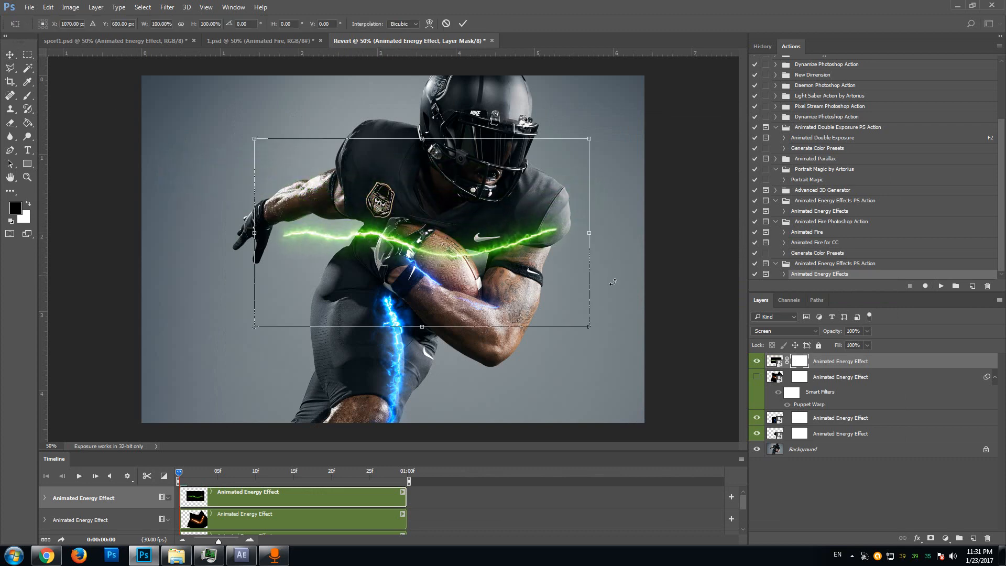
pyautogui.moveTo(613, 282); pyautogui.dragTo(587, 340)
pyautogui.moveTo(550, 376); pyautogui.dragTo(487, 299)
pyautogui.click(181, 23)
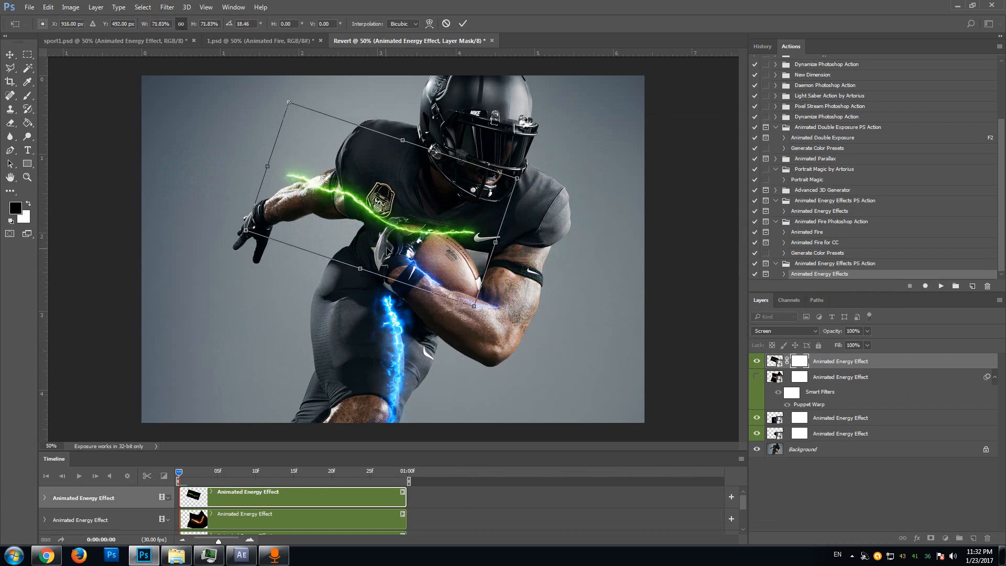
pyautogui.moveTo(388, 251); pyautogui.dragTo(468, 336)
pyautogui.moveTo(594, 257); pyautogui.dragTo(518, 294)
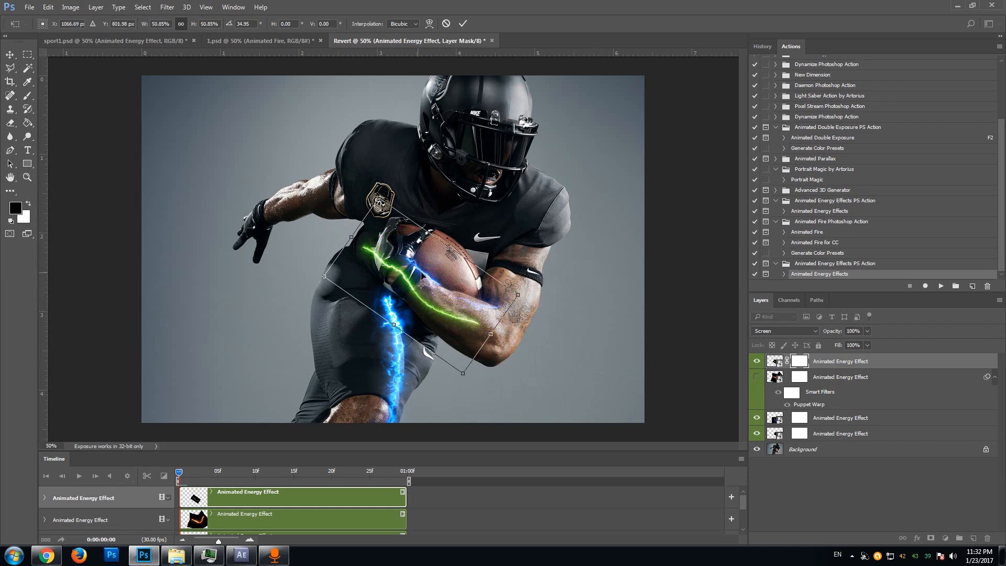
pyautogui.moveTo(421, 277); pyautogui.dragTo(455, 296)
pyautogui.click(463, 23)
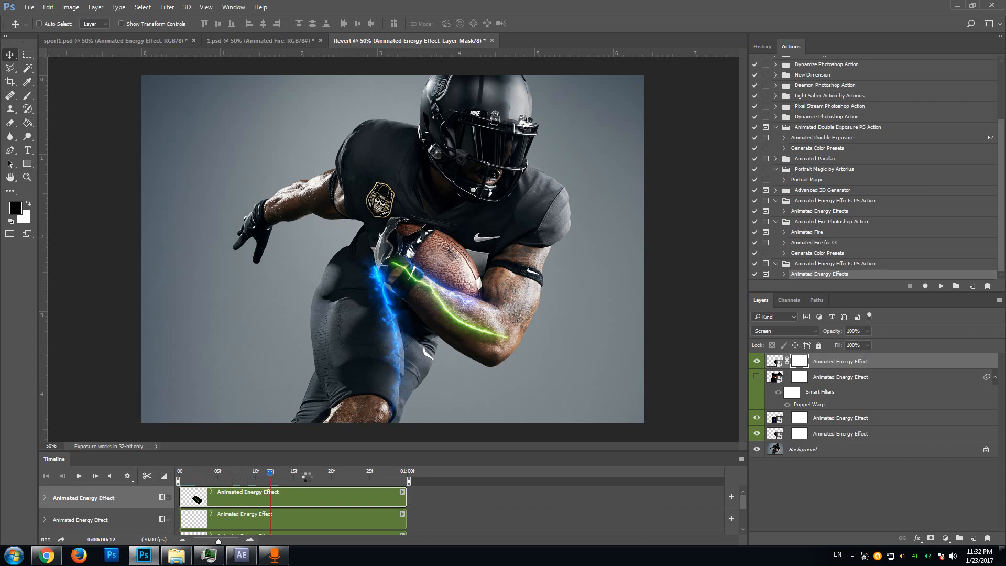
pyautogui.click(79, 480)
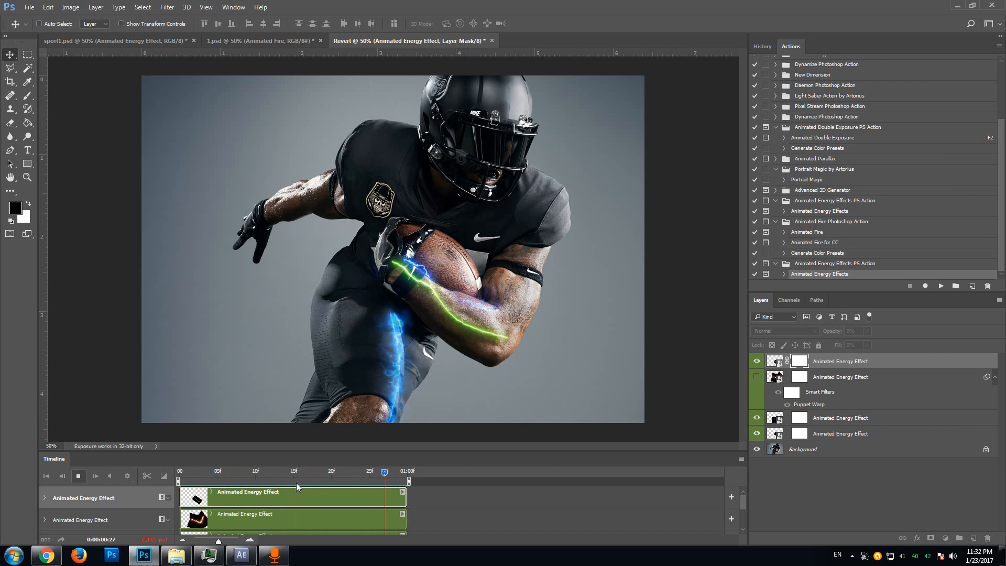
pyautogui.click(78, 476)
# Step: Run the Animated Energy Effects action and load the blue sequence starting at 2200.jpg from Small Non-linear folder 22
pyautogui.click(941, 286)
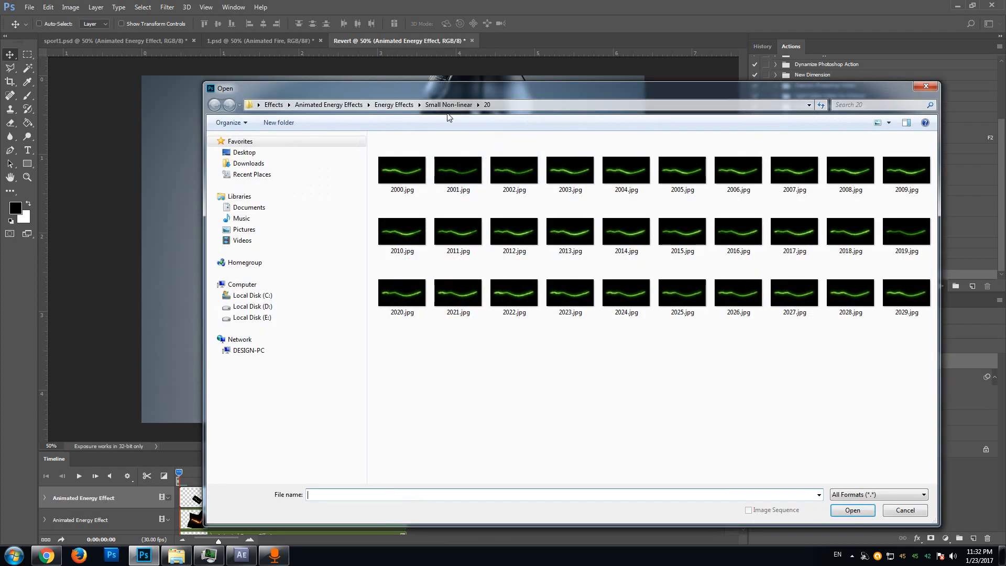
pyautogui.click(448, 105)
pyautogui.doubleClick(407, 373)
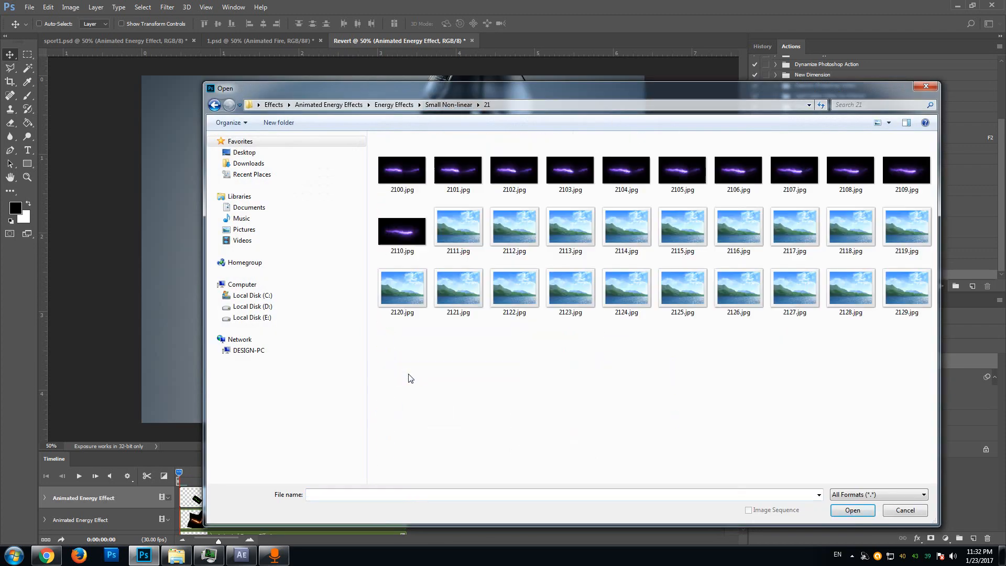
pyautogui.click(458, 106)
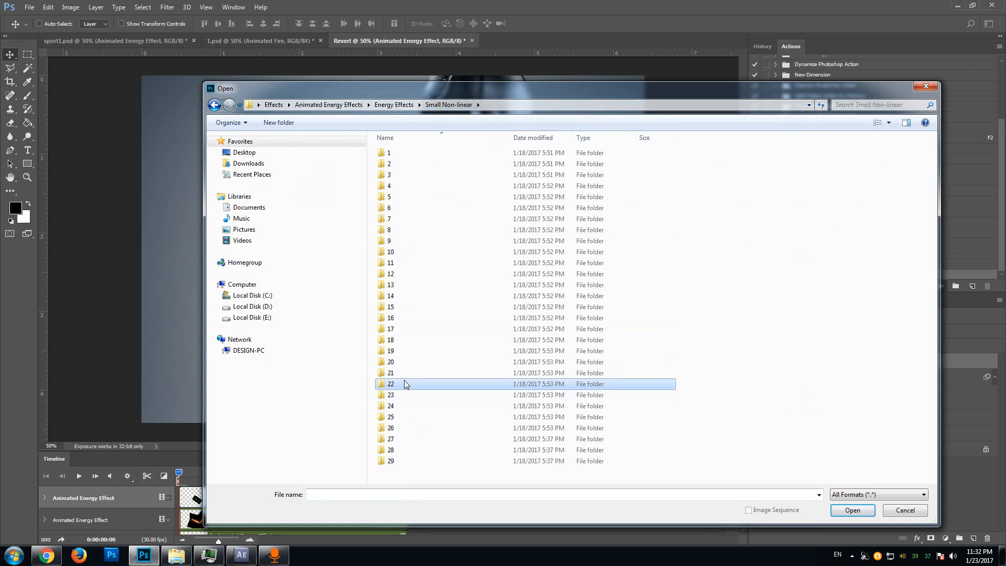
pyautogui.doubleClick(405, 380)
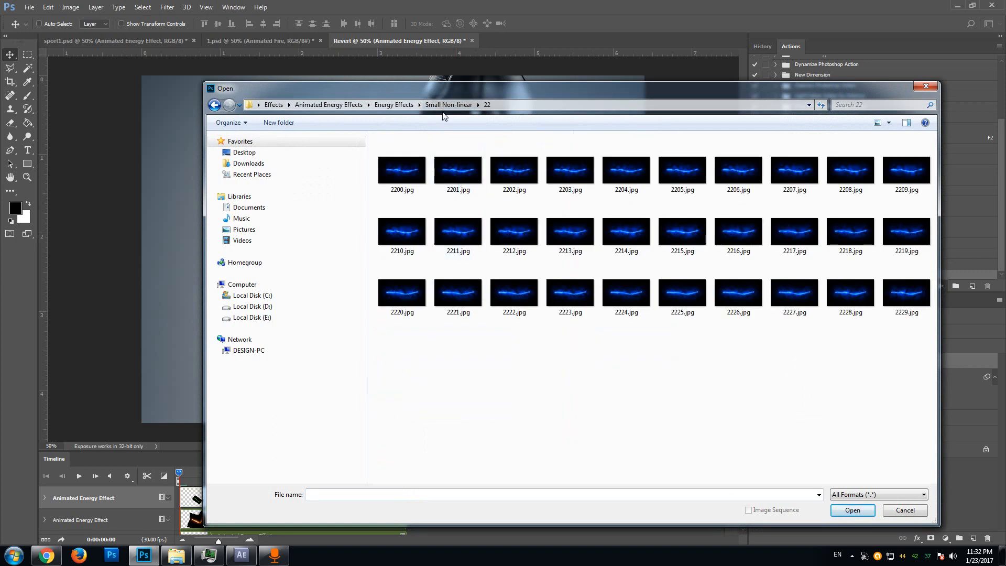
pyautogui.moveTo(443, 93); pyautogui.dragTo(409, 79)
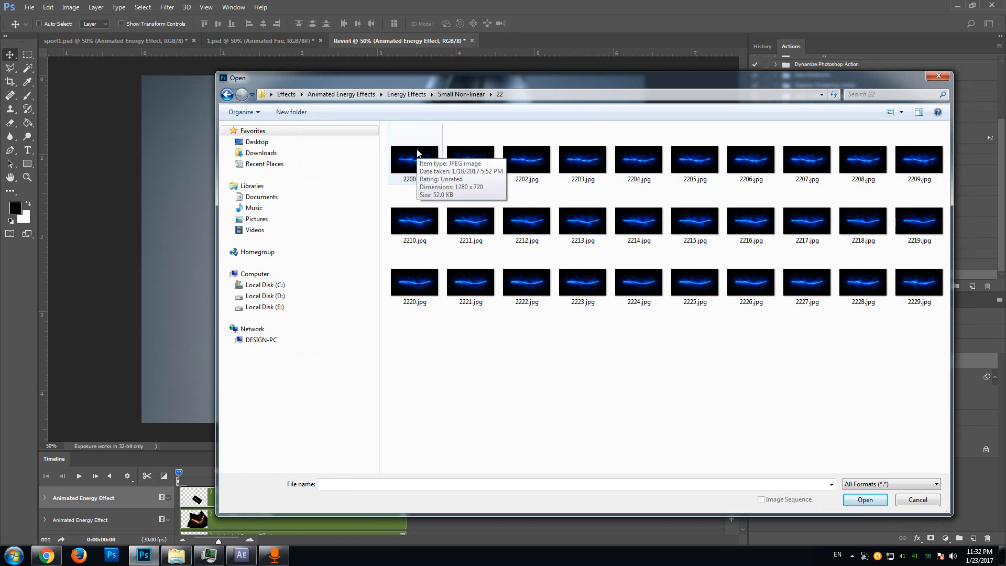
pyautogui.doubleClick(419, 166)
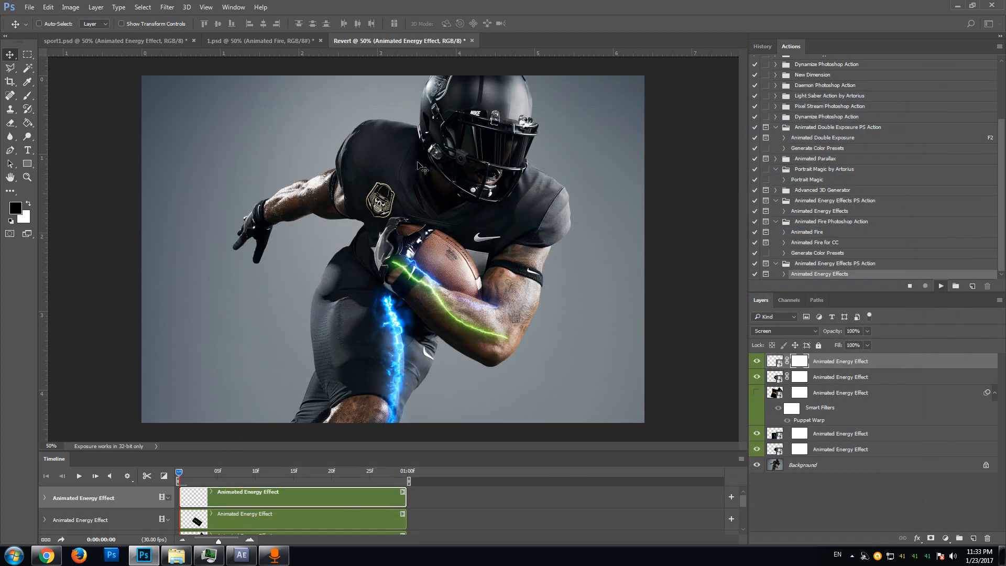
# Step: Move the new blue effect down across the chest and outstretched arm, and scrub through the timeline to preview its frames
pyautogui.click(225, 471)
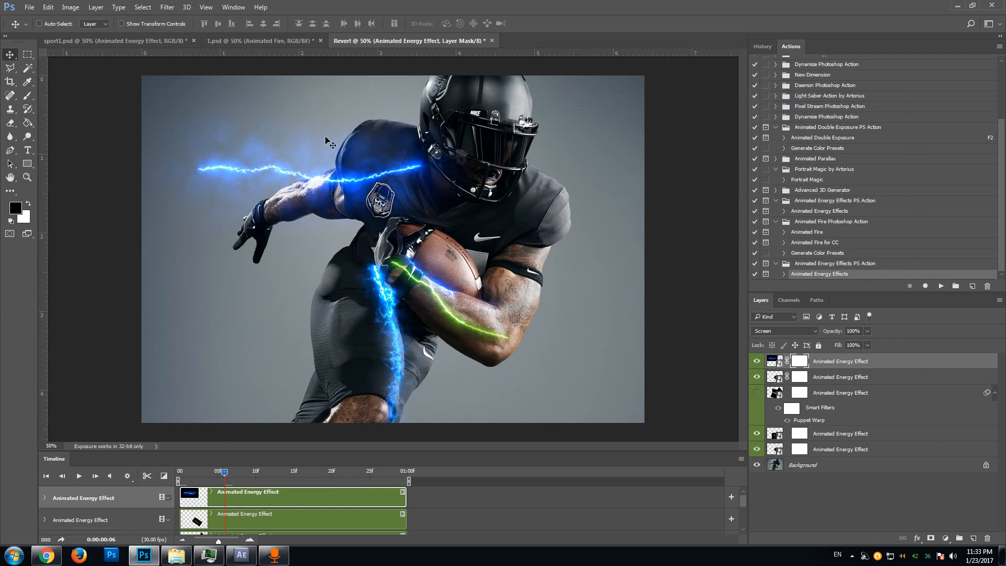
pyautogui.moveTo(309, 182); pyautogui.dragTo(341, 206)
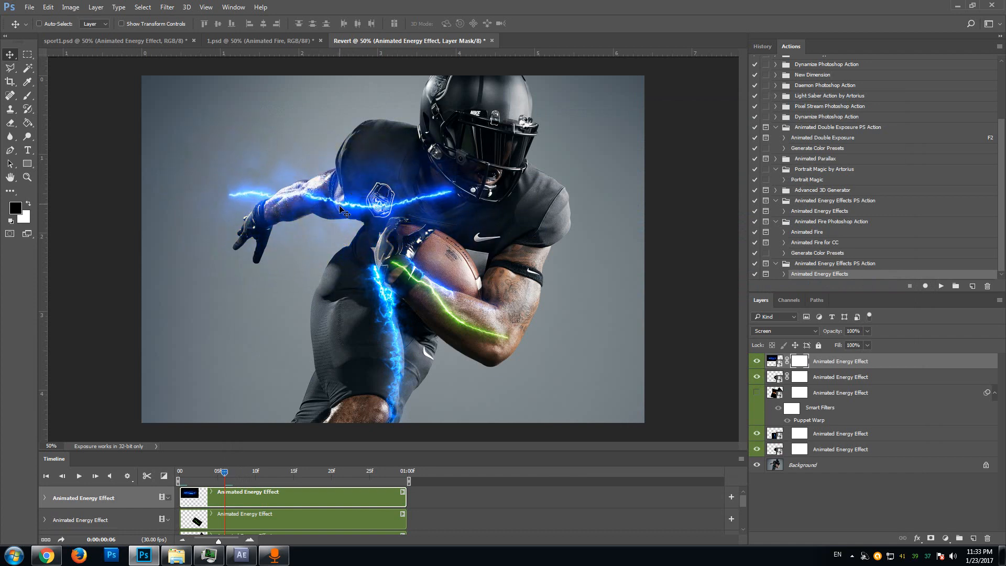
pyautogui.click(307, 471)
pyautogui.moveTo(307, 475); pyautogui.dragTo(344, 476)
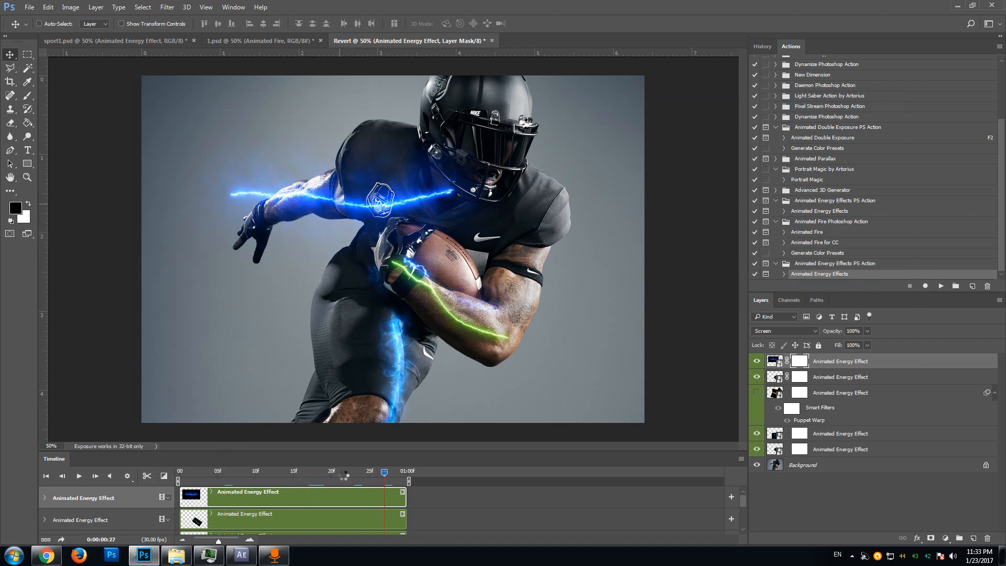
pyautogui.moveTo(252, 467); pyautogui.dragTo(273, 476)
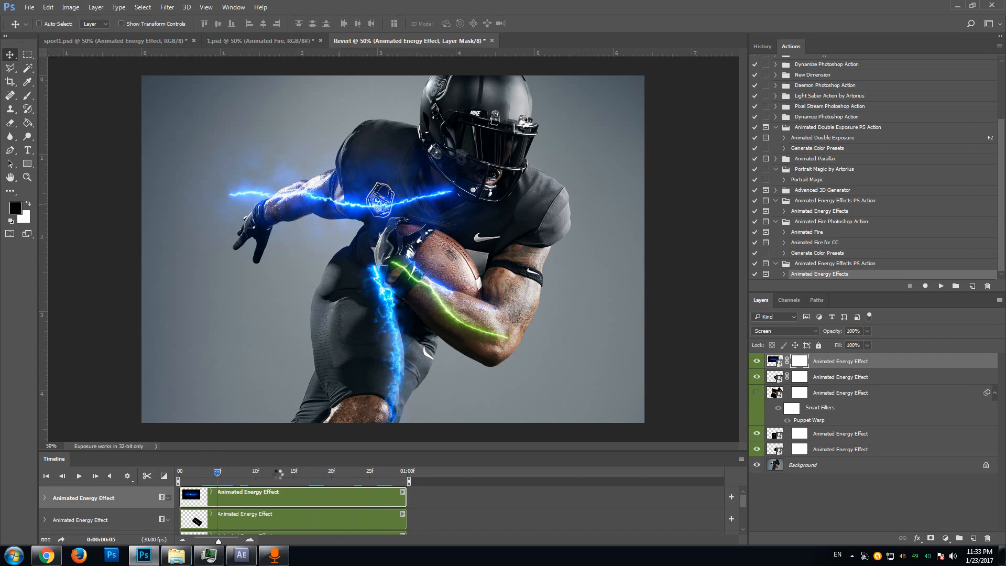
pyautogui.click(278, 474)
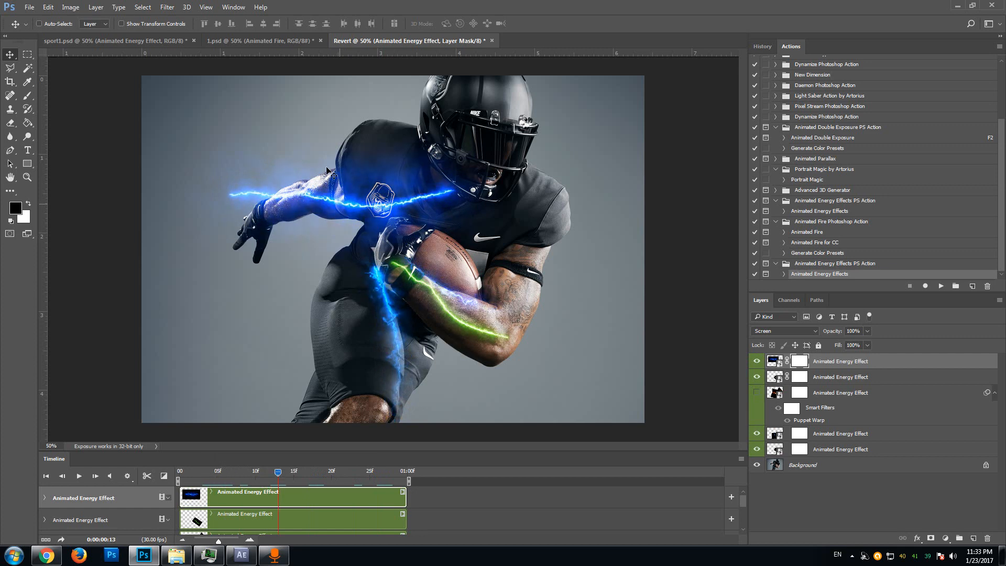
# Step: Scale the blue effect to about 53% width and 64% height, rotate it about -65 degrees, and place it along the shoulder and upper arm holding the ball
pyautogui.hotkey('ctrl', 't')
pyautogui.moveTo(158, 285)
pyautogui.mouseDown()
pyautogui.moveTo(212, 355)
pyautogui.moveTo(263, 385)
pyautogui.mouseUp()
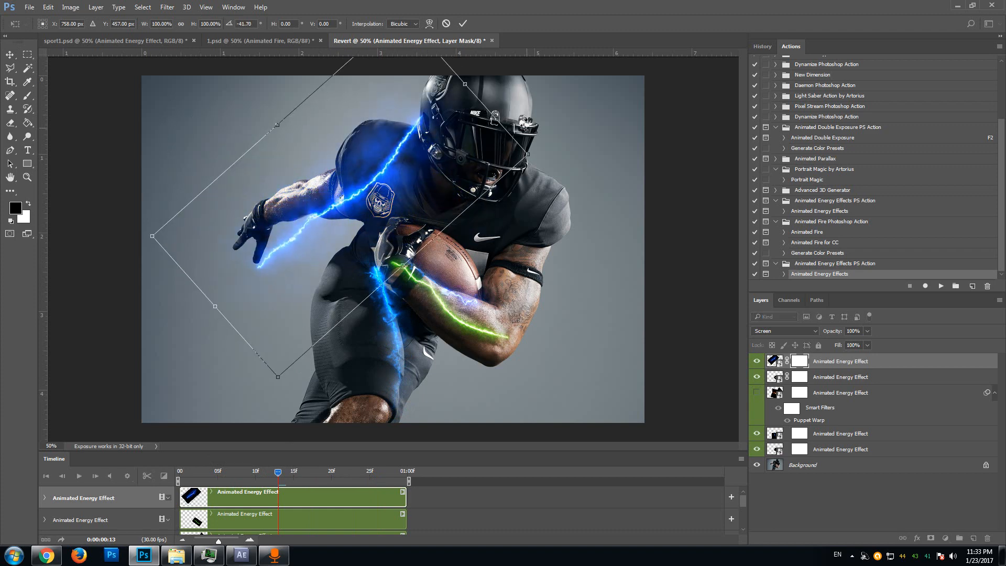
pyautogui.moveTo(532, 151); pyautogui.dragTo(361, 209)
pyautogui.moveTo(282, 244); pyautogui.dragTo(556, 327)
pyautogui.moveTo(656, 362); pyautogui.dragTo(644, 314)
pyautogui.moveTo(565, 325); pyautogui.dragTo(571, 264)
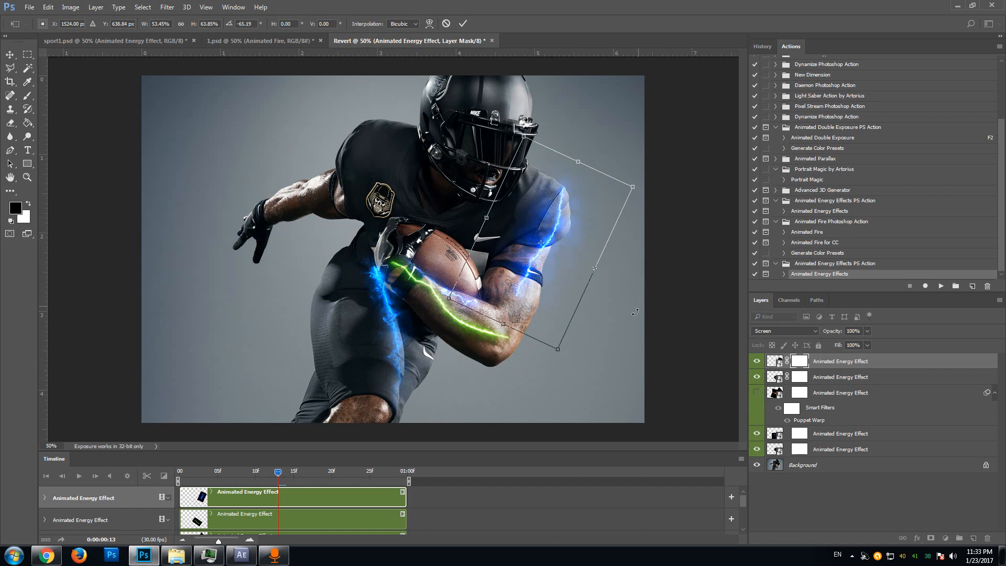
pyautogui.moveTo(630, 302)
pyautogui.mouseDown()
pyautogui.moveTo(629, 320)
pyautogui.moveTo(627, 303)
pyautogui.mouseUp()
pyautogui.click(463, 24)
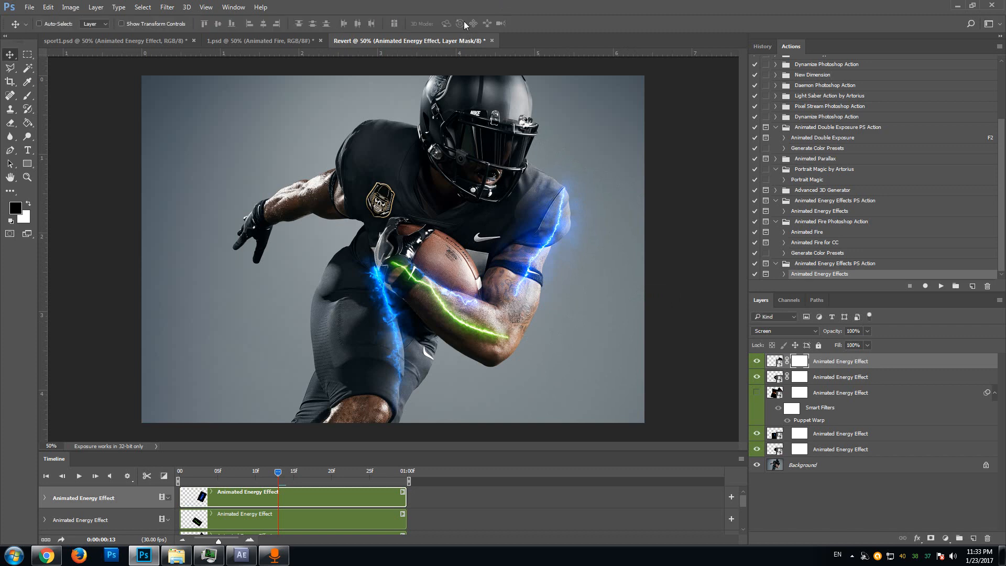
# Step: Run the Animated Energy Effects action and load the orange sequence starting at 2400.jpg from Small Non-linear folder 24
pyautogui.click(942, 286)
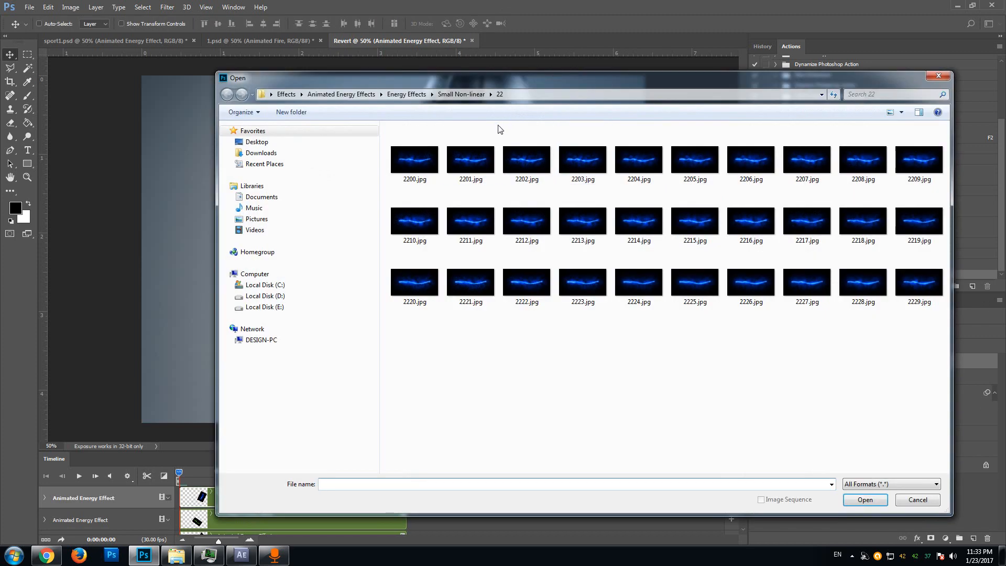
pyautogui.click(469, 95)
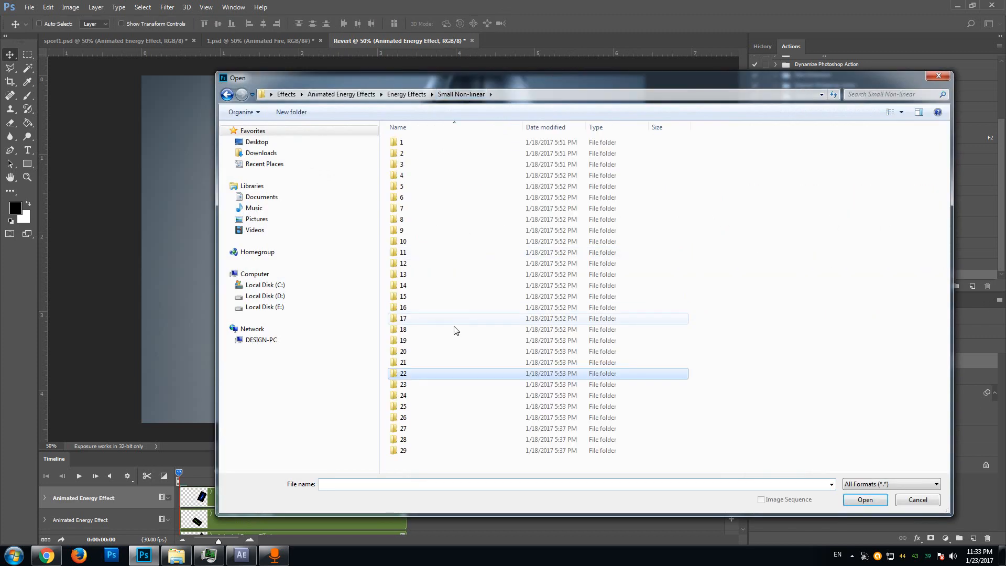
pyautogui.doubleClick(427, 385)
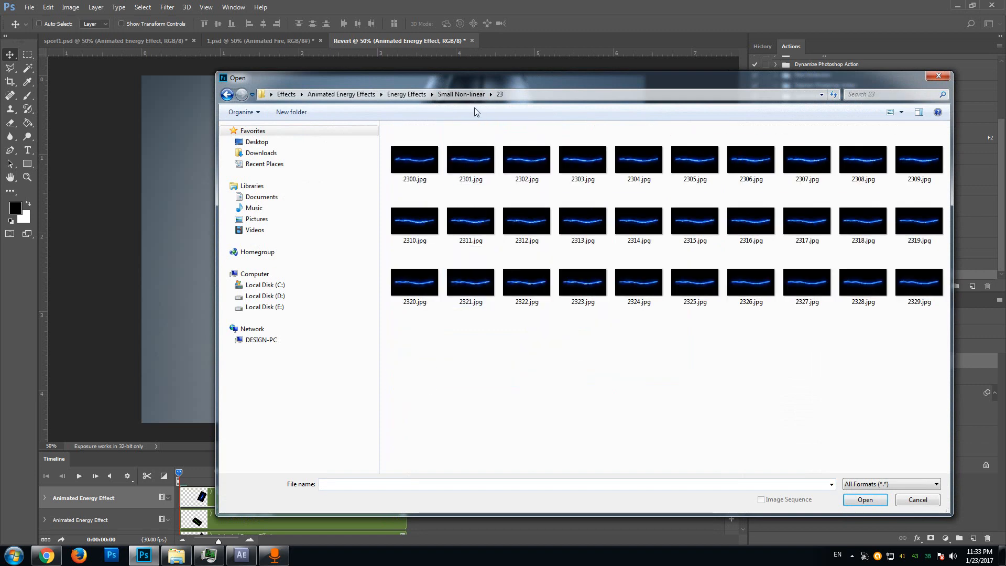
pyautogui.click(461, 94)
pyautogui.doubleClick(417, 401)
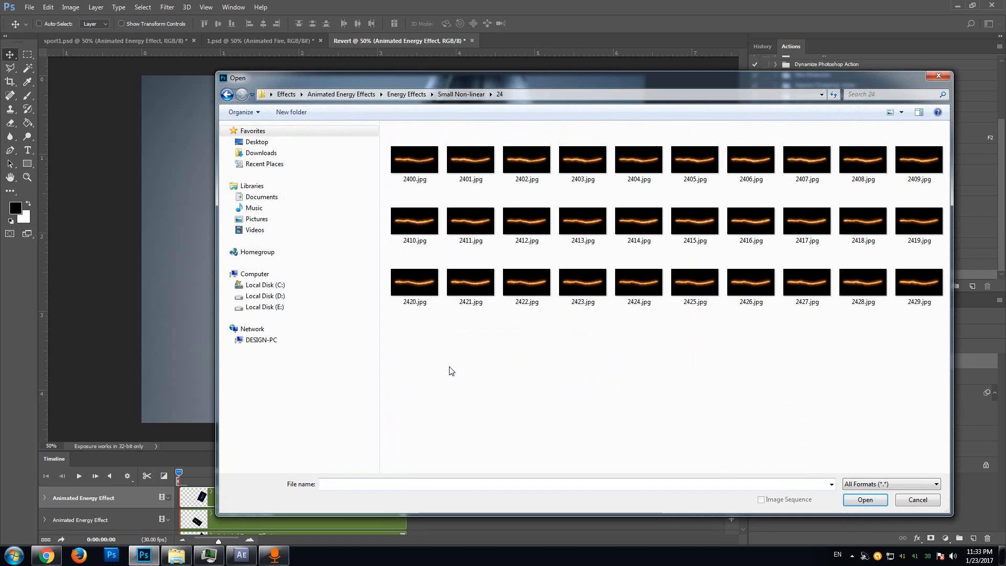
pyautogui.doubleClick(418, 153)
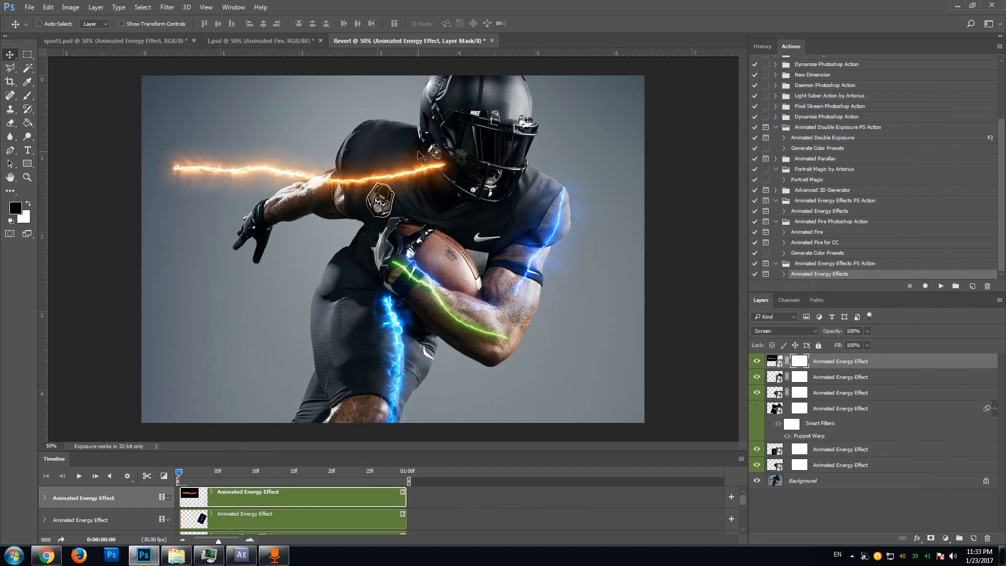
# Step: Scale the orange effect proportionally to about 42%, rotate it about -140 degrees, and place it diagonally across the football
pyautogui.press('ctrl')
pyautogui.hotkey('ctrl', 't')
pyautogui.moveTo(408, 366)
pyautogui.mouseDown()
pyautogui.moveTo(450, 110)
pyautogui.moveTo(315, 116)
pyautogui.moveTo(321, 127)
pyautogui.mouseUp()
pyautogui.moveTo(378, 350)
pyautogui.mouseDown()
pyautogui.moveTo(347, 226)
pyautogui.moveTo(317, 175)
pyautogui.moveTo(291, 180)
pyautogui.mouseUp()
pyautogui.click(181, 24)
pyautogui.moveTo(276, 120)
pyautogui.mouseDown()
pyautogui.moveTo(283, 112)
pyautogui.moveTo(479, 296)
pyautogui.mouseUp()
pyautogui.moveTo(560, 279)
pyautogui.mouseDown()
pyautogui.moveTo(527, 270)
pyautogui.moveTo(471, 285)
pyautogui.moveTo(455, 275)
pyautogui.mouseUp()
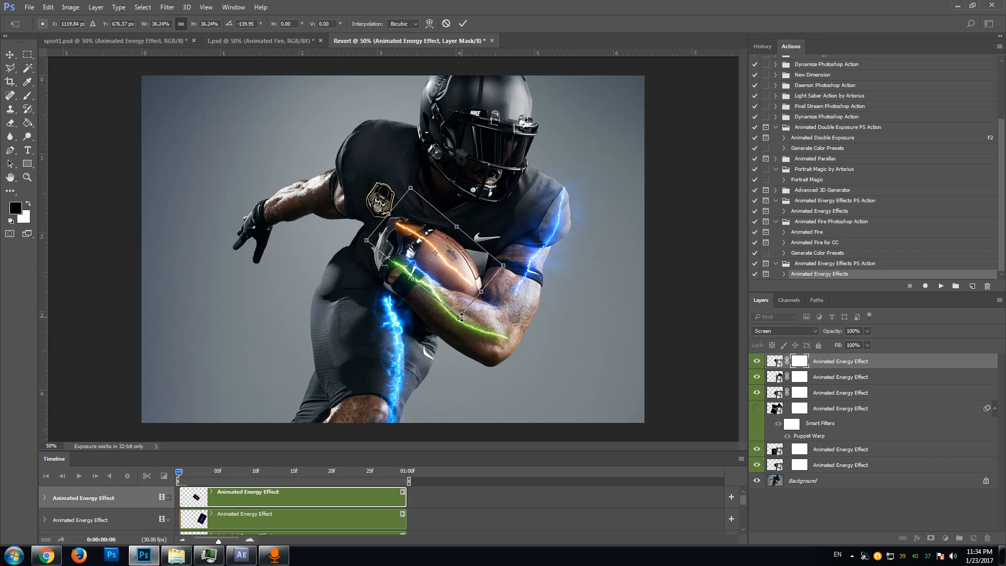
pyautogui.moveTo(462, 317); pyautogui.dragTo(472, 337)
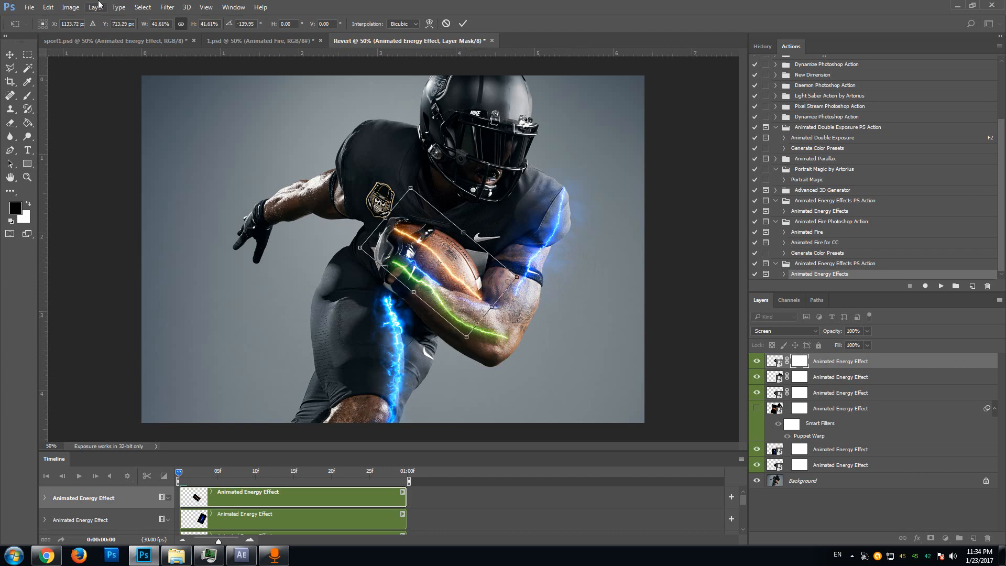
# Step: Try to warp the orange effect while its mask is linked, and apply the pending scale and rotation
pyautogui.click(48, 8)
pyautogui.moveTo(79, 235)
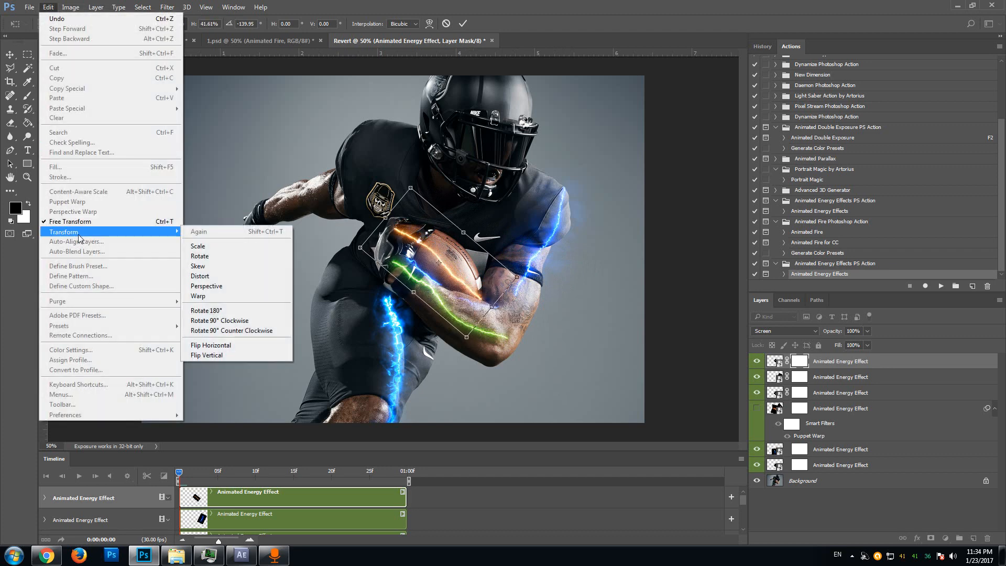
pyautogui.click(221, 297)
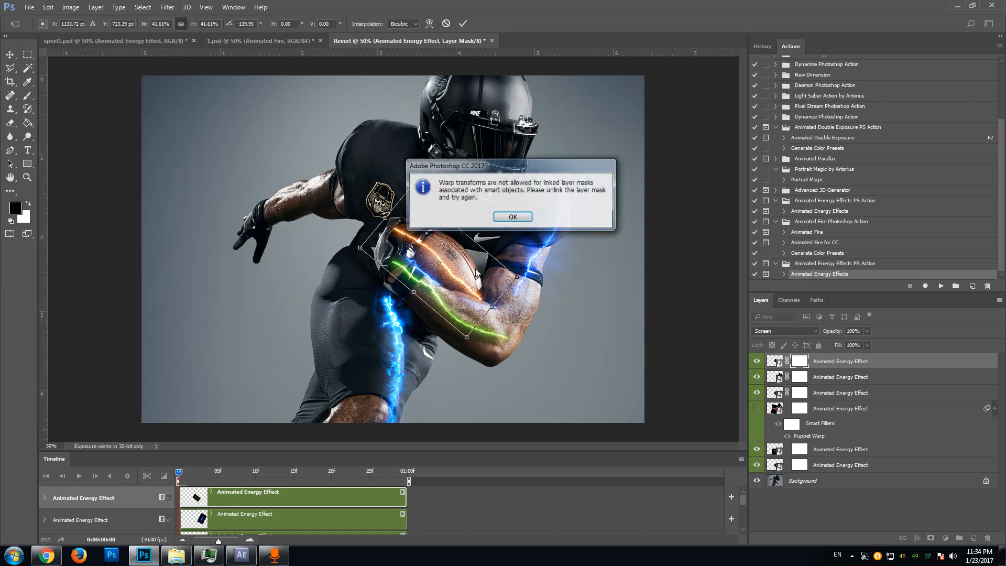
pyautogui.click(515, 218)
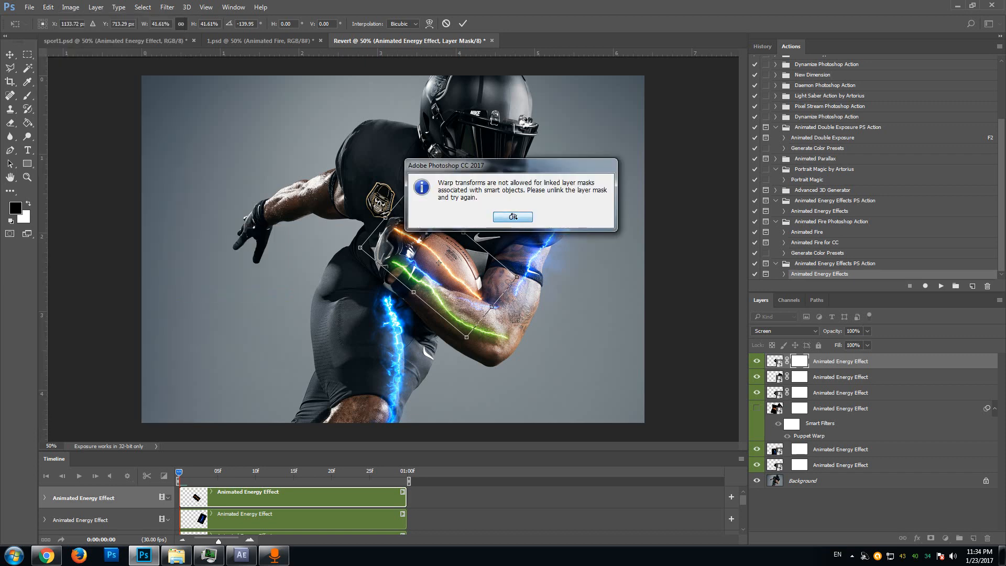
pyautogui.click(462, 24)
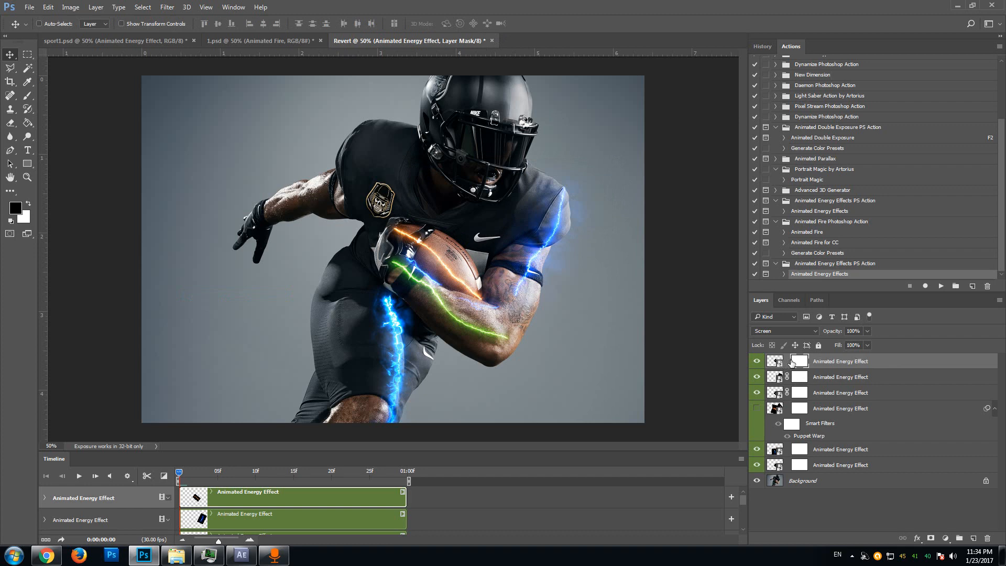
# Step: Unlink the orange effect's layer mask and warp the effect so it curves along the football's upper edge
pyautogui.click(770, 361)
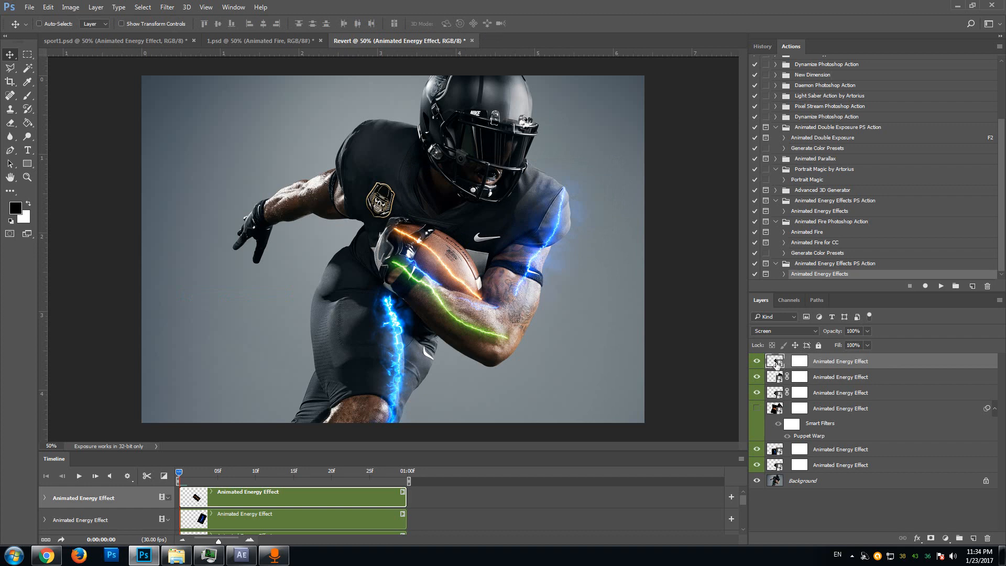
pyautogui.click(48, 7)
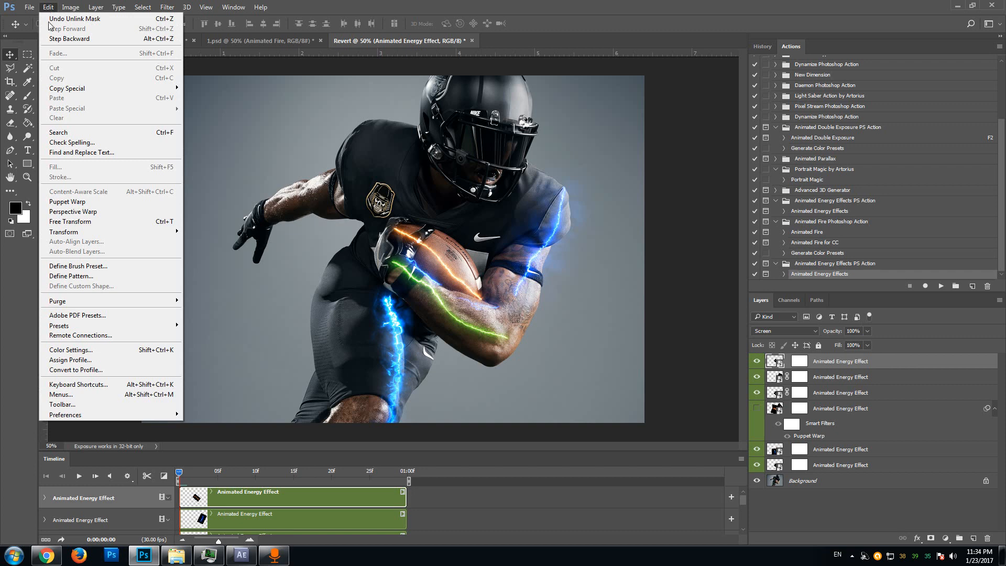
pyautogui.moveTo(84, 231)
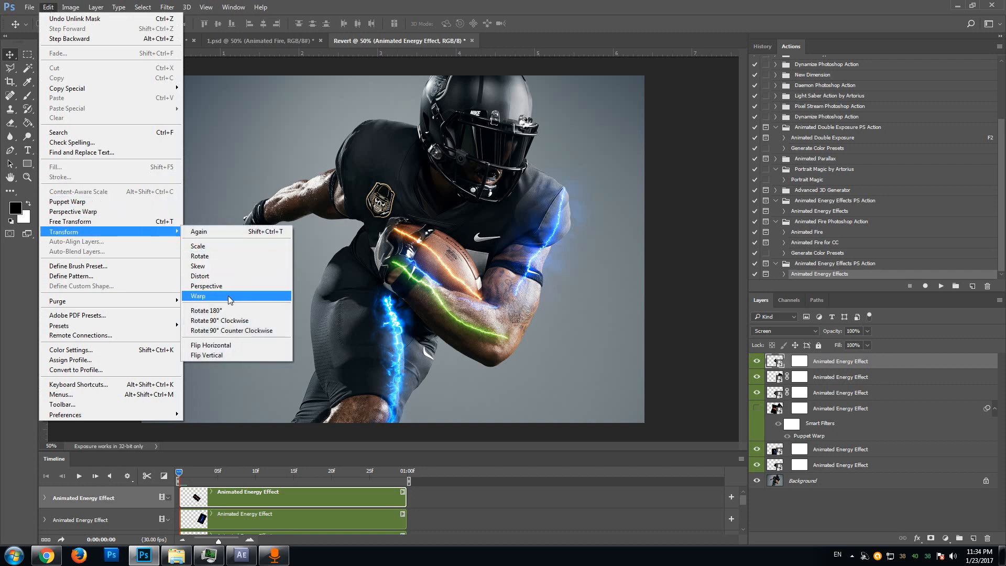
pyautogui.click(229, 297)
pyautogui.moveTo(438, 258)
pyautogui.mouseDown()
pyautogui.moveTo(453, 249)
pyautogui.moveTo(481, 307)
pyautogui.moveTo(469, 267)
pyautogui.moveTo(431, 234)
pyautogui.mouseUp()
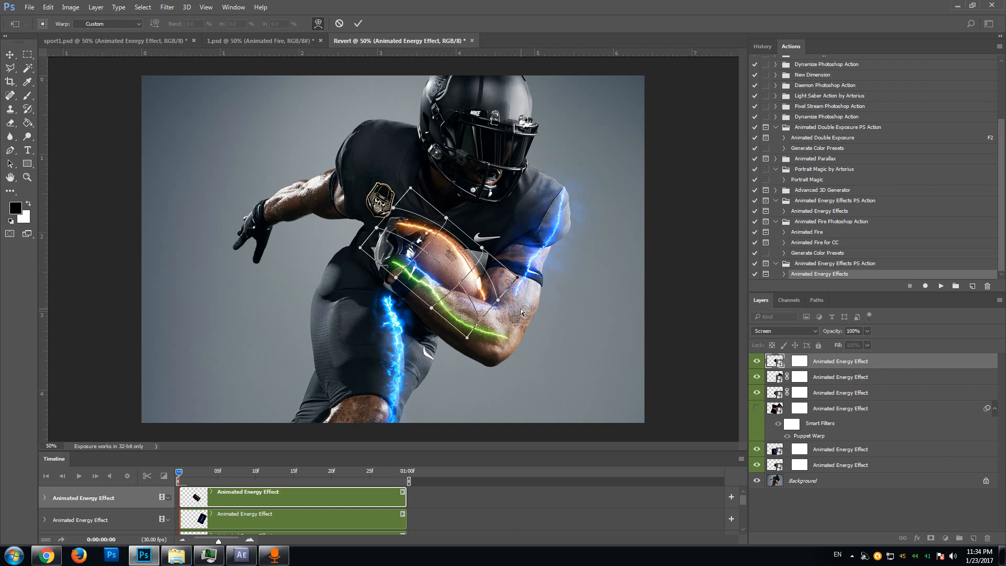
pyautogui.moveTo(480, 309); pyautogui.dragTo(474, 309)
pyautogui.moveTo(470, 273); pyautogui.dragTo(469, 261)
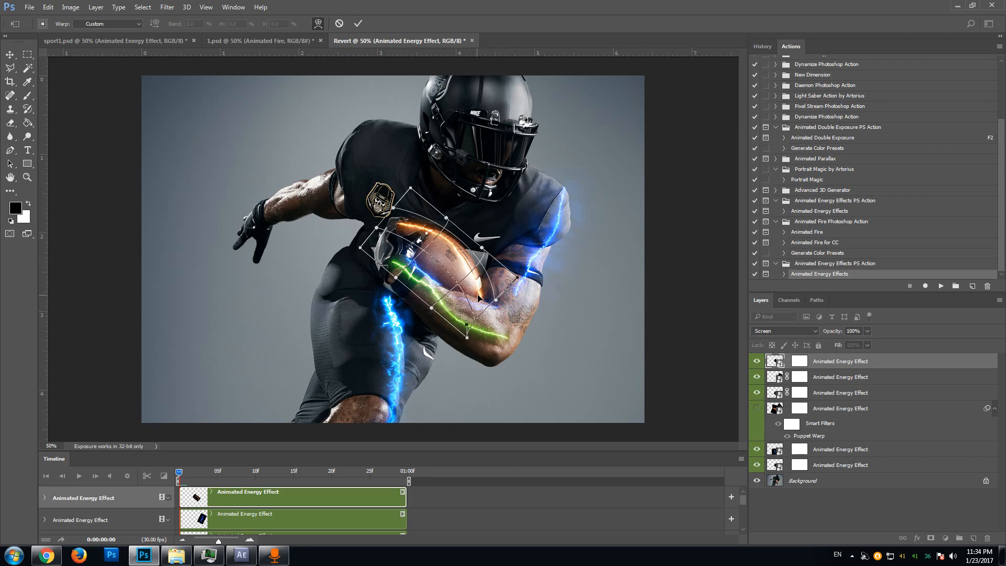
pyautogui.click(358, 24)
# Step: Run the Animated Energy Effects action and load the orange sequence from Small Non-linear folder 26
pyautogui.click(942, 286)
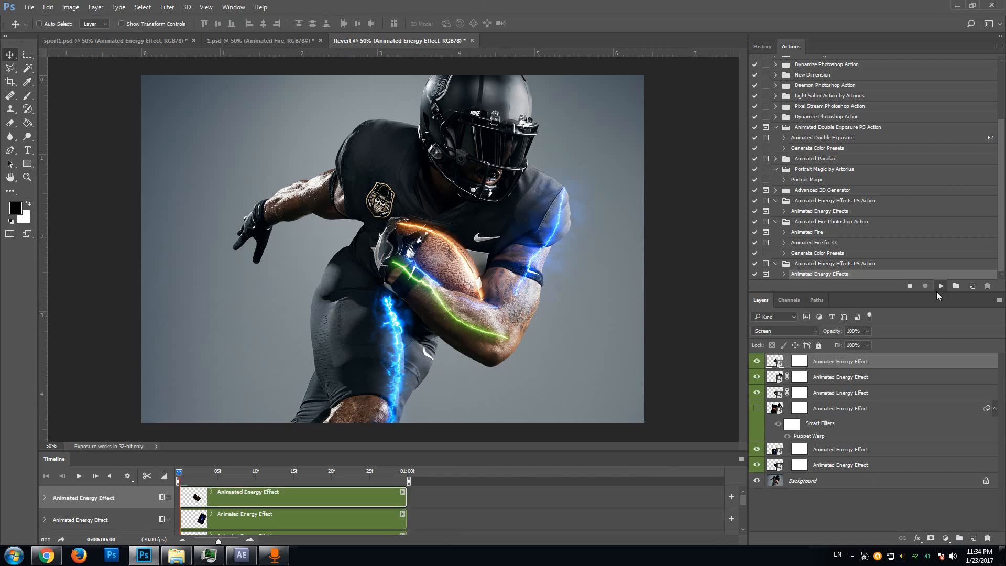
pyautogui.click(462, 95)
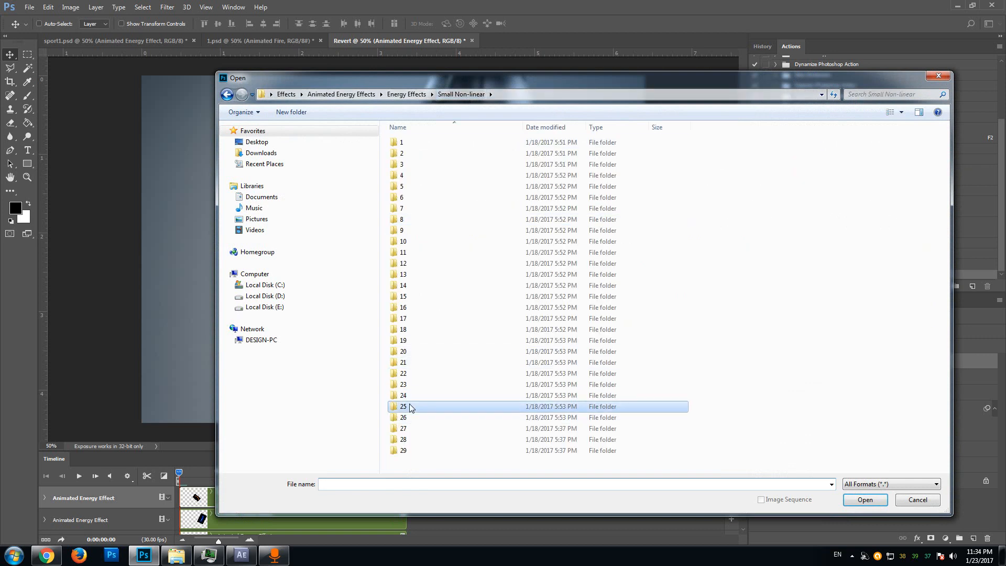
pyautogui.doubleClick(410, 408)
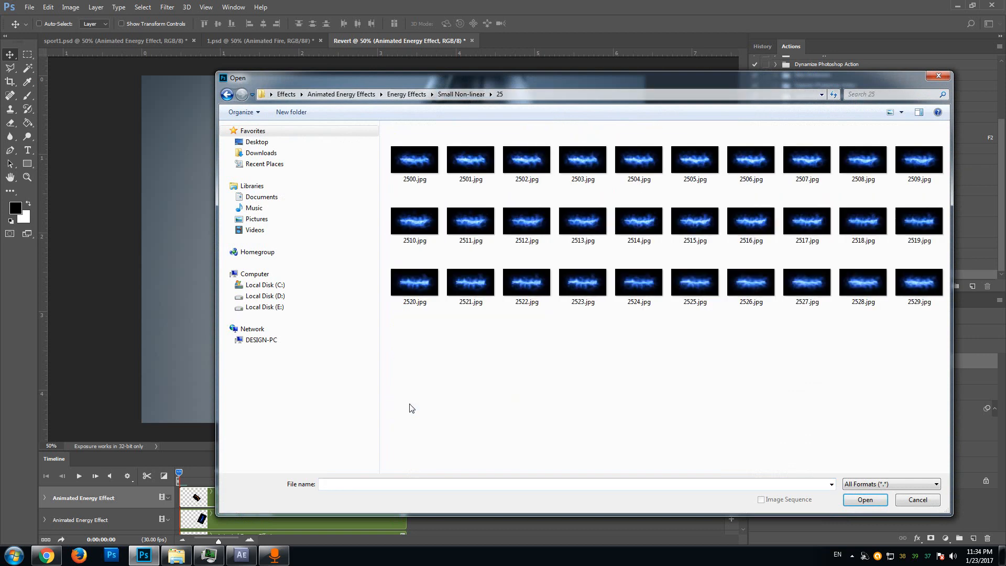
pyautogui.click(471, 95)
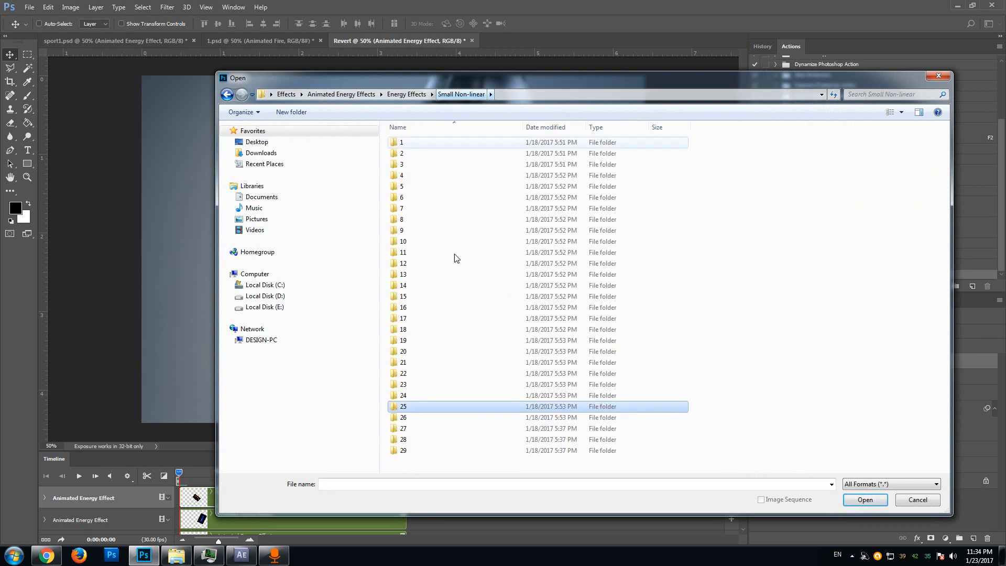
pyautogui.doubleClick(403, 418)
pyautogui.doubleClick(410, 135)
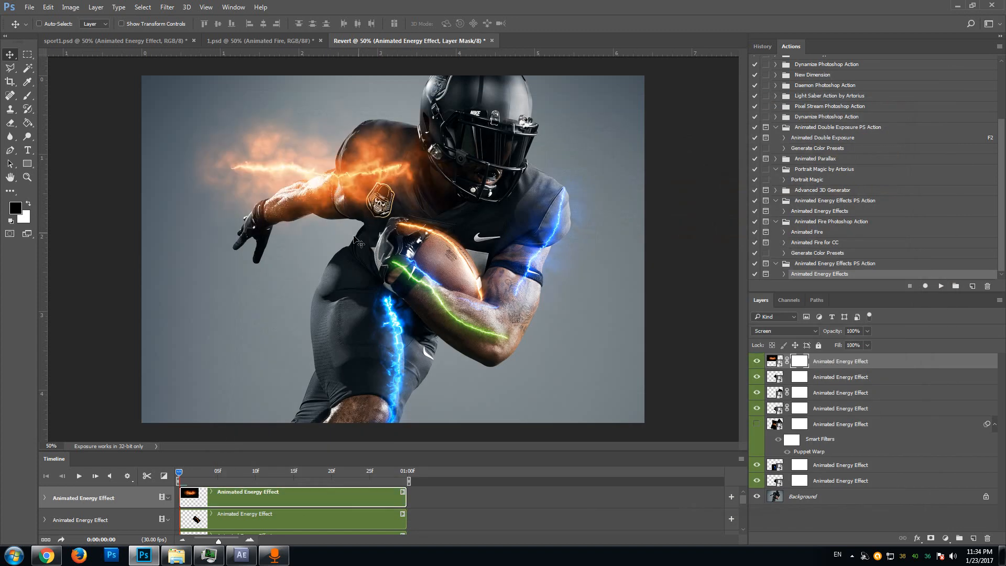
# Step: Scale the new orange effect proportionally to about 70.8%, rotate it about 143 degrees, and place it over the outstretched forearm and hand
pyautogui.hotkey('ctrl', 't')
pyautogui.moveTo(341, 277); pyautogui.dragTo(329, 127)
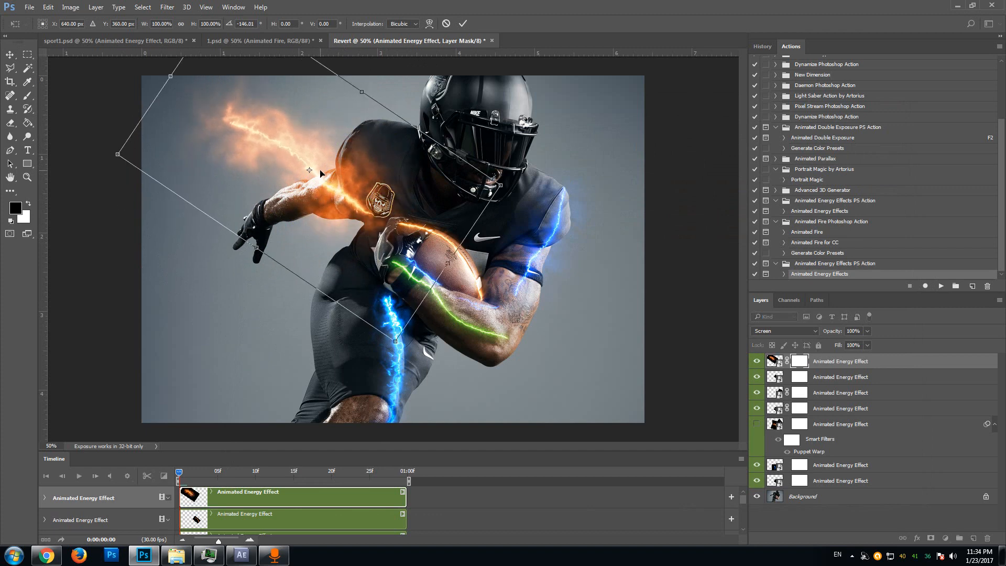
pyautogui.moveTo(375, 209); pyautogui.dragTo(451, 334)
pyautogui.moveTo(578, 377); pyautogui.dragTo(434, 218)
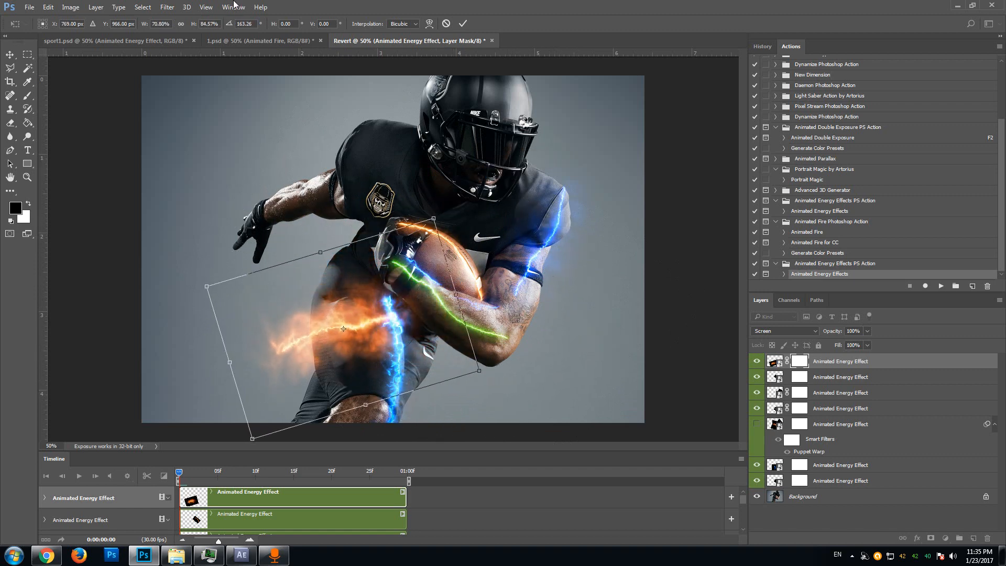
pyautogui.click(180, 24)
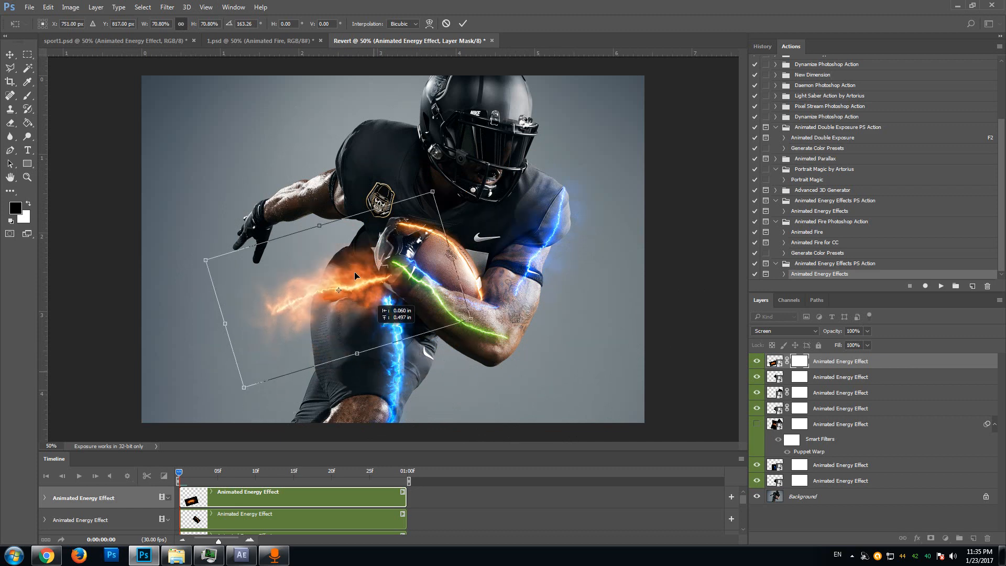
pyautogui.moveTo(373, 369); pyautogui.dragTo(336, 232)
pyautogui.moveTo(490, 261); pyautogui.dragTo(525, 201)
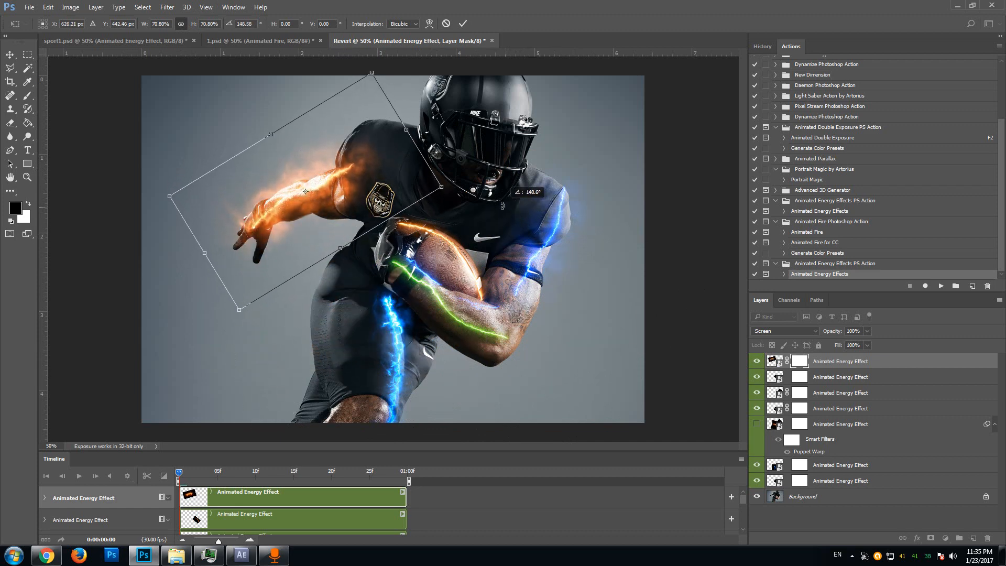
pyautogui.moveTo(313, 217); pyautogui.dragTo(303, 233)
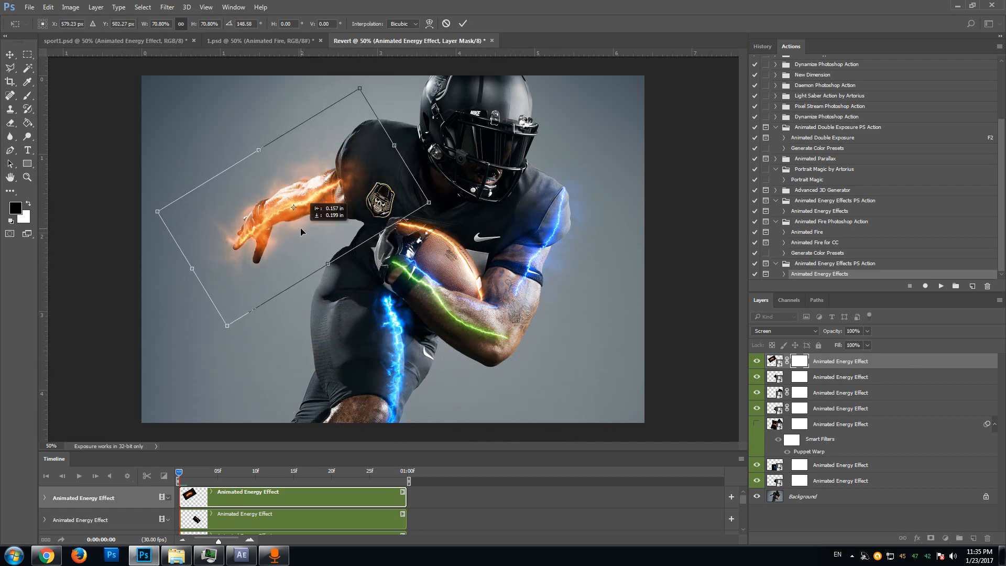
pyautogui.moveTo(459, 260); pyautogui.dragTo(463, 244)
pyautogui.moveTo(346, 245); pyautogui.dragTo(335, 241)
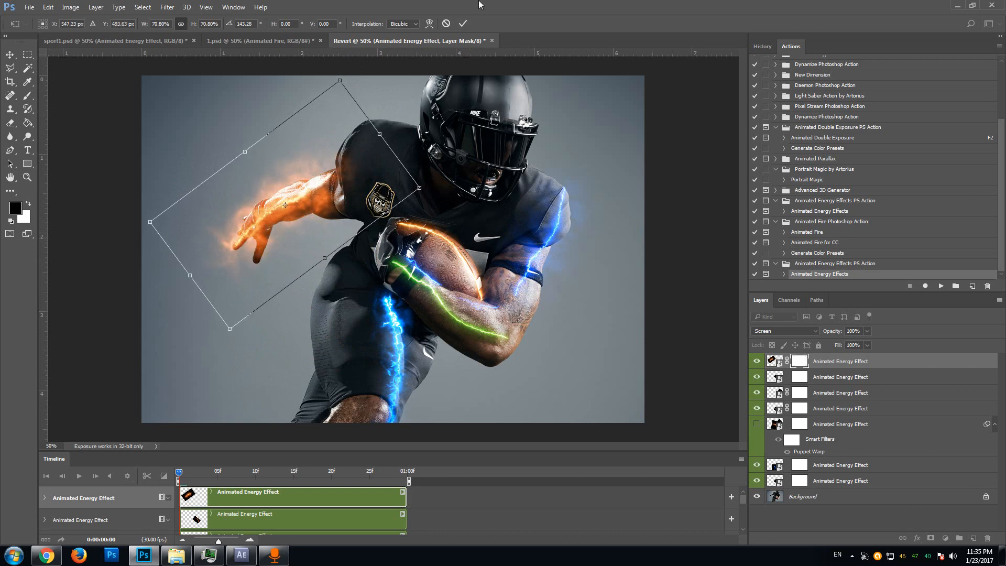
pyautogui.click(462, 24)
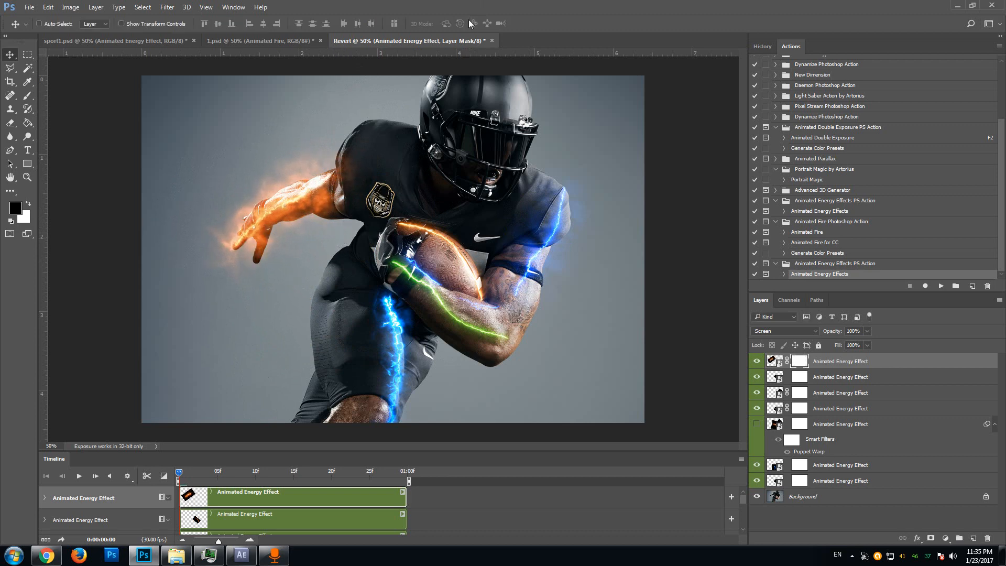
# Step: Preview the animation and hide the blue energy effect on the shoulder of the ball-carrying arm
pyautogui.click(79, 477)
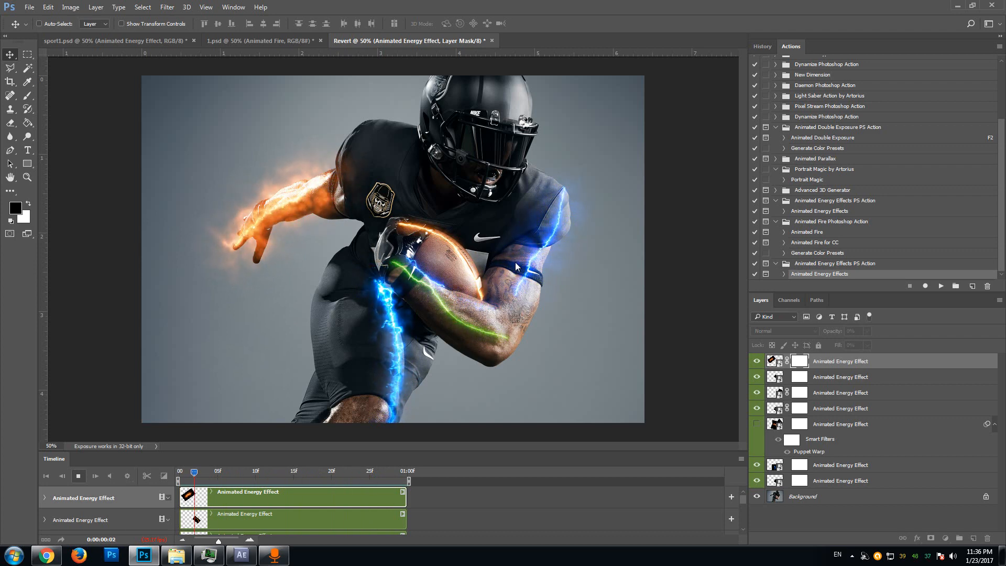
pyautogui.press('space')
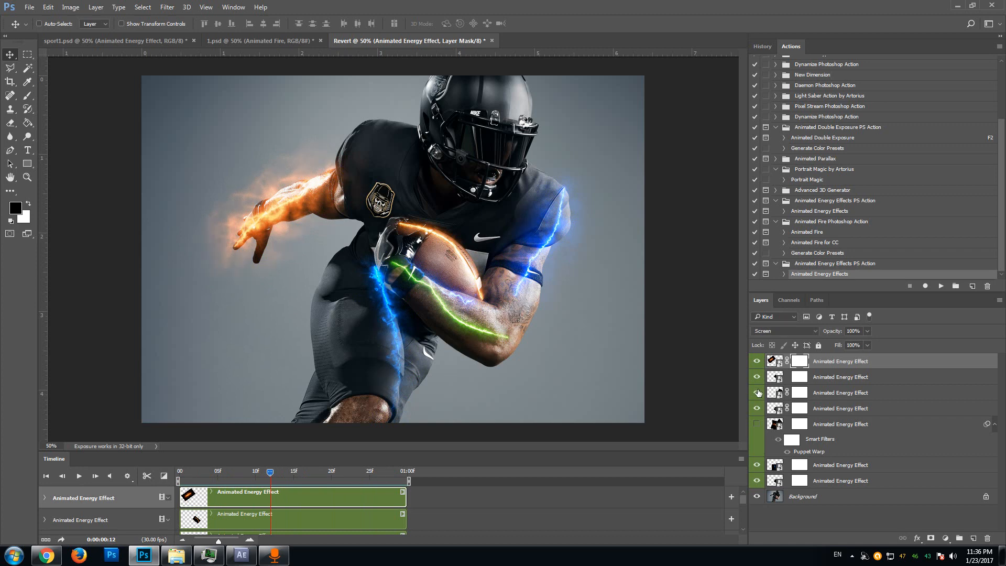
pyautogui.click(757, 393)
pyautogui.click(757, 392)
pyautogui.click(757, 393)
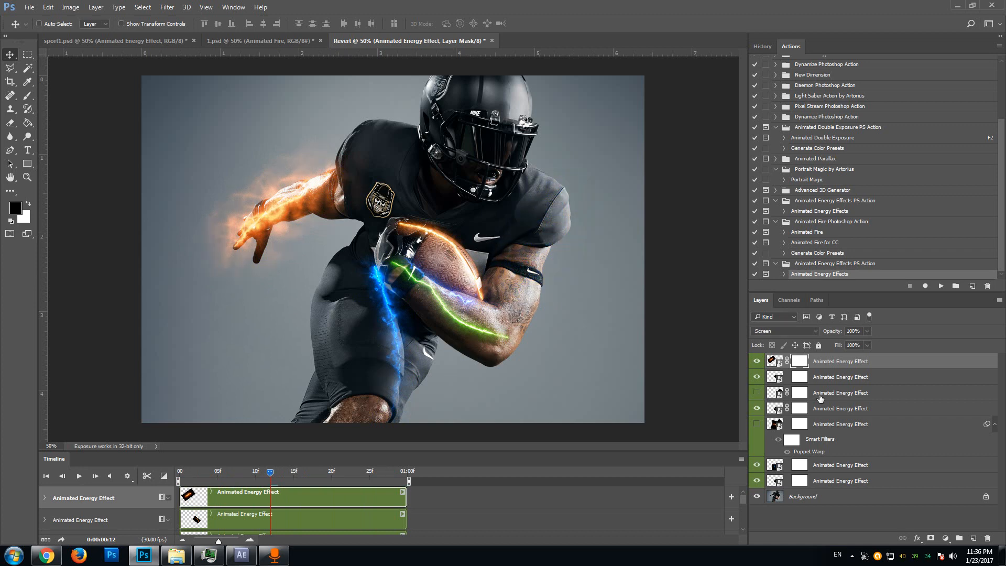
# Step: Run the Animated Energy Effects action and load the blue sequence from Small Linear folder 29, starting with 2900.jpg
pyautogui.click(941, 287)
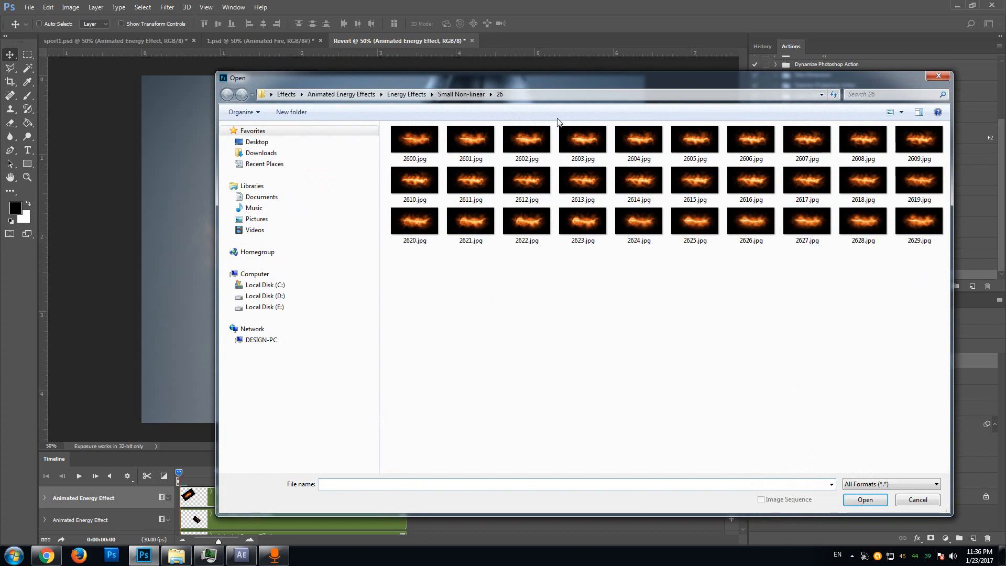
pyautogui.moveTo(488, 77); pyautogui.dragTo(501, 103)
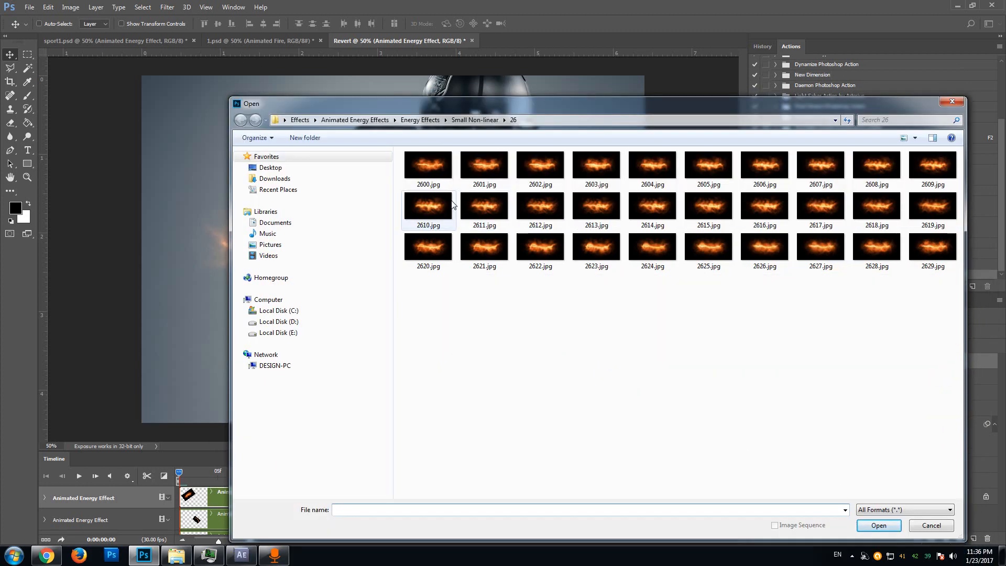
pyautogui.click(420, 120)
pyautogui.doubleClick(426, 201)
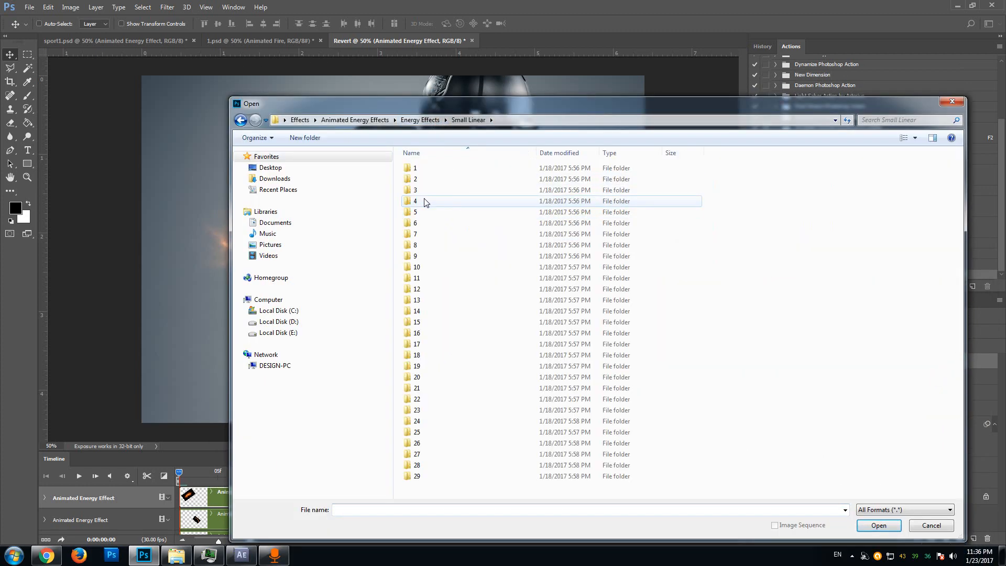
pyautogui.doubleClick(422, 477)
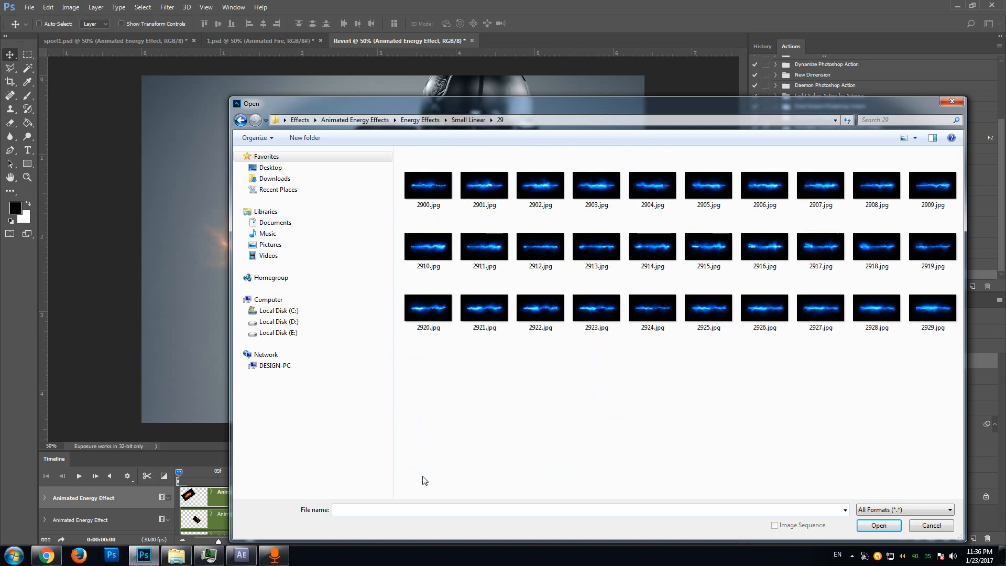
pyautogui.click(426, 183)
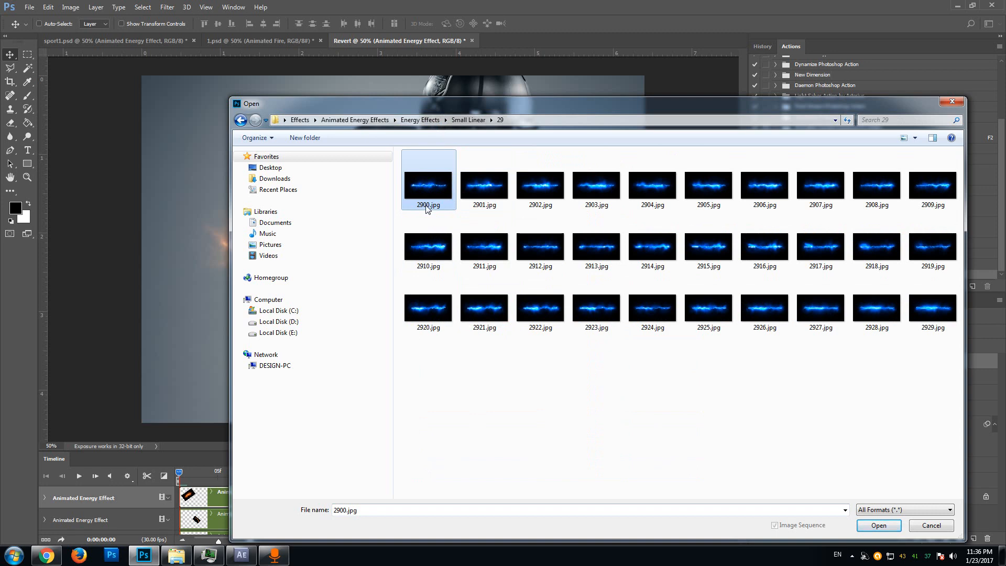
pyautogui.click(880, 526)
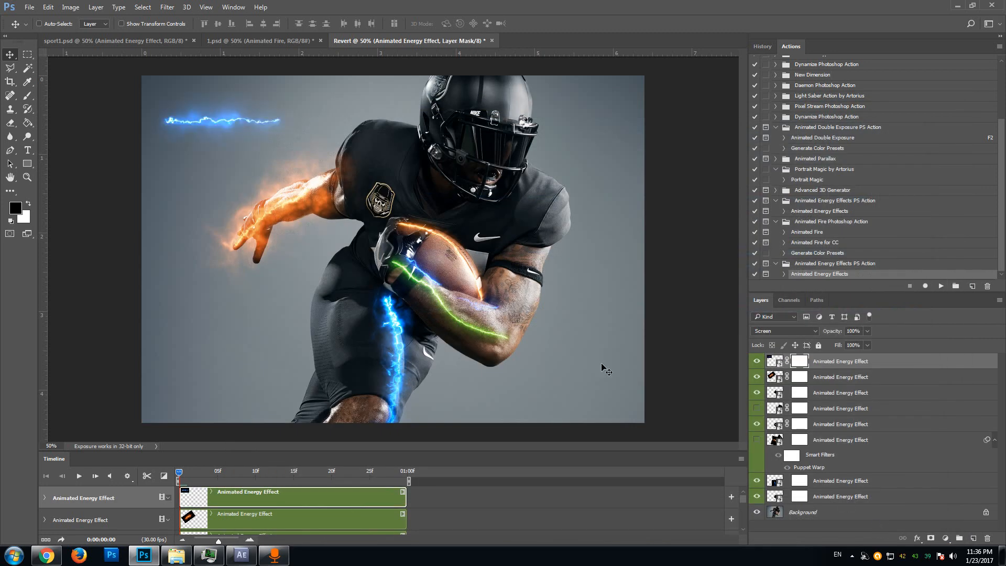
# Step: Move the new blue effect below the helmet and rotate it about 41.5 degrees so it runs diagonally across the collar
pyautogui.moveTo(214, 124); pyautogui.dragTo(477, 222)
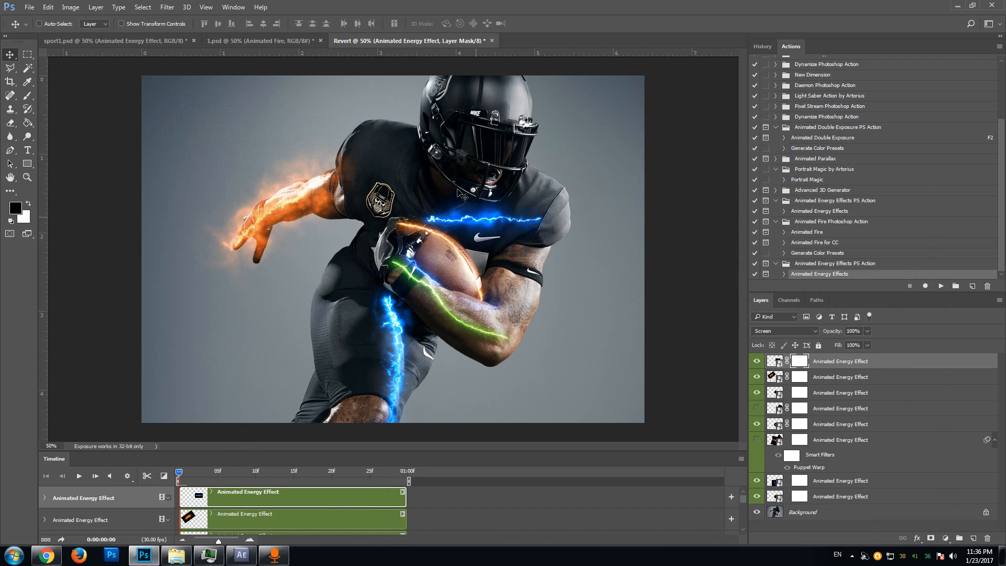
pyautogui.moveTo(451, 220); pyautogui.dragTo(446, 182)
pyautogui.hotkey('ctrl', 't')
pyautogui.moveTo(602, 216); pyautogui.dragTo(524, 236)
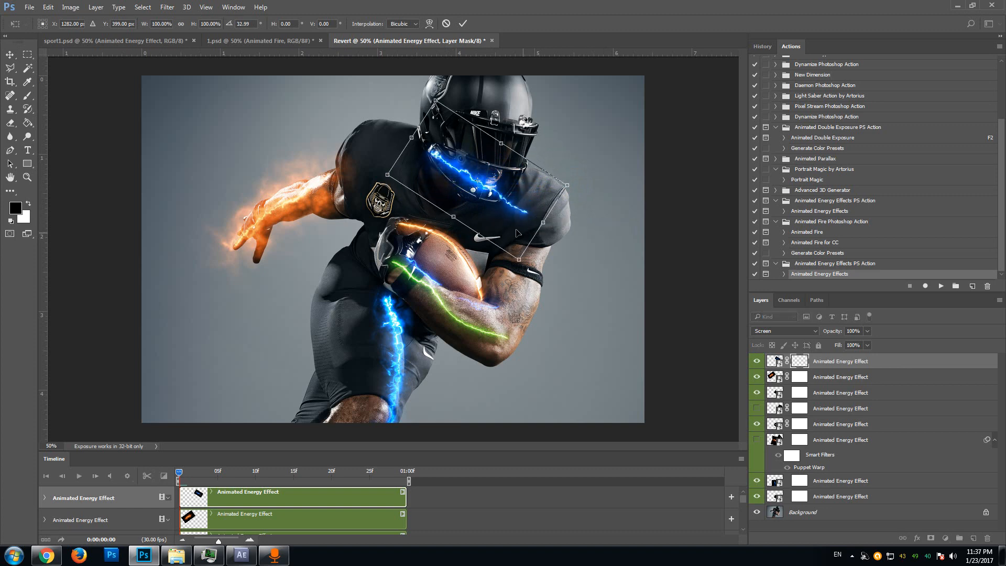
pyautogui.moveTo(477, 200); pyautogui.dragTo(463, 200)
pyautogui.moveTo(543, 240); pyautogui.dragTo(529, 247)
pyautogui.moveTo(487, 215)
pyautogui.mouseDown()
pyautogui.moveTo(494, 230)
pyautogui.moveTo(487, 217)
pyautogui.mouseUp()
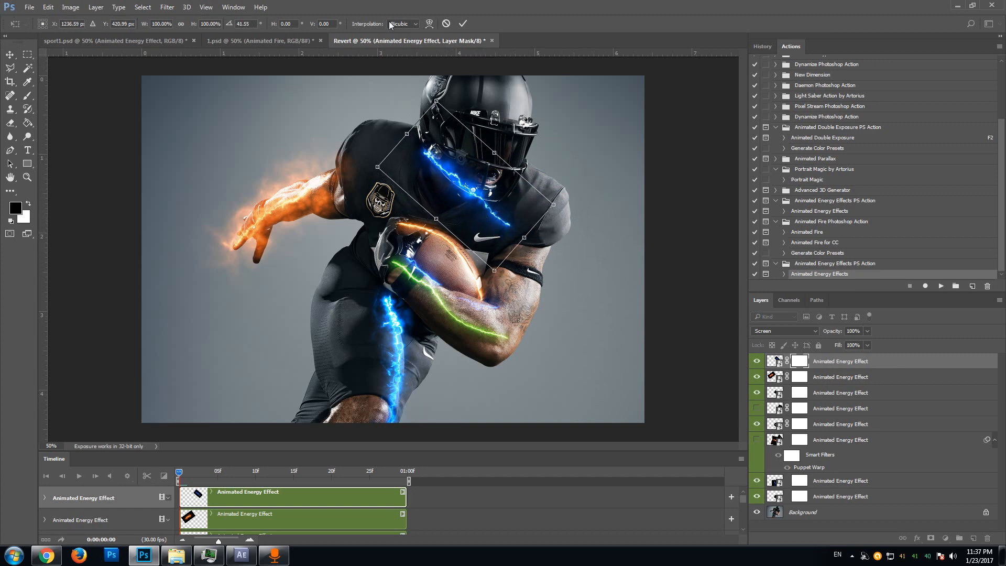
pyautogui.click(463, 24)
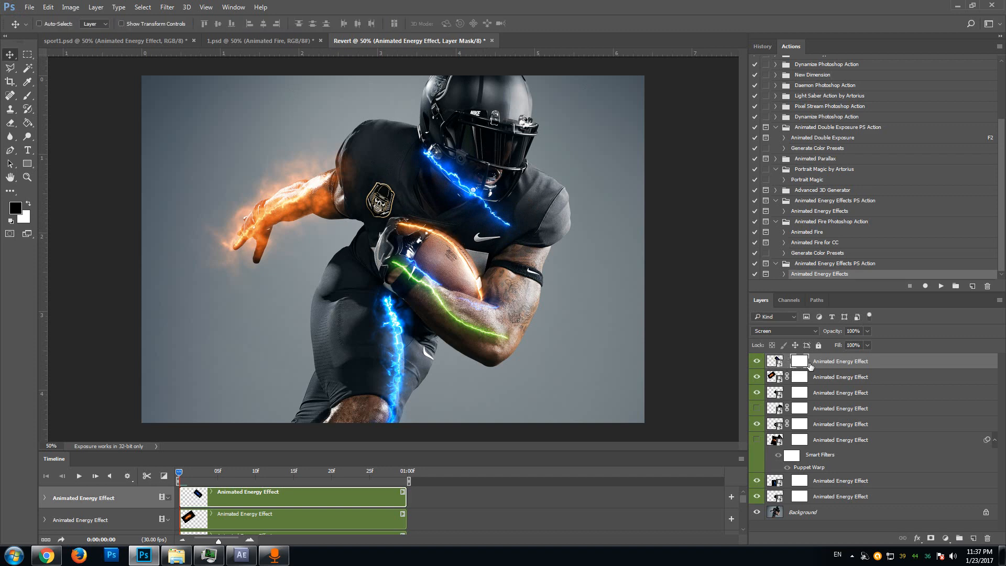
# Step: With its layer mask unlinked, warp the new blue effect so it curves along the jersey collar beneath the helmet
pyautogui.click(778, 361)
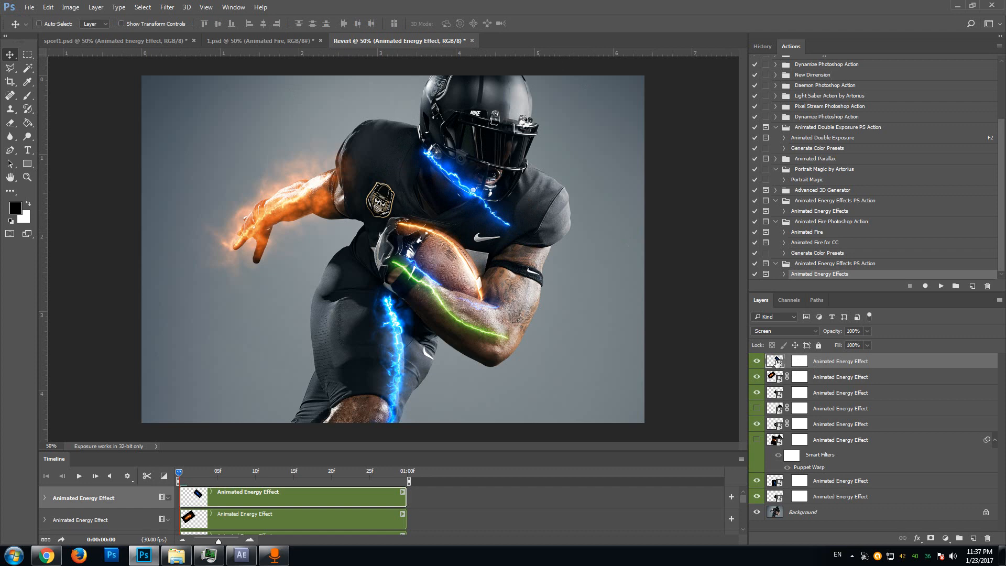
pyautogui.click(48, 7)
pyautogui.moveTo(96, 237)
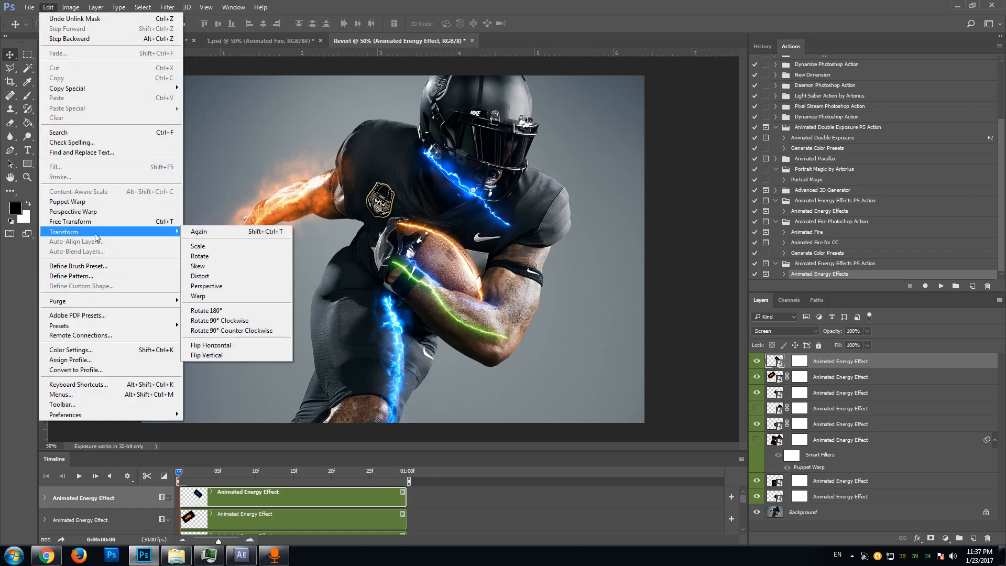
pyautogui.click(224, 297)
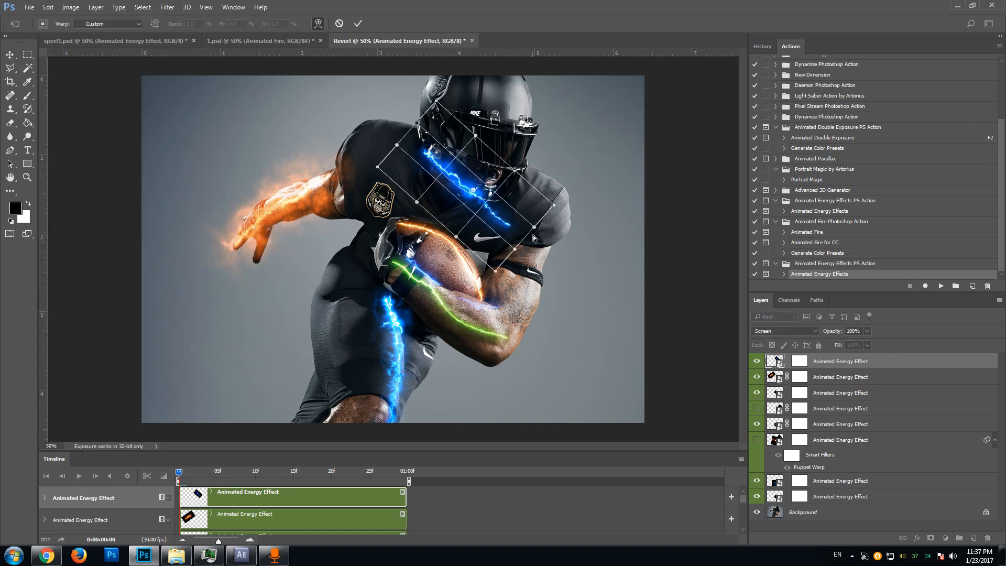
pyautogui.moveTo(534, 227)
pyautogui.mouseDown()
pyautogui.moveTo(509, 200)
pyautogui.moveTo(463, 189)
pyautogui.moveTo(461, 213)
pyautogui.moveTo(510, 201)
pyautogui.moveTo(516, 190)
pyautogui.moveTo(495, 195)
pyautogui.moveTo(438, 177)
pyautogui.mouseUp()
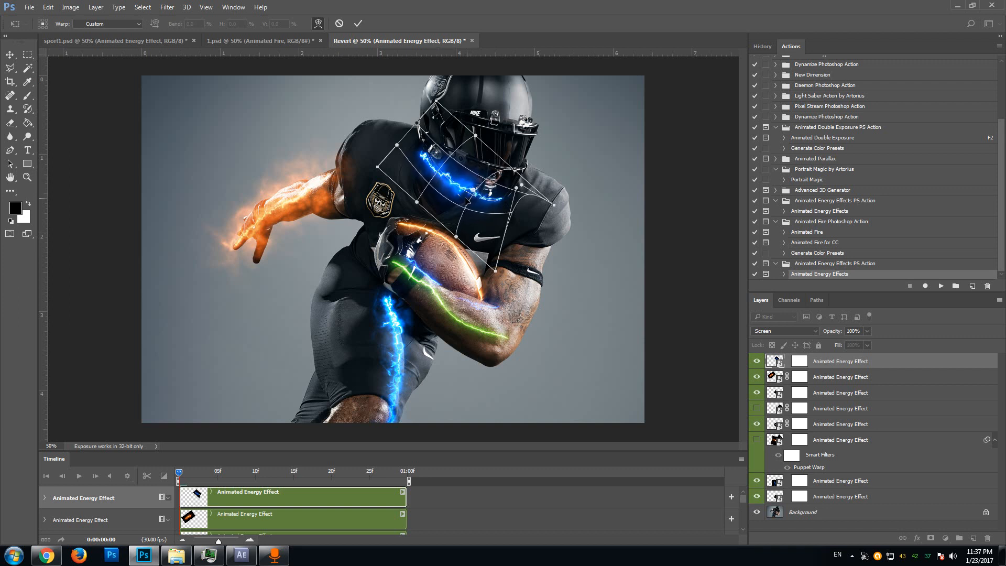
pyautogui.moveTo(504, 206); pyautogui.dragTo(506, 207)
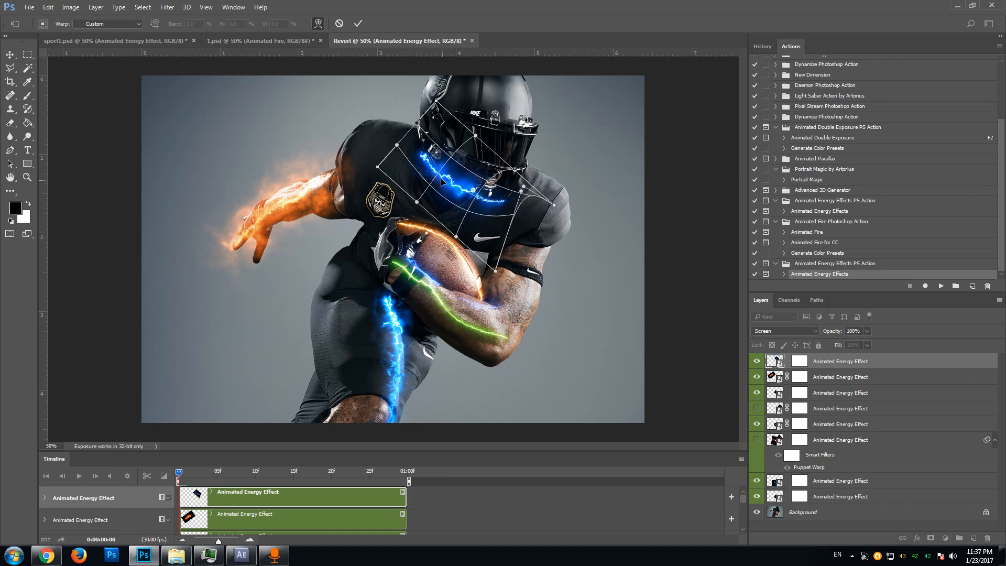
pyautogui.moveTo(411, 146); pyautogui.dragTo(407, 134)
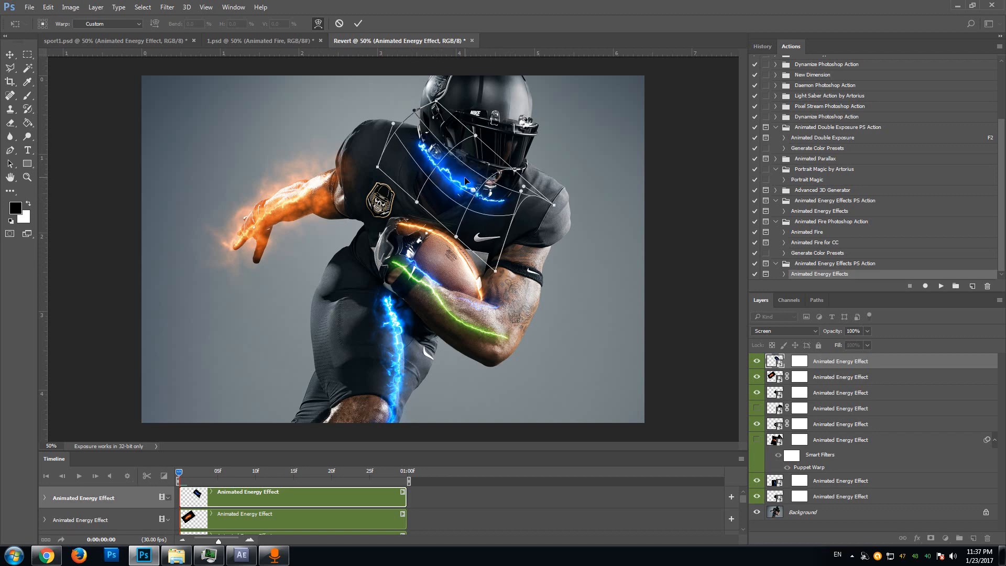
pyautogui.moveTo(455, 184)
pyautogui.mouseDown()
pyautogui.moveTo(431, 169)
pyautogui.moveTo(444, 178)
pyautogui.moveTo(427, 148)
pyautogui.mouseUp()
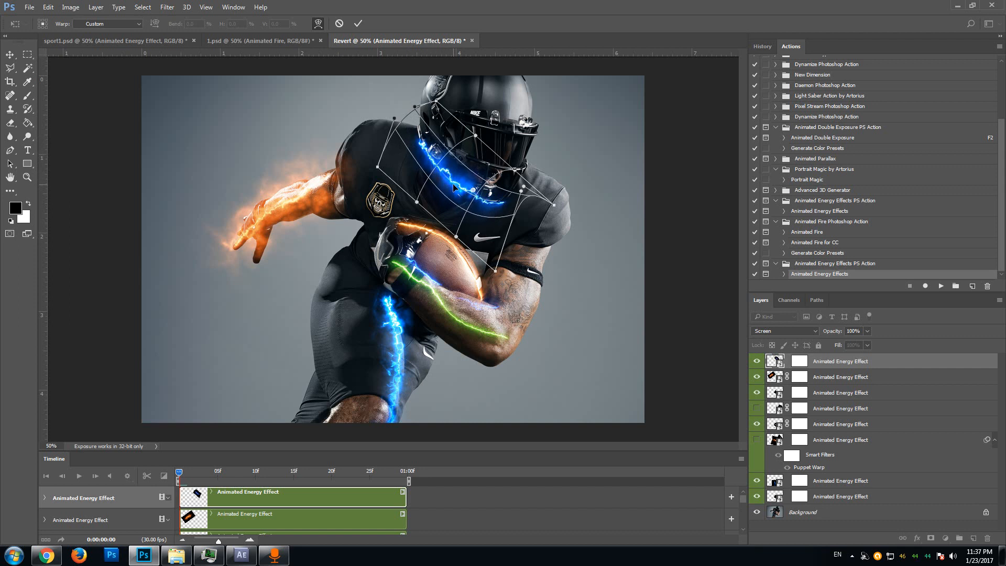
pyautogui.moveTo(453, 186); pyautogui.dragTo(449, 186)
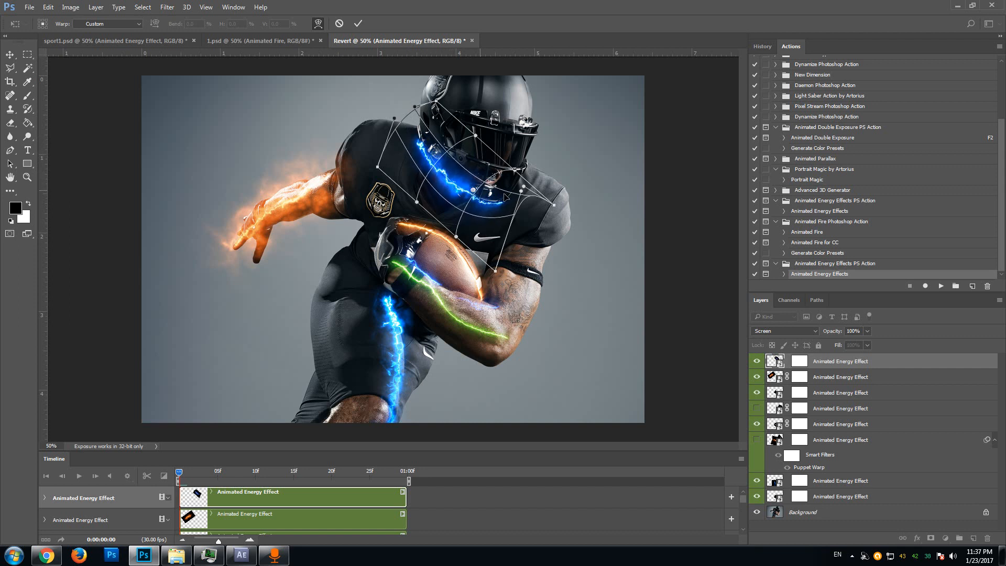
pyautogui.moveTo(505, 205); pyautogui.dragTo(506, 205)
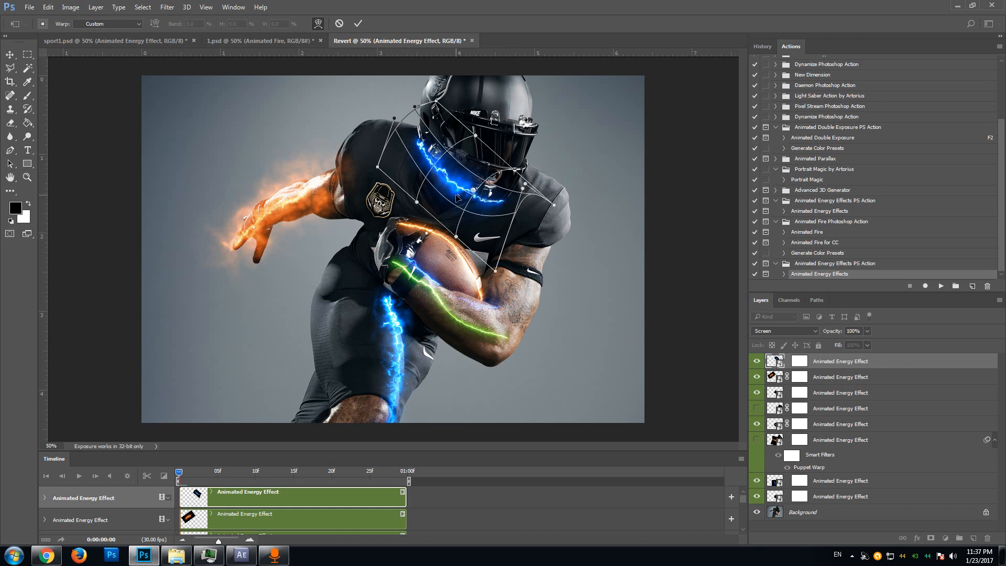
pyautogui.click(358, 23)
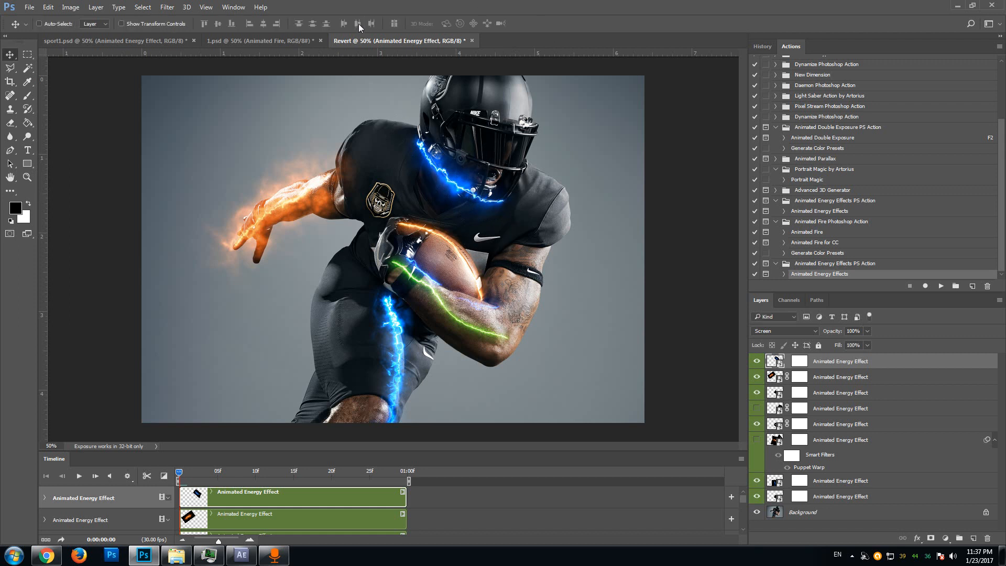
# Step: Preview the animation with the collar effect, and select the layer mask of the orange effect on the outstretched arm
pyautogui.click(77, 480)
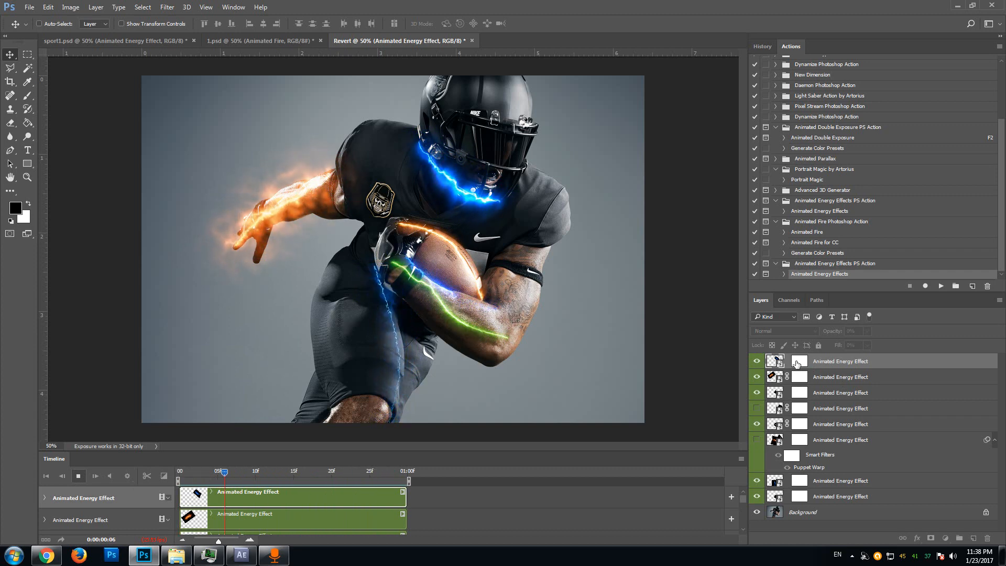
pyautogui.click(78, 476)
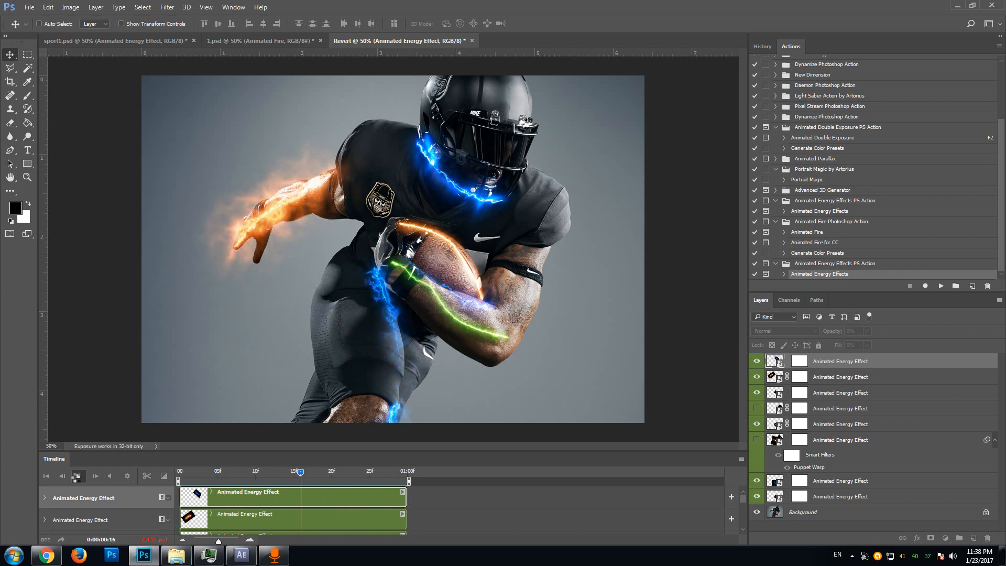
pyautogui.click(799, 361)
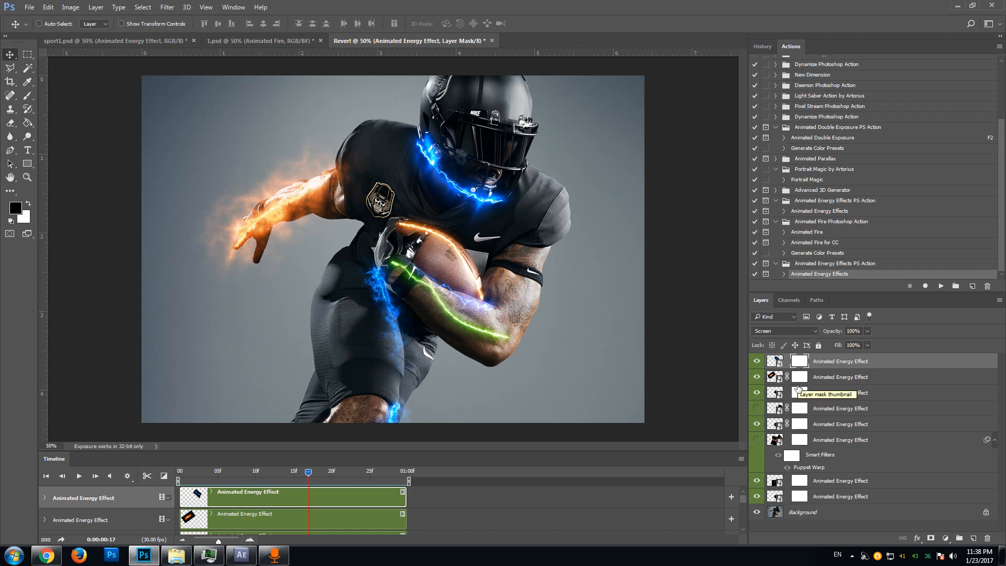
pyautogui.click(777, 364)
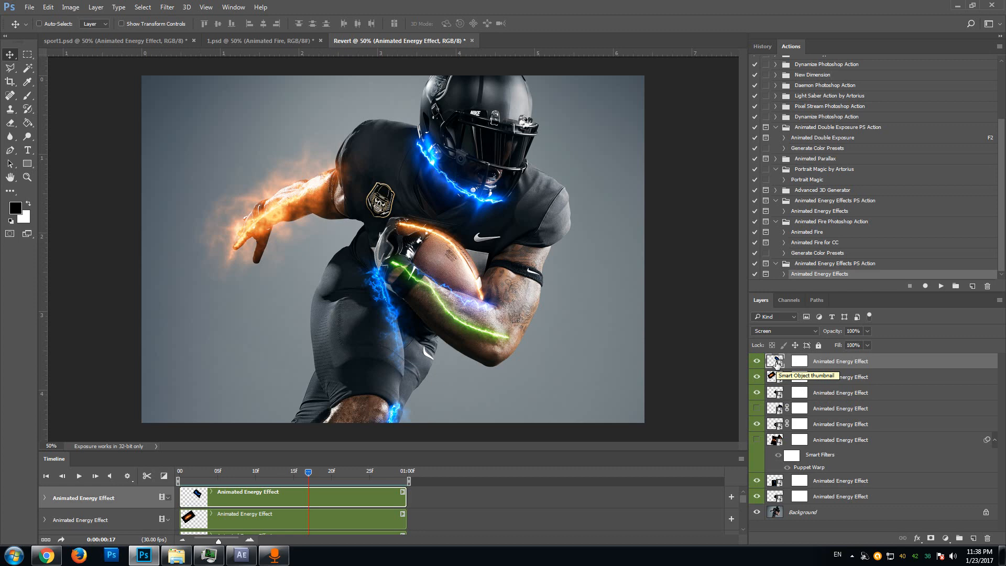
pyautogui.click(803, 378)
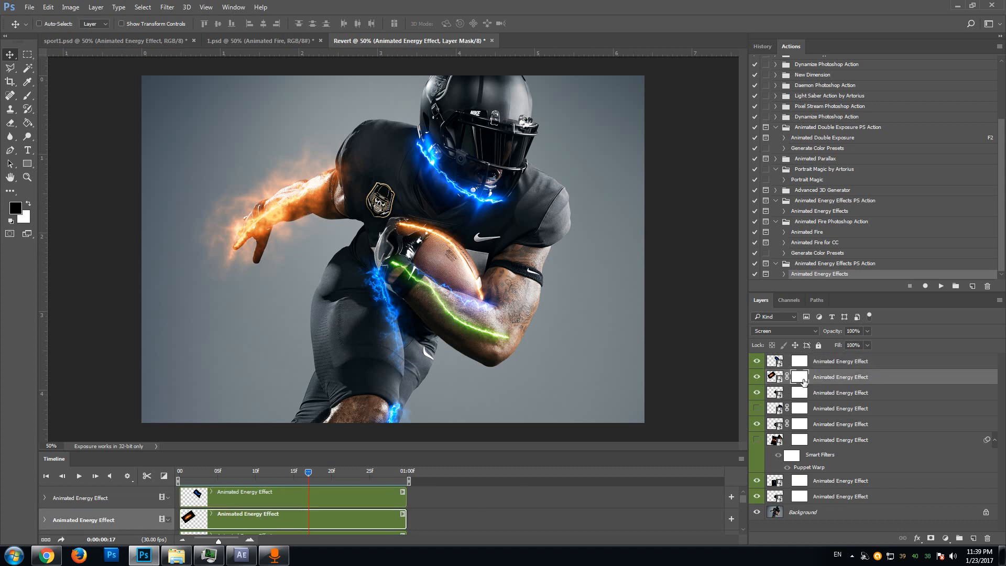
# Step: Toggle the visibility of the orange effect on the outstretched arm to compare the photo with and without it
pyautogui.click(756, 378)
pyautogui.click(756, 378)
pyautogui.click(756, 378)
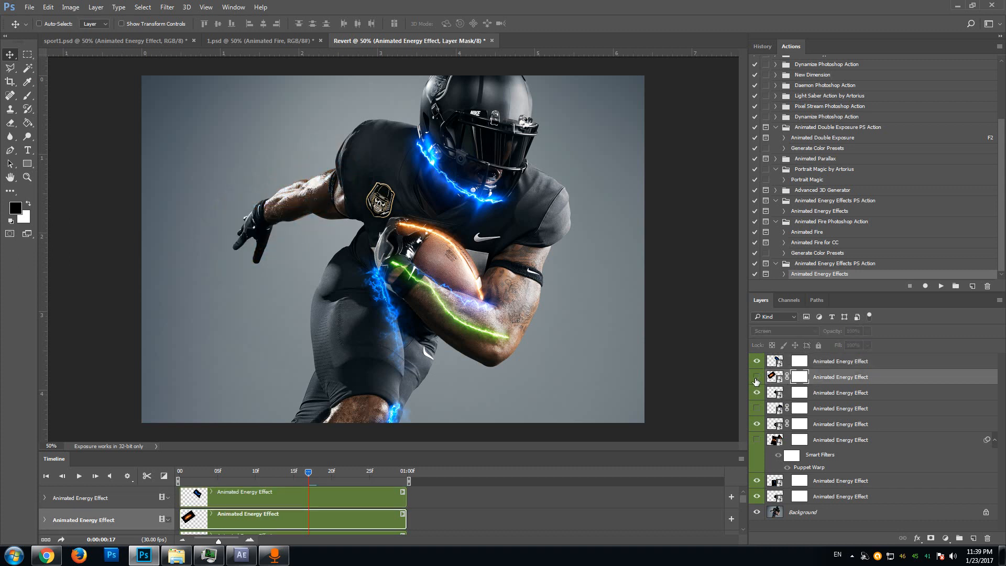
pyautogui.click(757, 379)
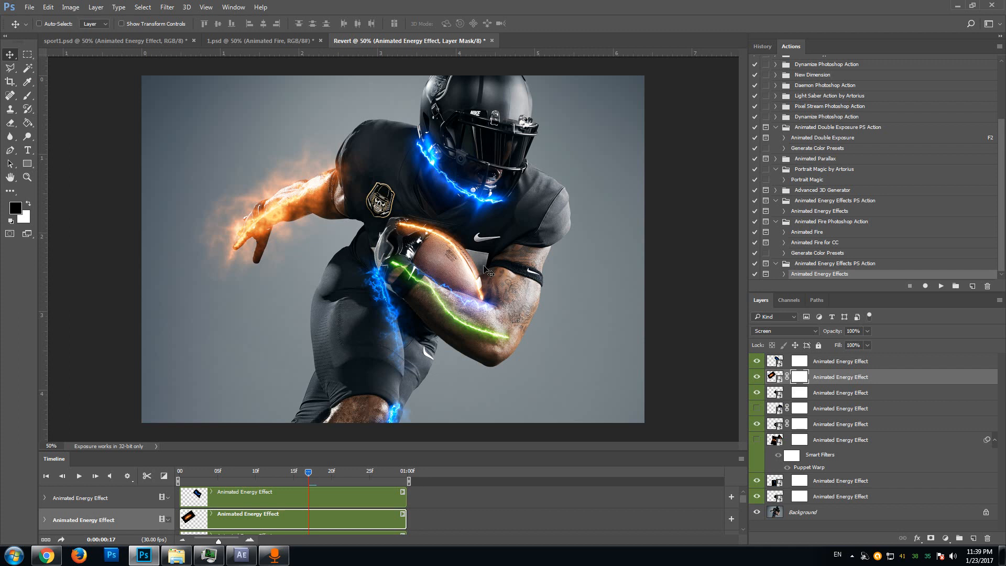
# Step: Try masking out the orange effect along the outstretched arm with a soft 193 px black brush, and undo the stroke
pyautogui.click(27, 97)
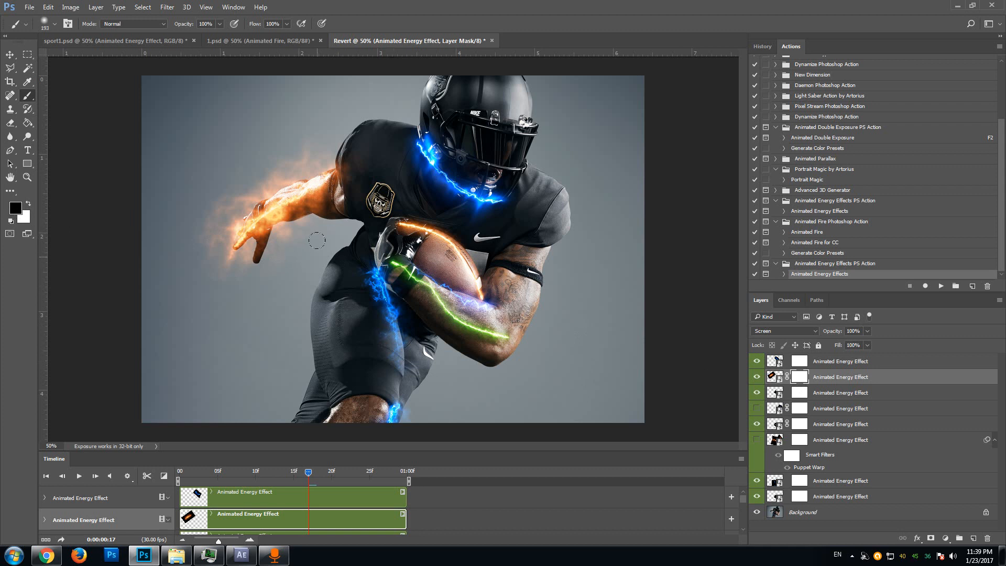
pyautogui.moveTo(322, 169)
pyautogui.mouseDown()
pyautogui.moveTo(333, 179)
pyautogui.moveTo(263, 224)
pyautogui.moveTo(304, 216)
pyautogui.moveTo(335, 177)
pyautogui.mouseUp()
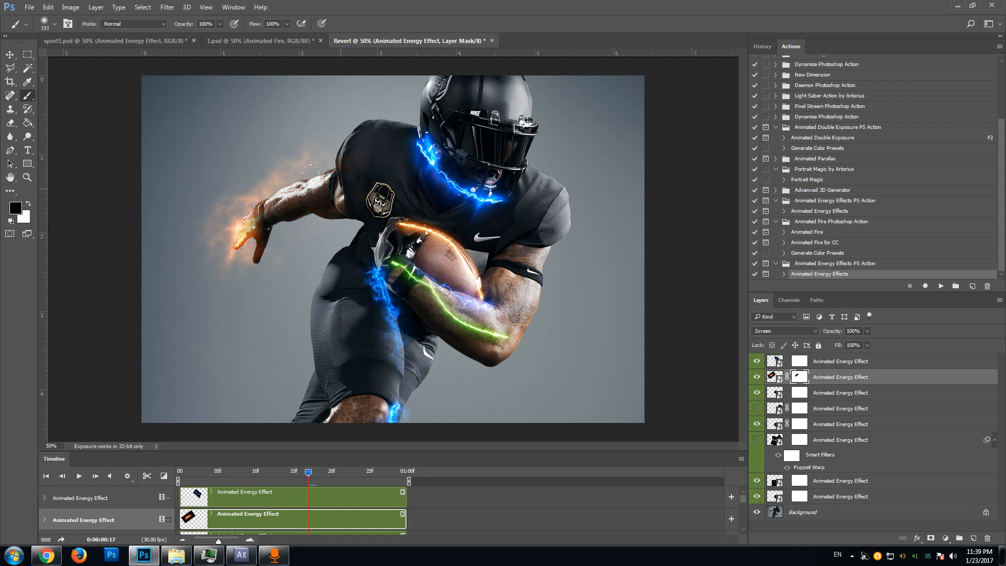
pyautogui.click(48, 7)
pyautogui.click(68, 17)
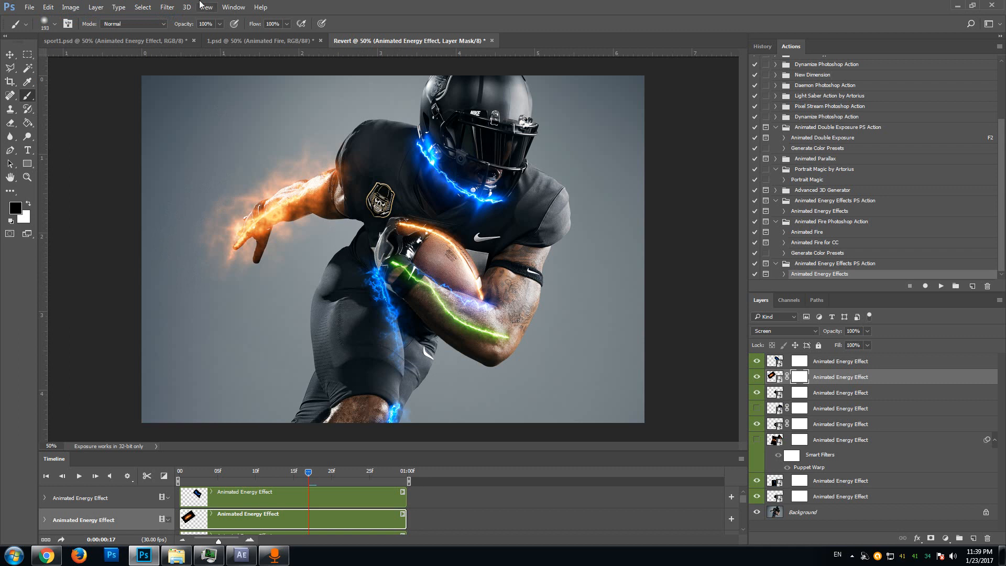
# Step: Raise the brush hardness to 91% and paint black on the orange effect's mask where it spills onto the jersey sleeve
pyautogui.click(54, 23)
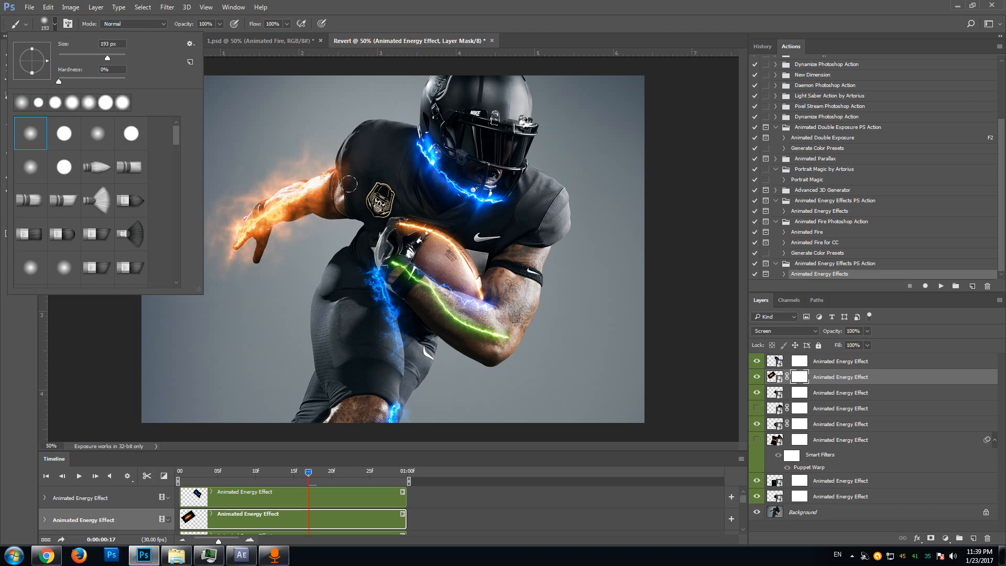
pyautogui.click(120, 78)
pyautogui.click(399, 5)
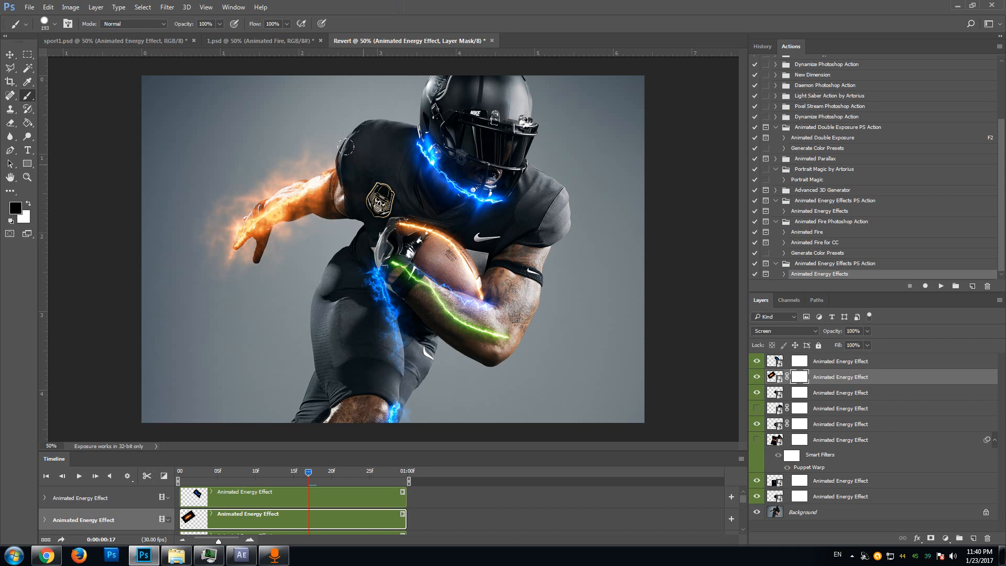
pyautogui.moveTo(350, 165); pyautogui.dragTo(345, 147)
# Step: Move the playhead to frame 4 and select the layer mask of the green effect on the forearm
pyautogui.click(217, 475)
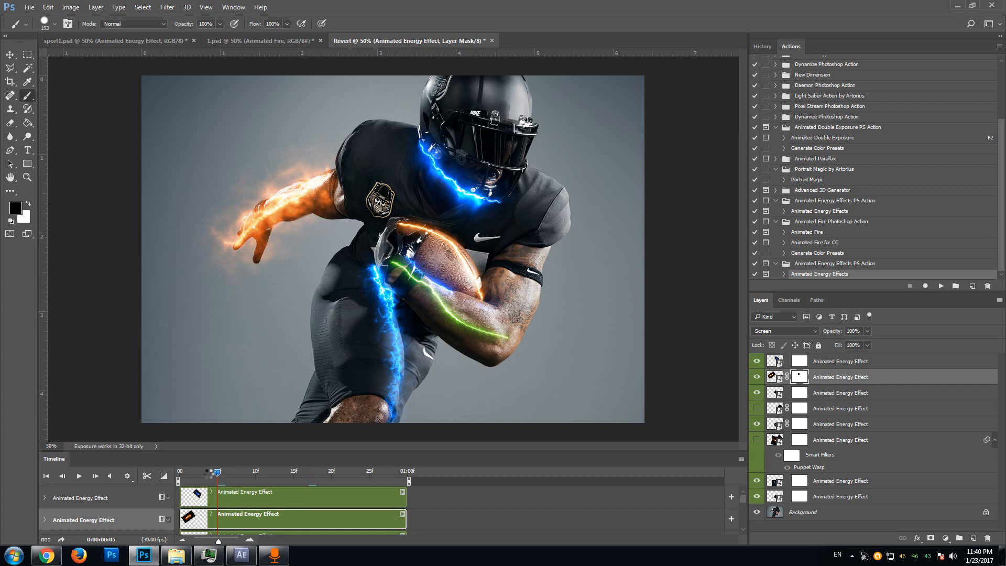
pyautogui.click(210, 475)
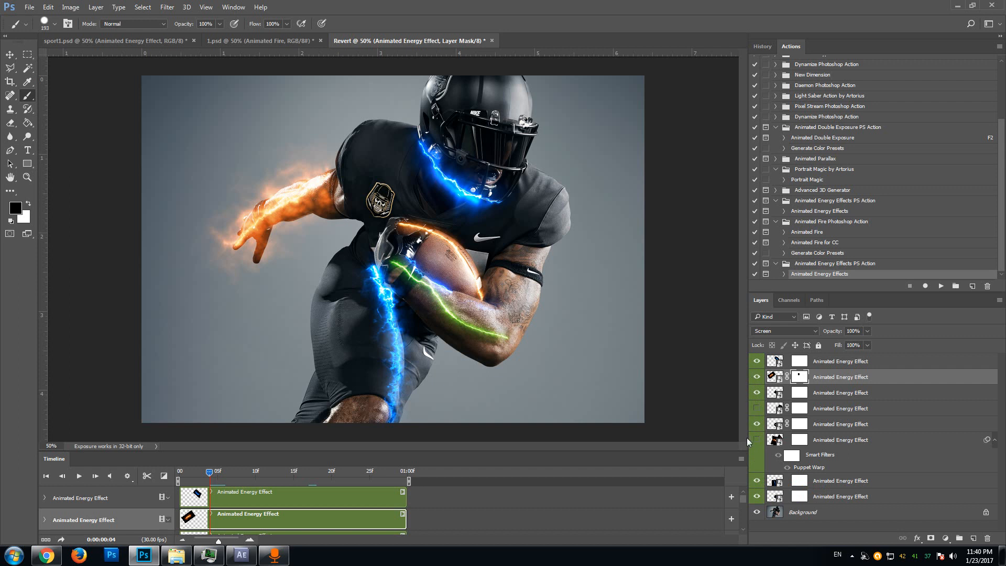
pyautogui.click(757, 425)
pyautogui.click(757, 425)
pyautogui.click(757, 425)
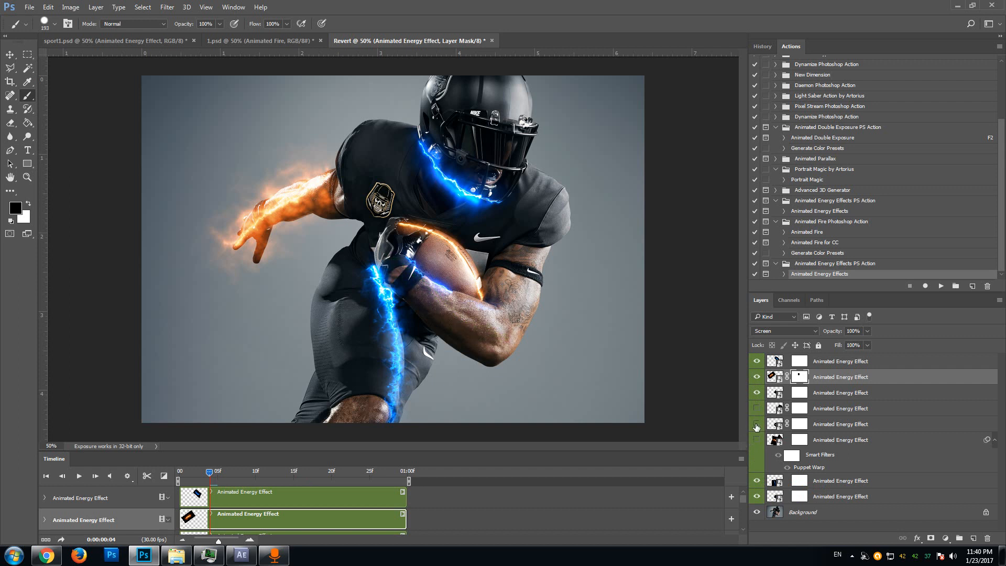
pyautogui.click(757, 425)
pyautogui.click(799, 425)
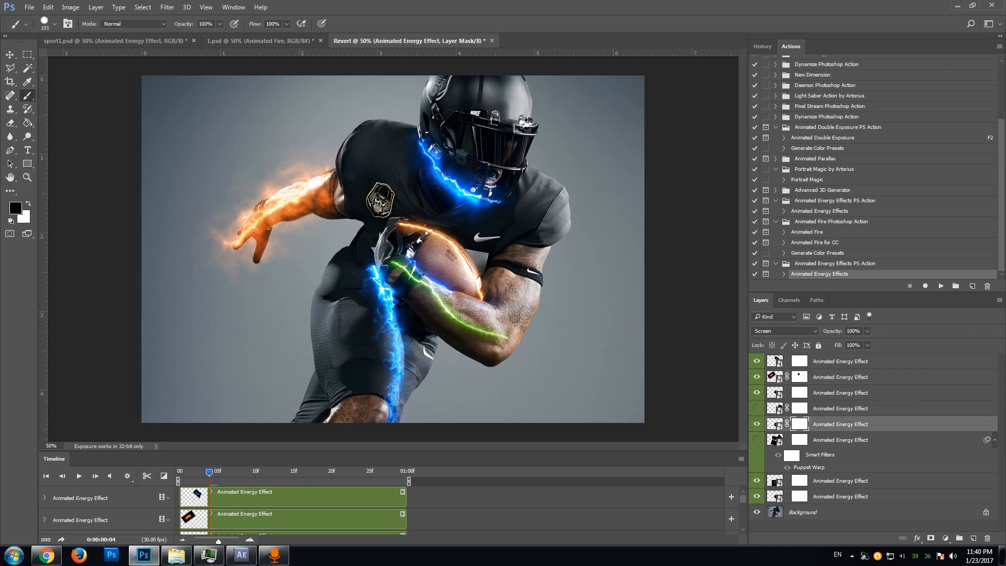
# Step: Reduce the brush to 45 px and mask out the green effect where it crosses the wristband
pyautogui.click(44, 23)
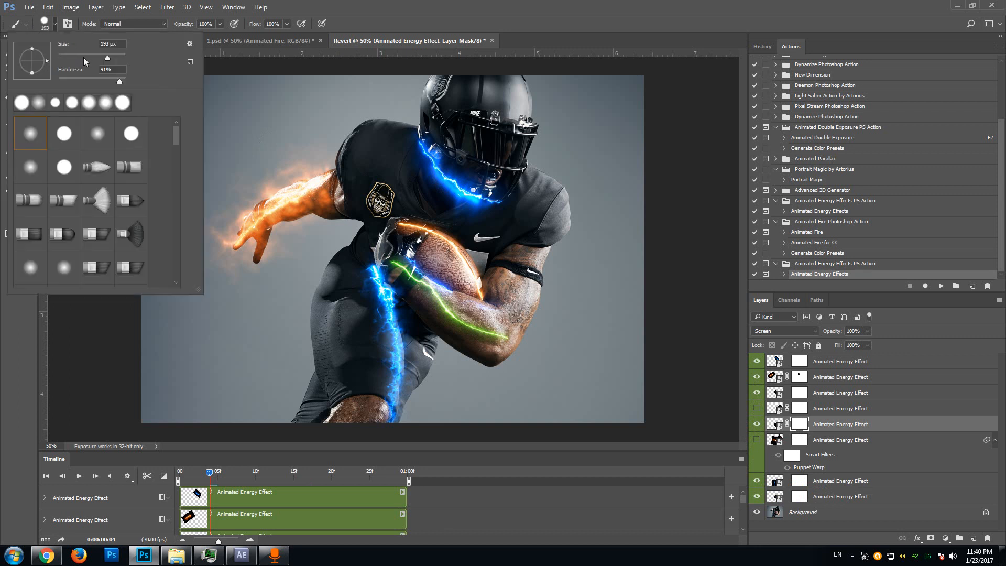
pyautogui.moveTo(83, 58); pyautogui.dragTo(73, 56)
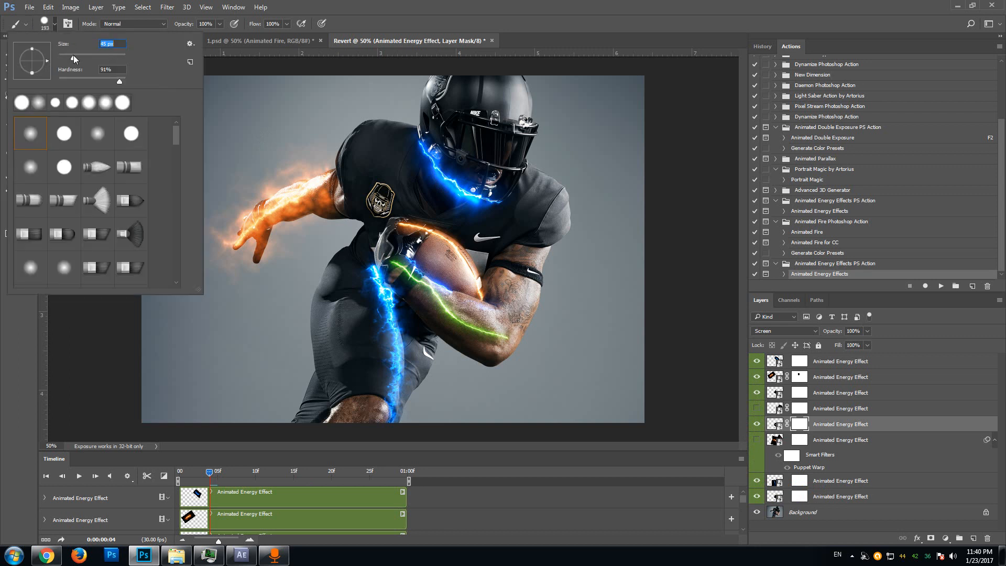
pyautogui.click(412, 275)
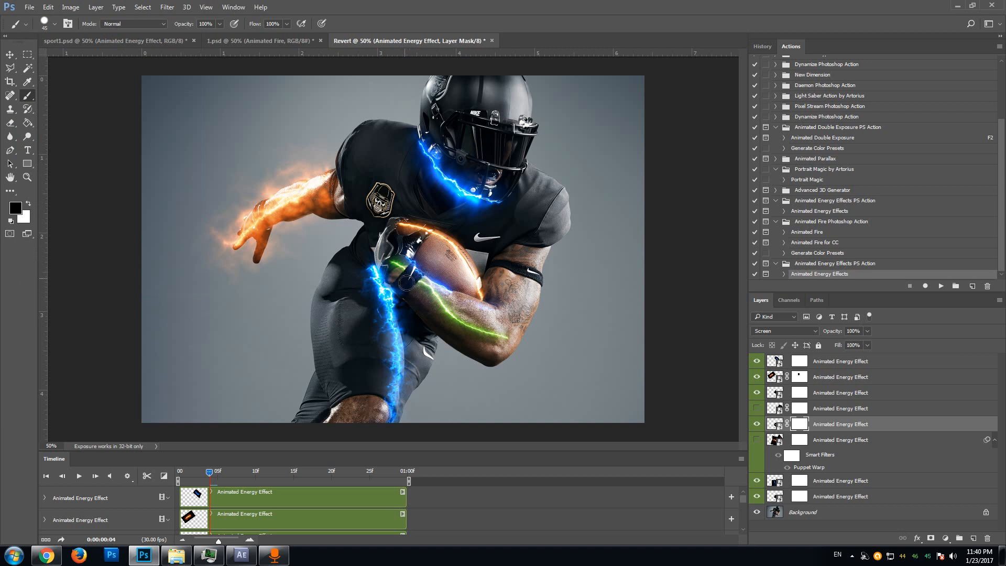
pyautogui.moveTo(416, 266); pyautogui.dragTo(409, 260)
# Step: Soften the brush to 43% hardness and refine the green effect's mask inside the glove opening at the wrist
pyautogui.click(27, 177)
pyautogui.click(411, 266)
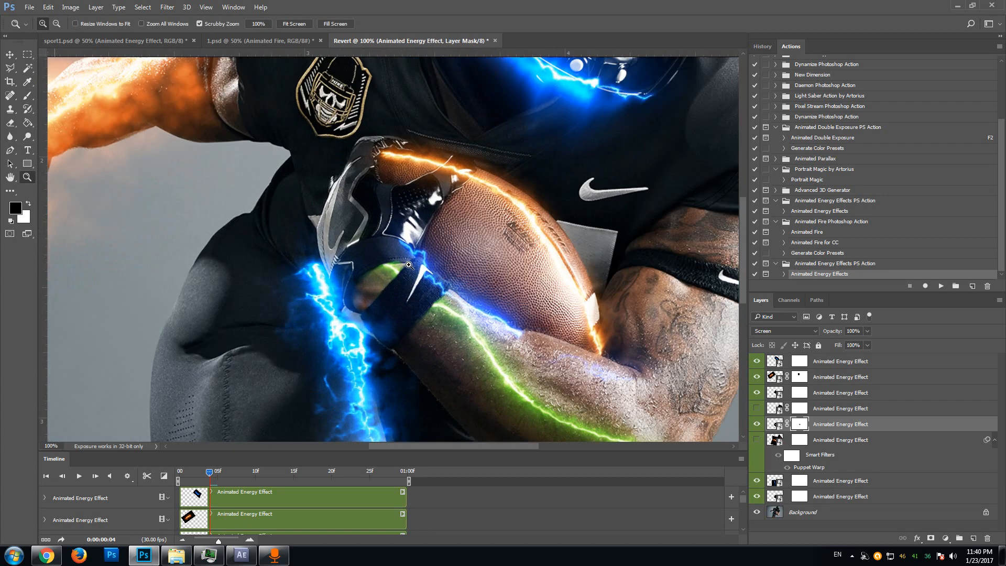
pyautogui.click(410, 266)
pyautogui.press('b')
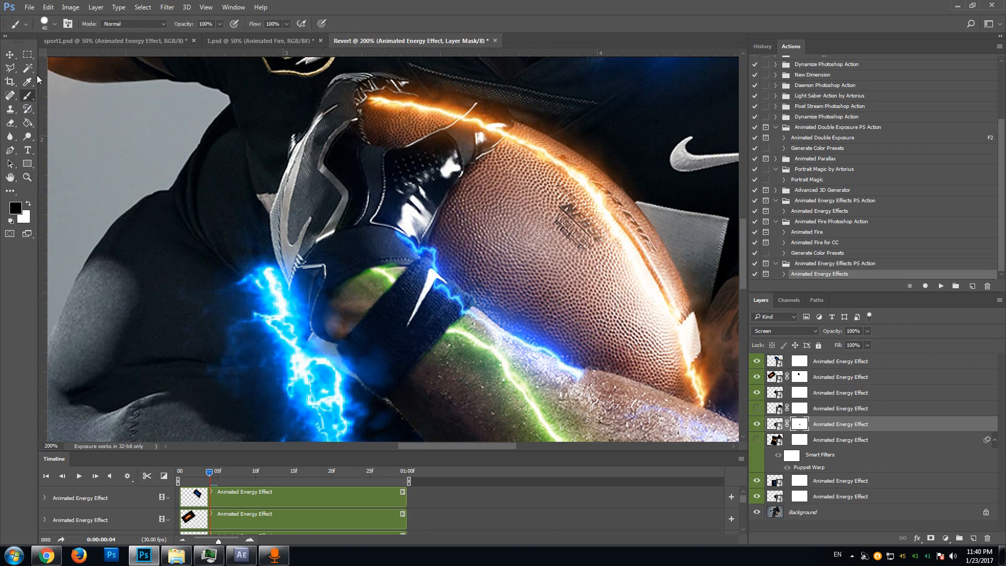
pyautogui.click(54, 24)
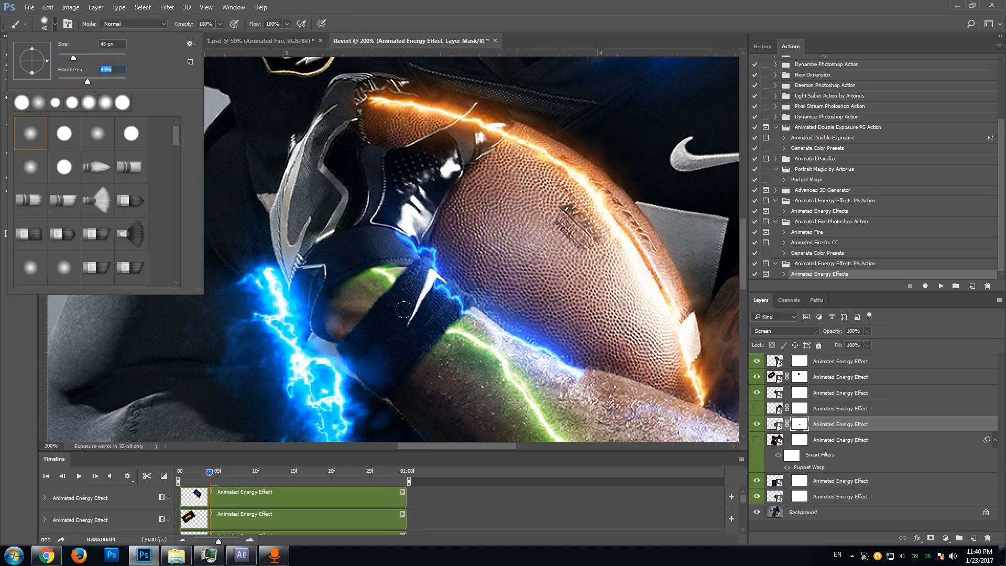
pyautogui.press('Return')
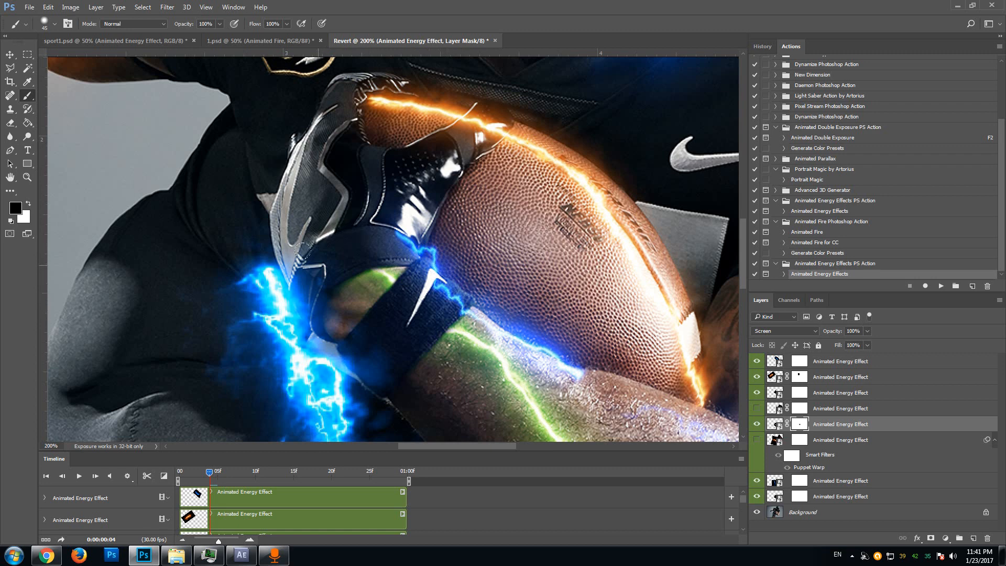
# Step: Preview the animation on the whole image with the refined masks
pyautogui.keyDown('alt'); pyautogui.click(323, 230); pyautogui.keyUp('alt')
pyautogui.keyDown('alt'); pyautogui.click(324, 229); pyautogui.keyUp('alt')
pyautogui.keyDown('alt'); pyautogui.click(324, 229); pyautogui.keyUp('alt')
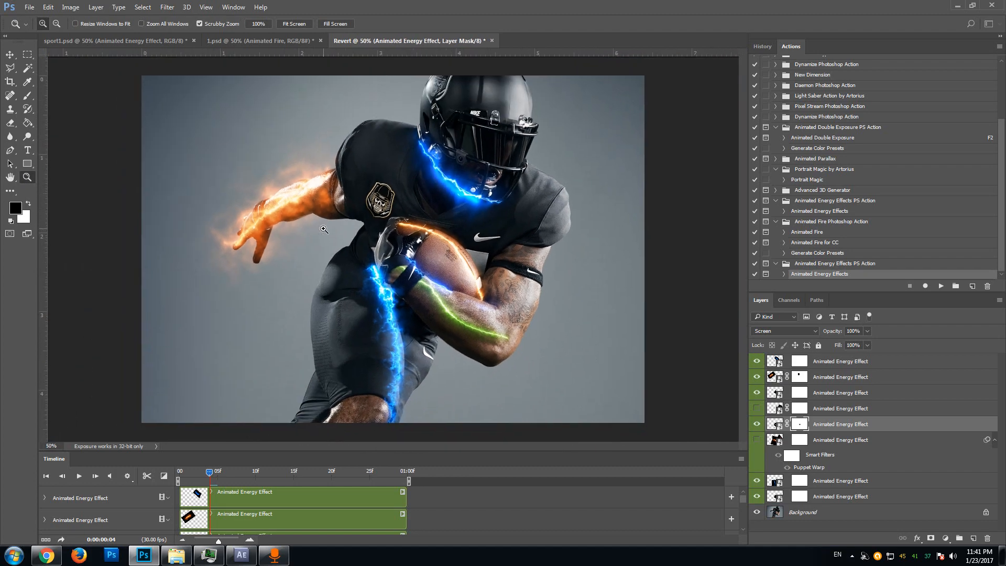
pyautogui.click(79, 477)
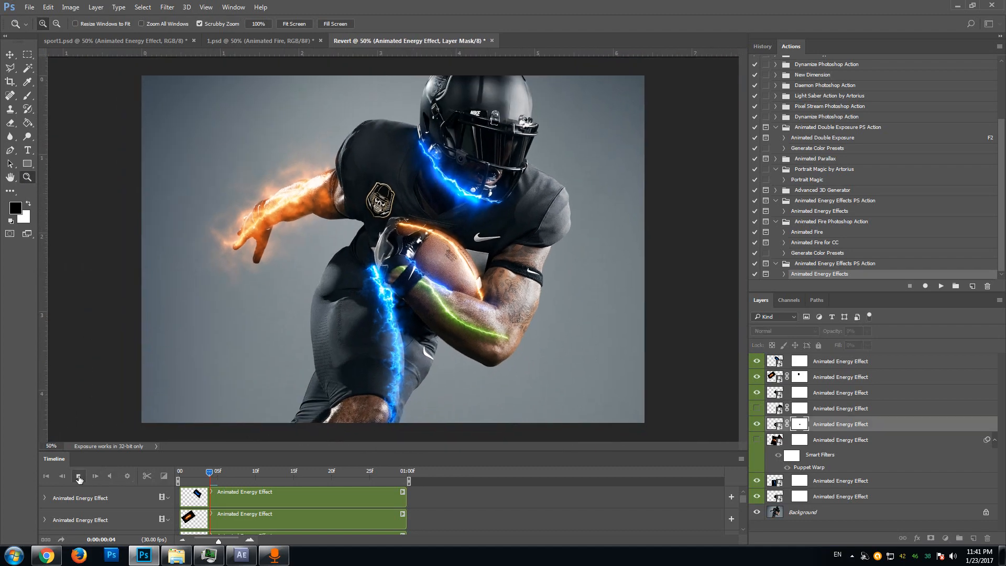
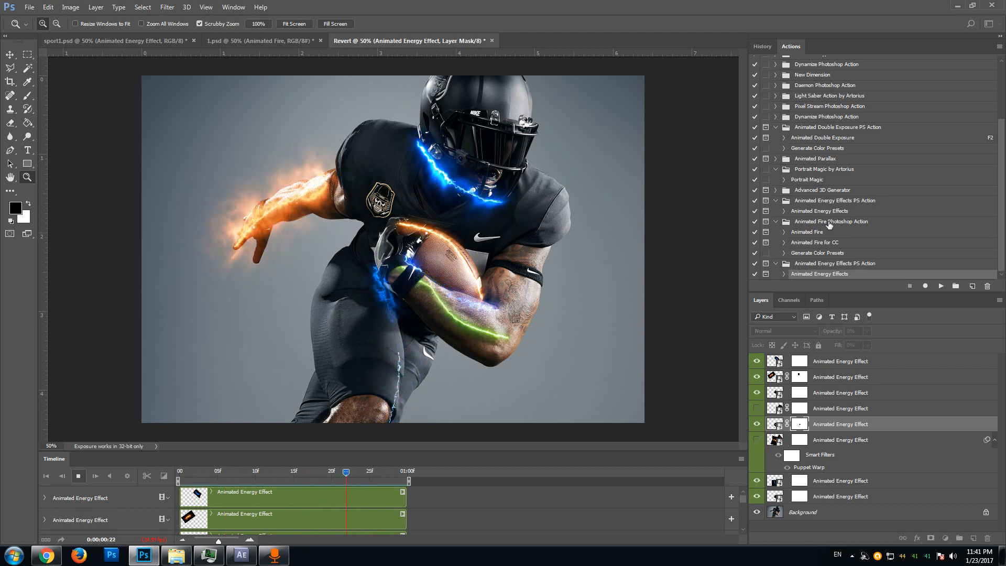
pyautogui.press('space')
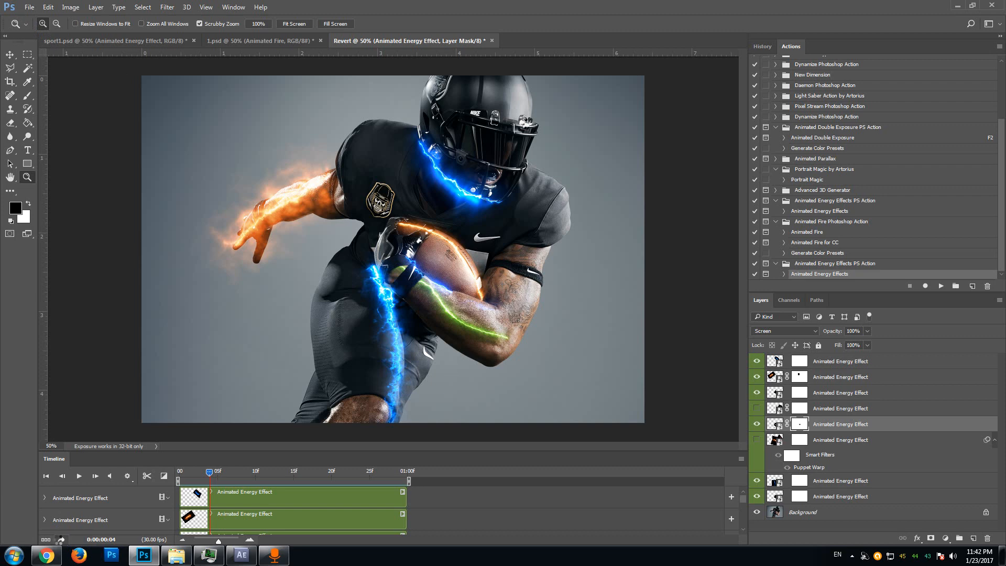
# Step: Review the video rendering settings, including the Adobe Media Encoder and Photoshop Image Sequence options, and close them without rendering
pyautogui.click(61, 541)
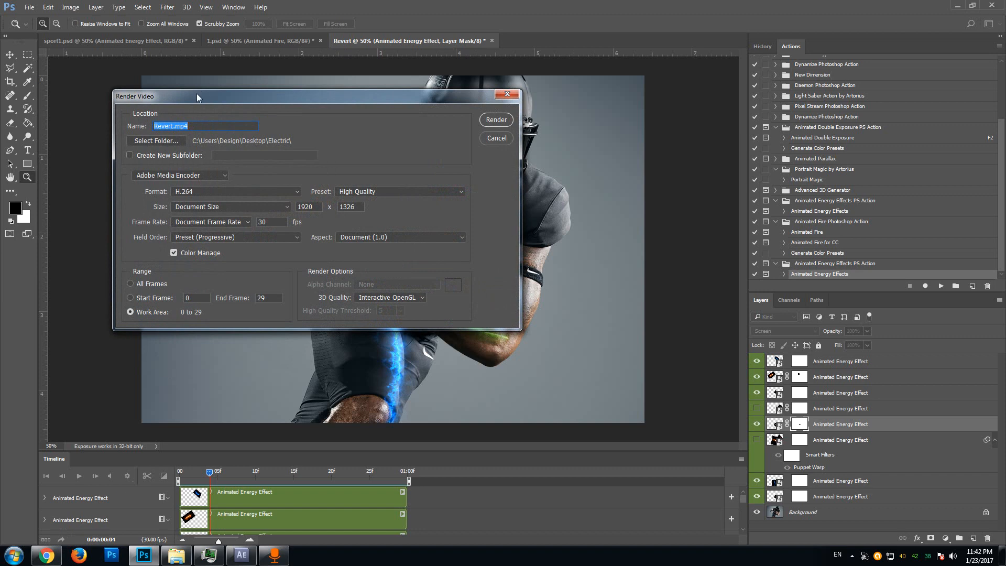
pyautogui.moveTo(201, 99); pyautogui.dragTo(372, 96)
pyautogui.click(364, 127)
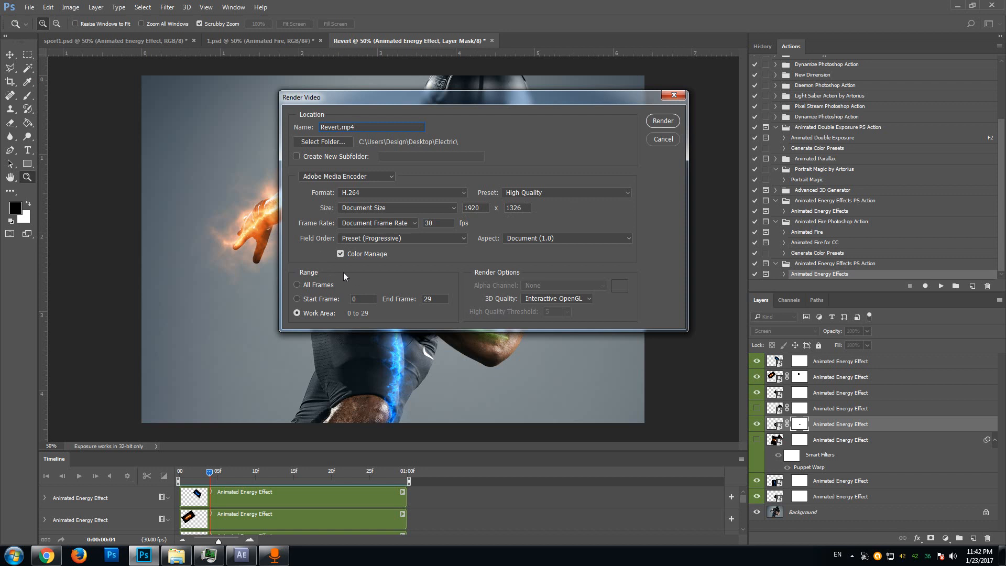
pyautogui.click(356, 176)
pyautogui.click(357, 175)
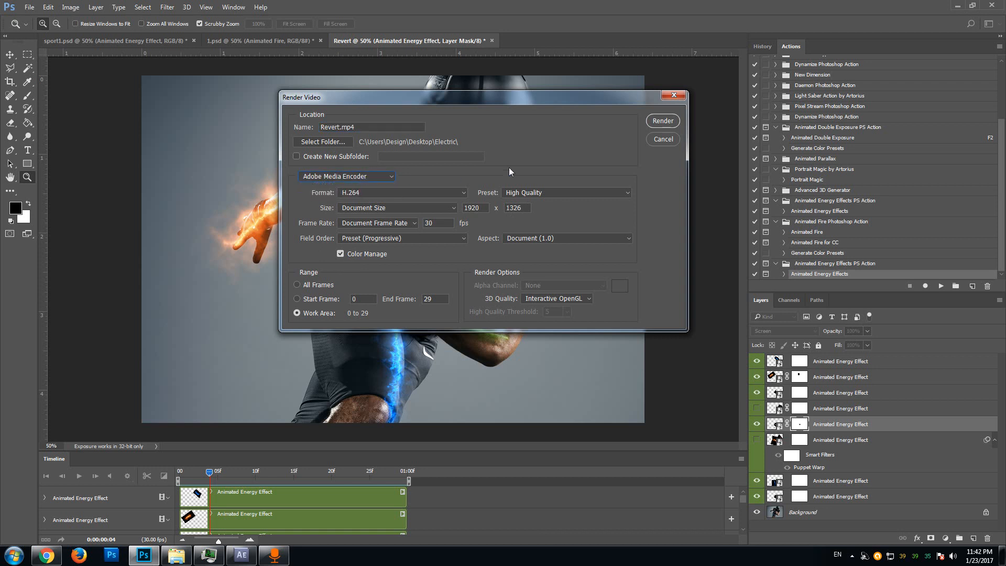
pyautogui.click(377, 177)
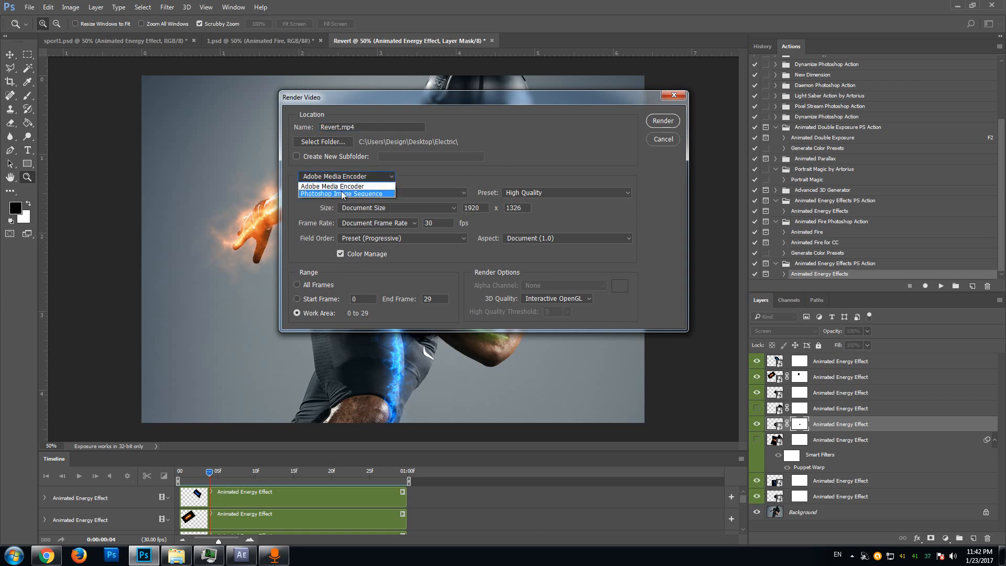
pyautogui.click(369, 179)
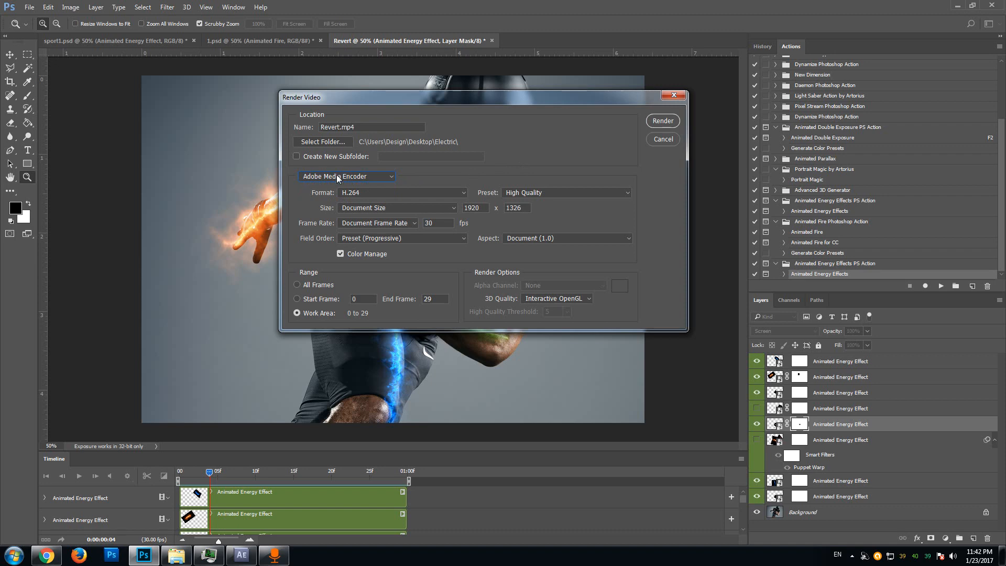
pyautogui.click(664, 139)
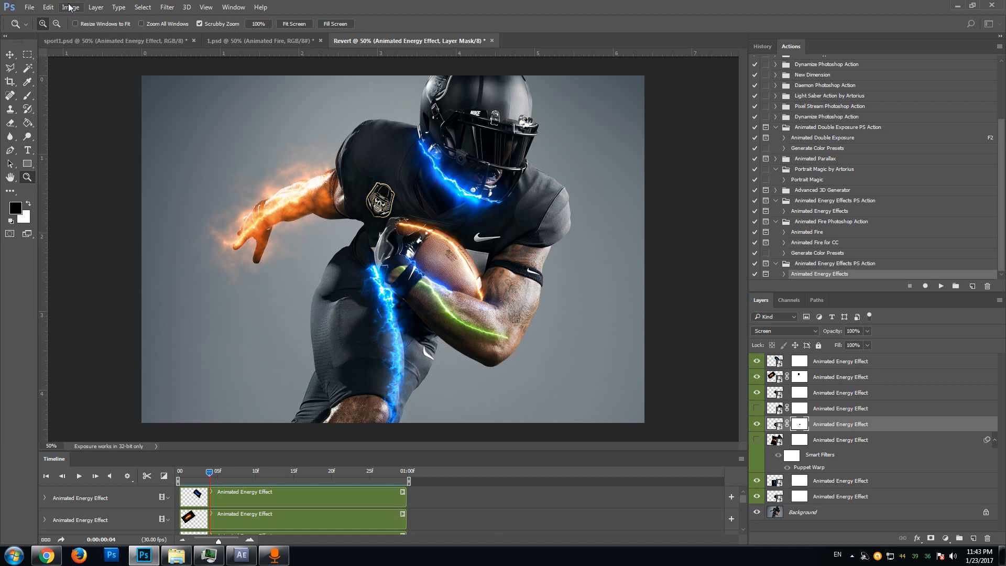
# Step: Make a full-height rectangular selection around the player and crop the image to it, about 1432 by 1326 px
pyautogui.click(28, 54)
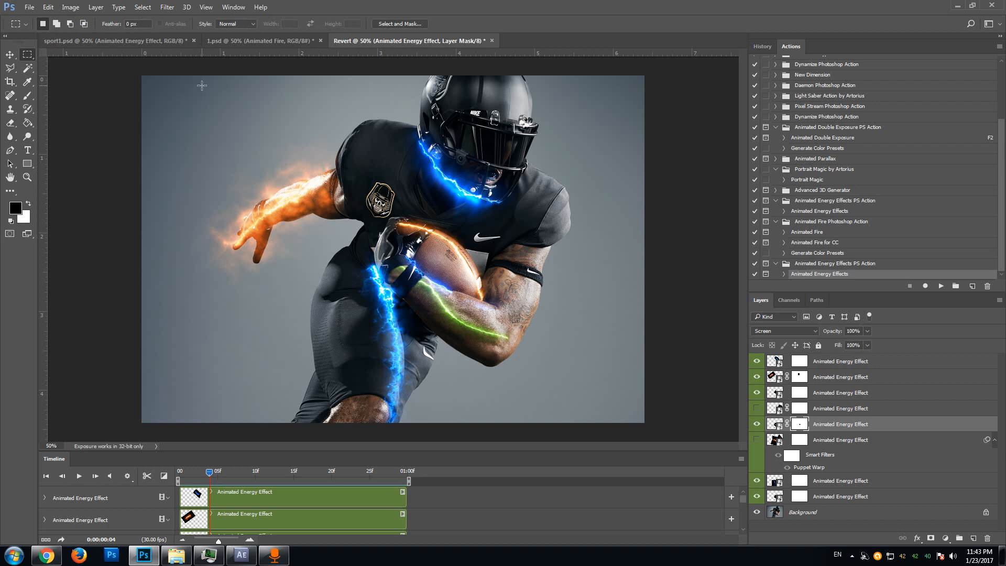
pyautogui.moveTo(201, 75); pyautogui.dragTo(578, 462)
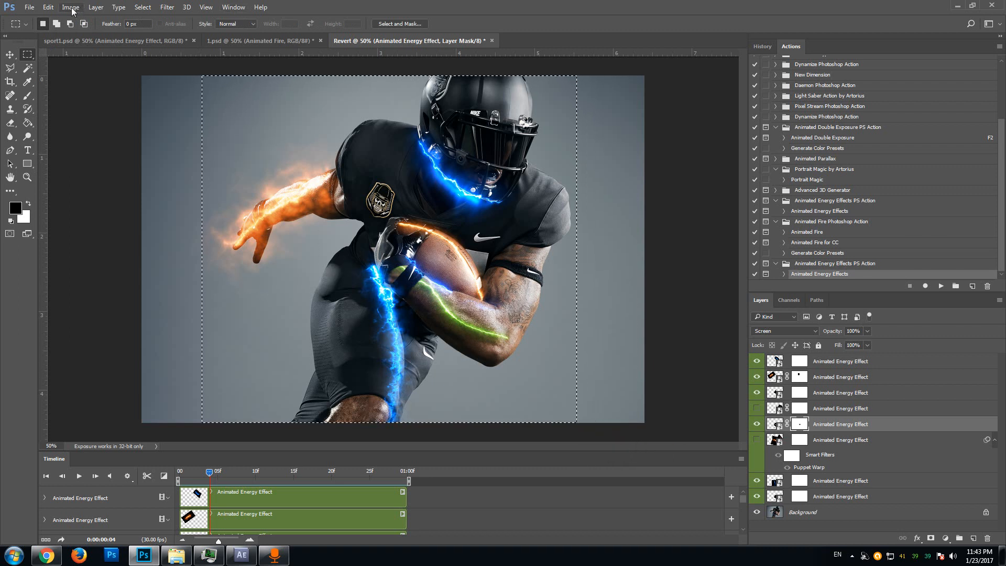
pyautogui.click(71, 8)
pyautogui.click(71, 111)
# Step: Resize the cropped image to a width of 500 px with the proportions linked
pyautogui.click(70, 8)
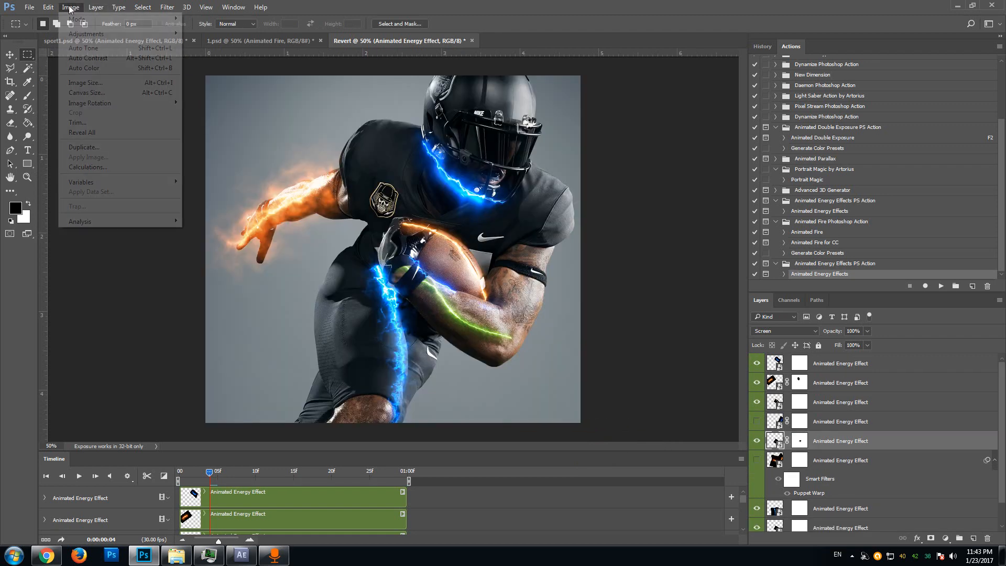
pyautogui.click(100, 82)
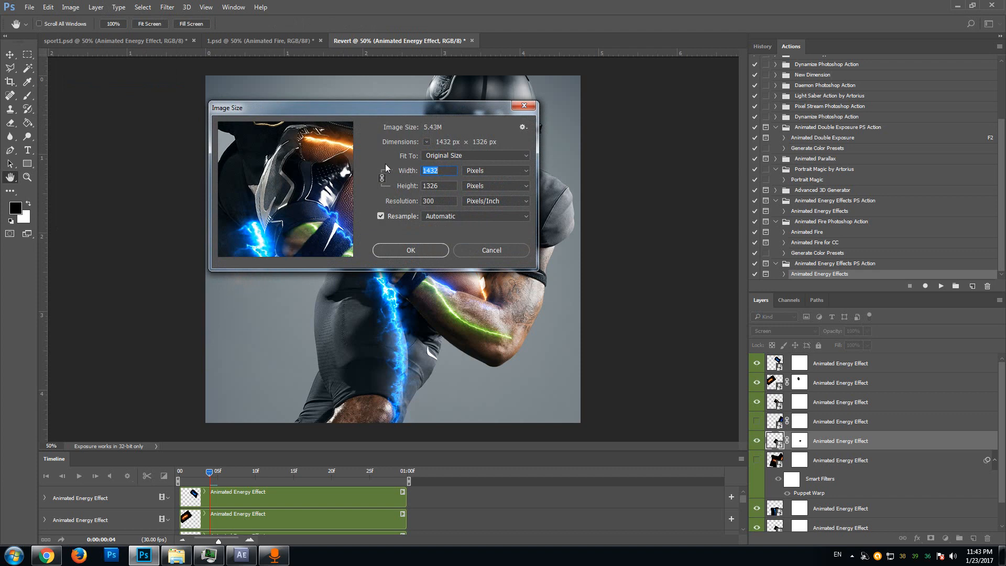
pyautogui.write('500')
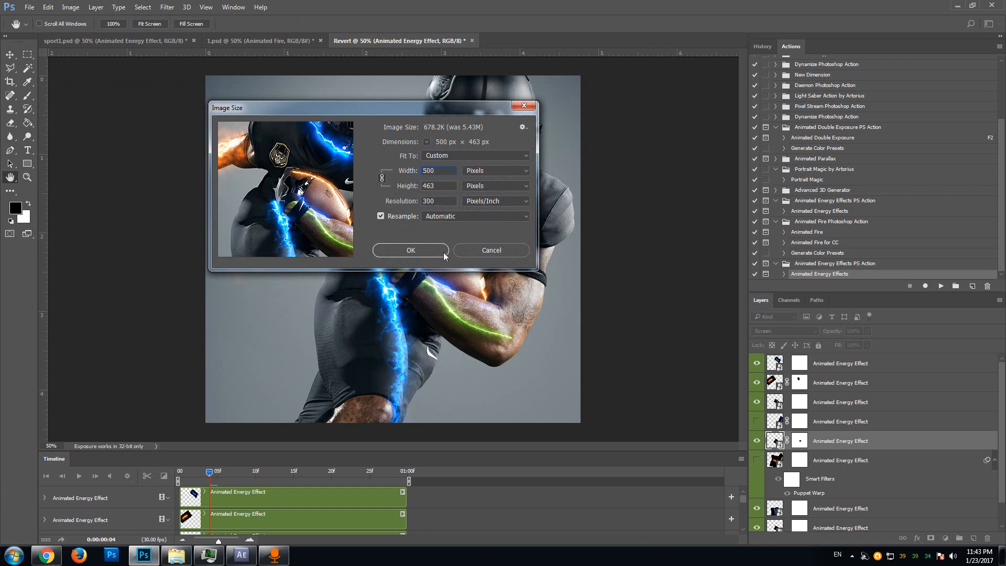
pyautogui.click(411, 251)
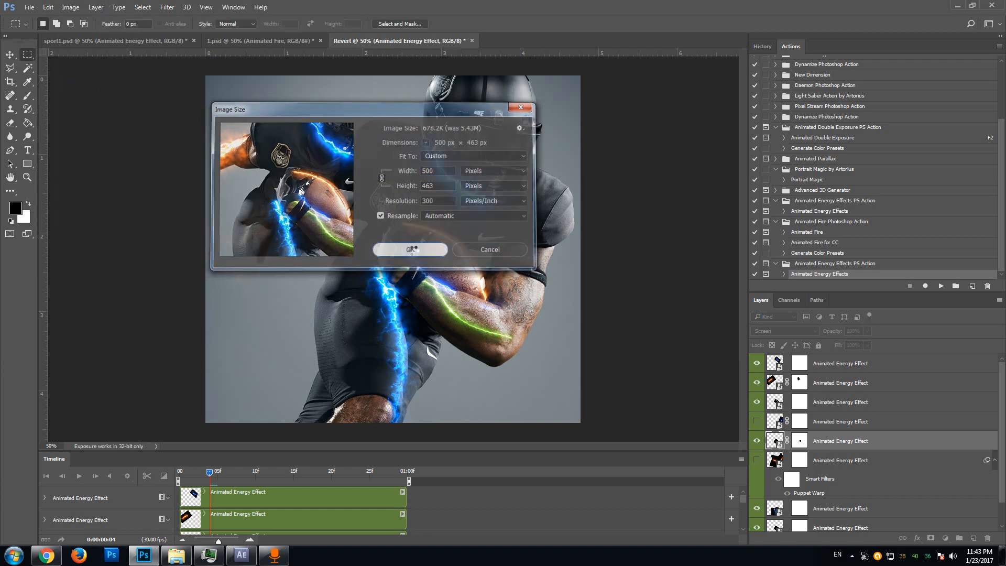
pyautogui.press('m')
pyautogui.click(26, 177)
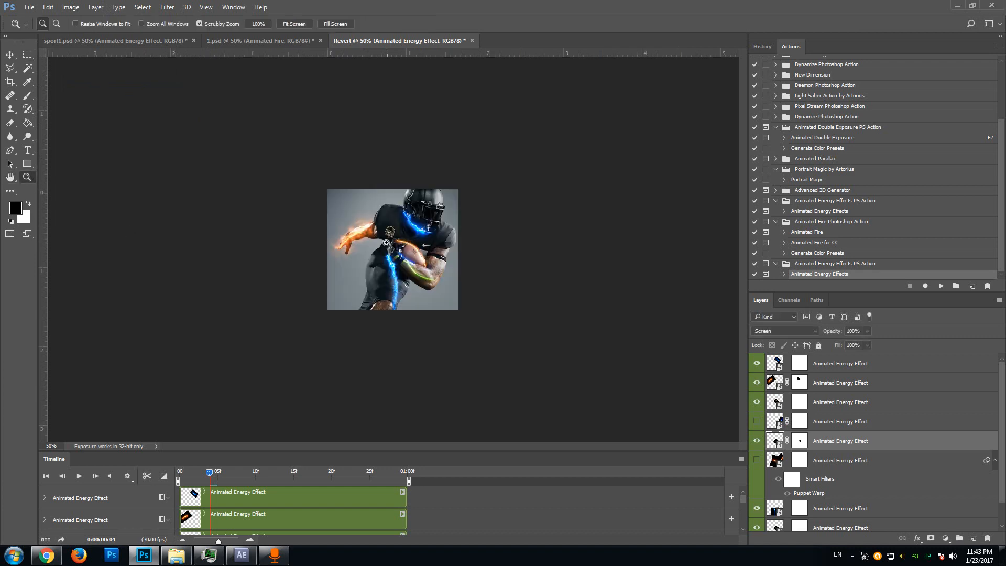
# Step: Preview the resized player animation at 100% by scrubbing through the timeline to about frame 13
pyautogui.click(386, 242)
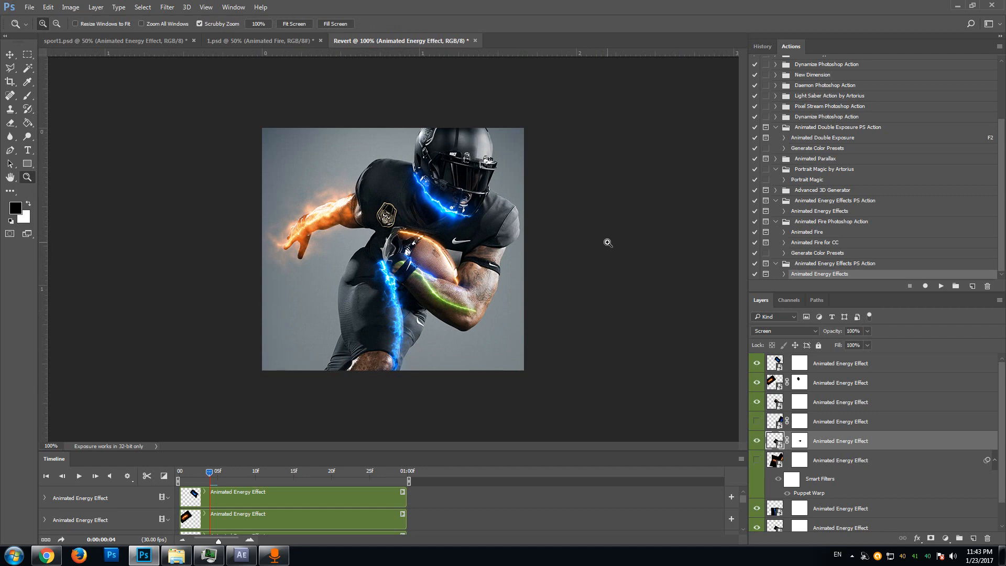
pyautogui.click(187, 472)
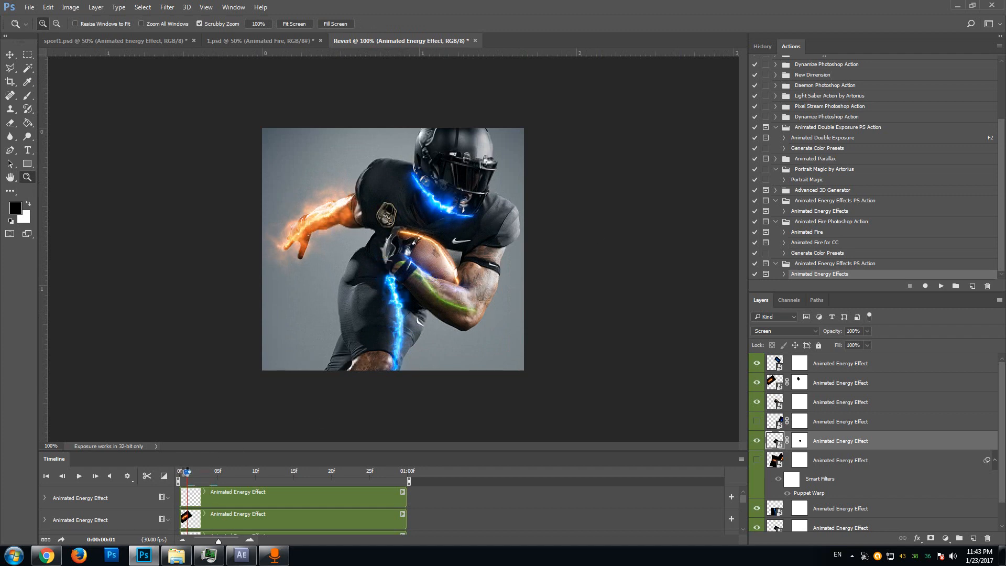
pyautogui.moveTo(187, 472); pyautogui.dragTo(278, 472)
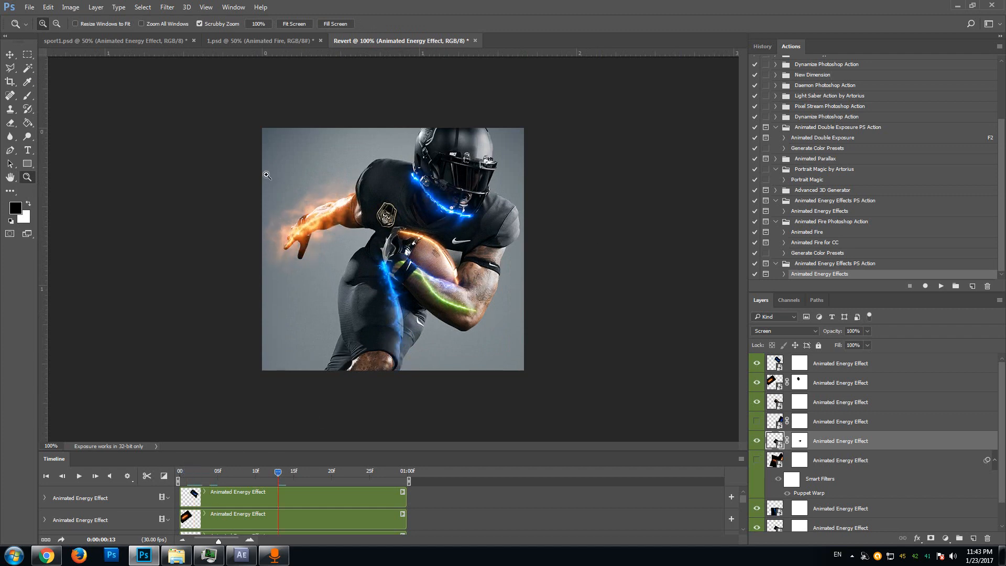
# Step: Start a Save for Web (Legacy) export of the animation and choose GIF as the file format
pyautogui.click(30, 7)
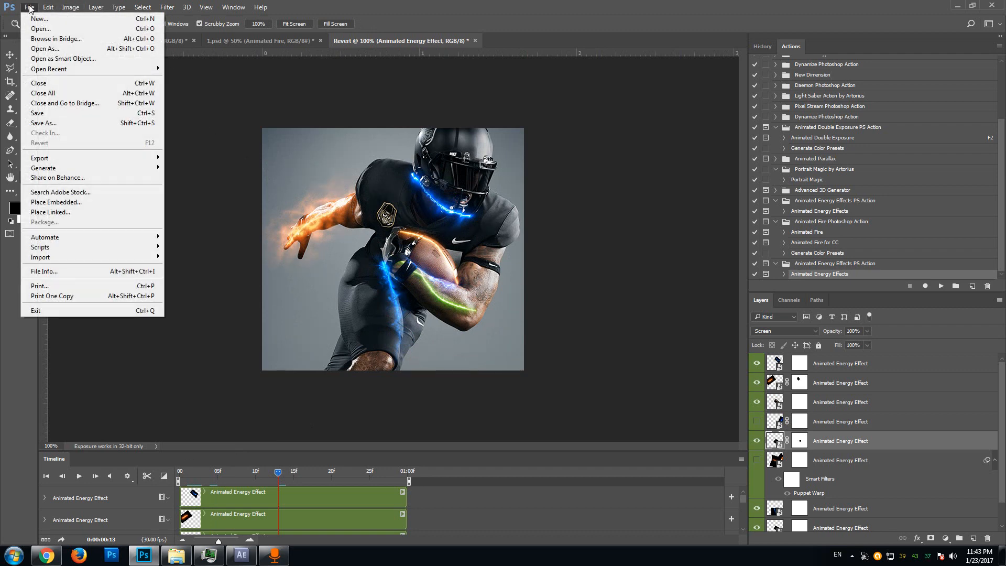
pyautogui.click(30, 7)
pyautogui.click(29, 7)
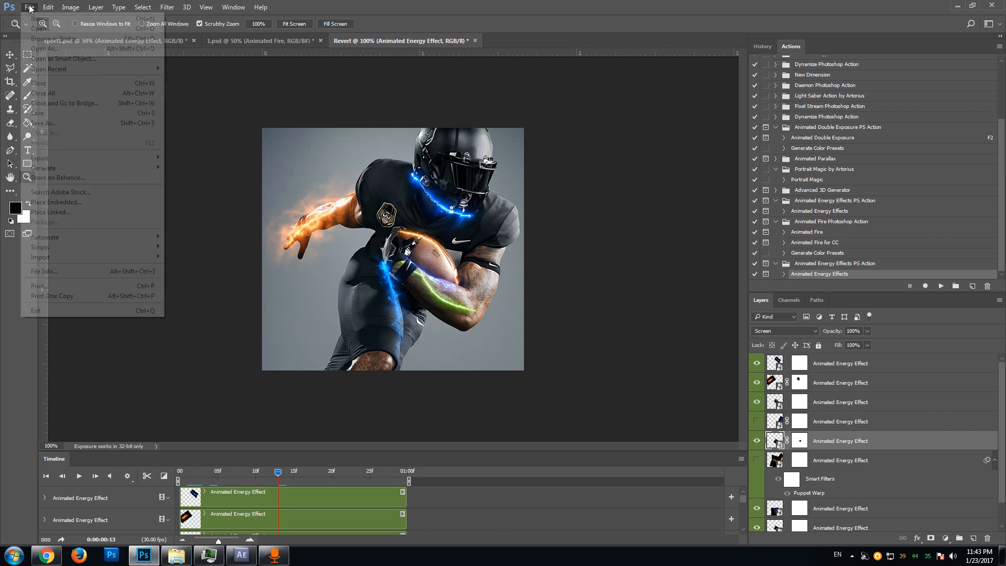
pyautogui.moveTo(83, 155)
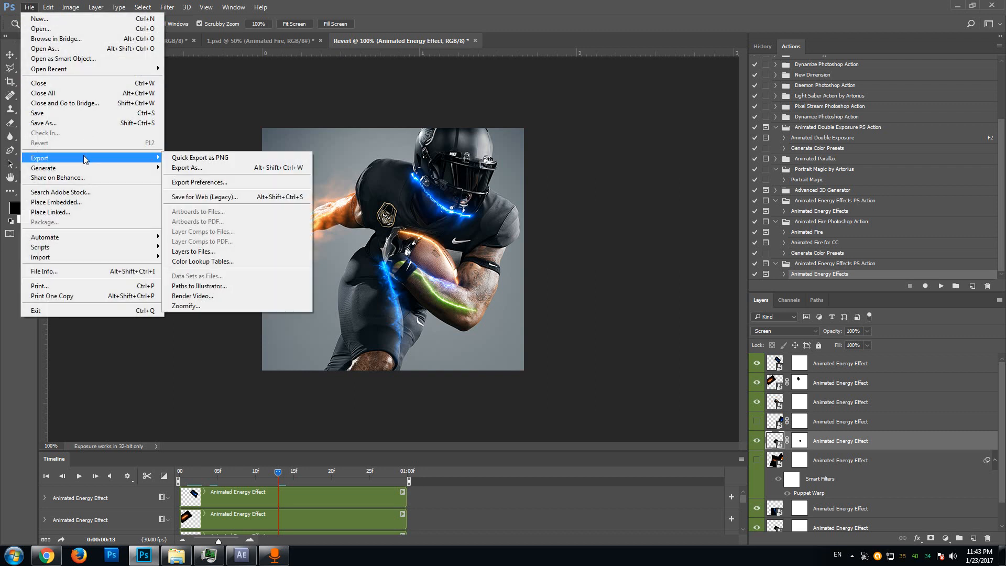
pyautogui.click(239, 198)
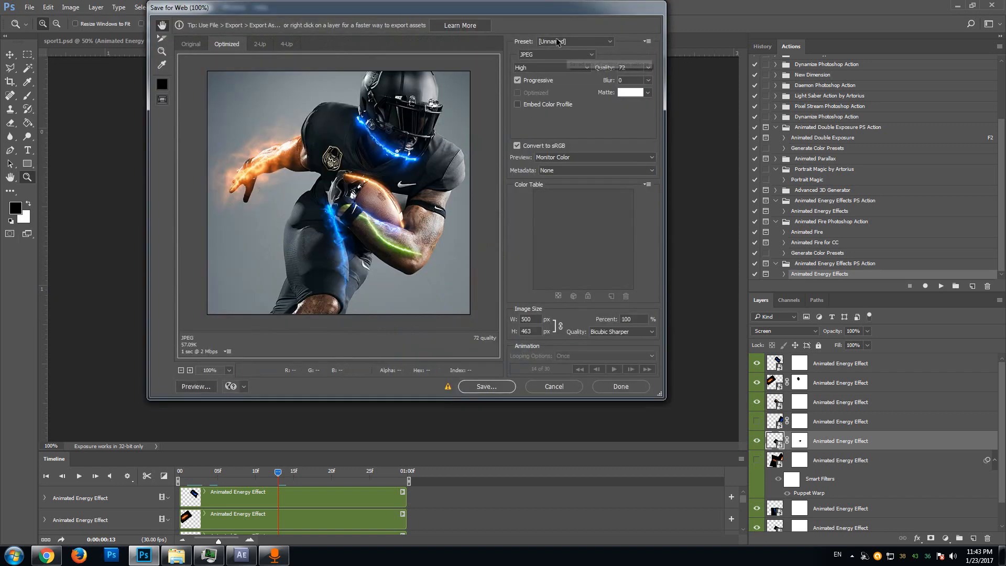
pyautogui.click(531, 55)
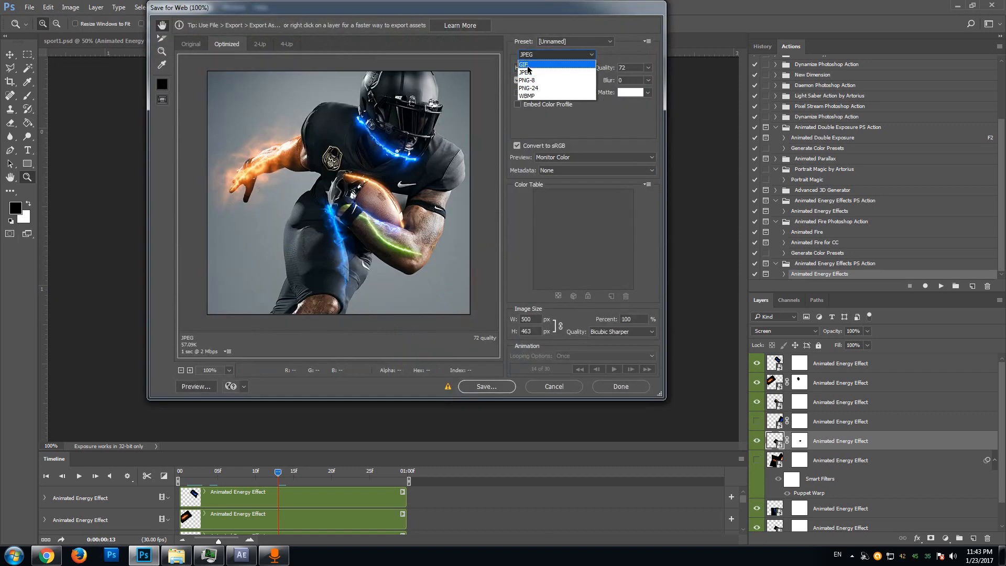
pyautogui.click(529, 65)
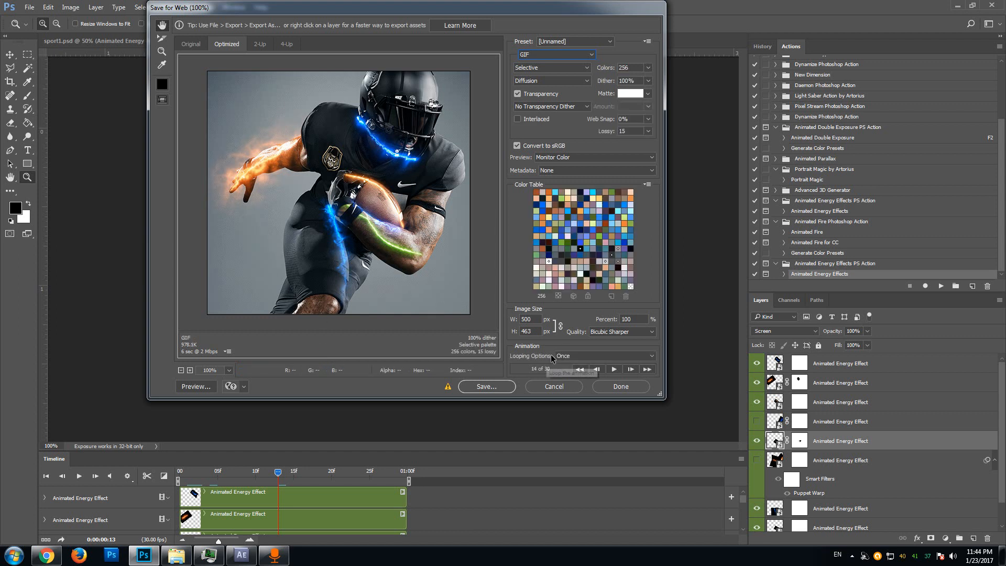
# Step: Set the GIF looping to Forever, preview its playback, and keep the export settings without saving a file
pyautogui.click(580, 358)
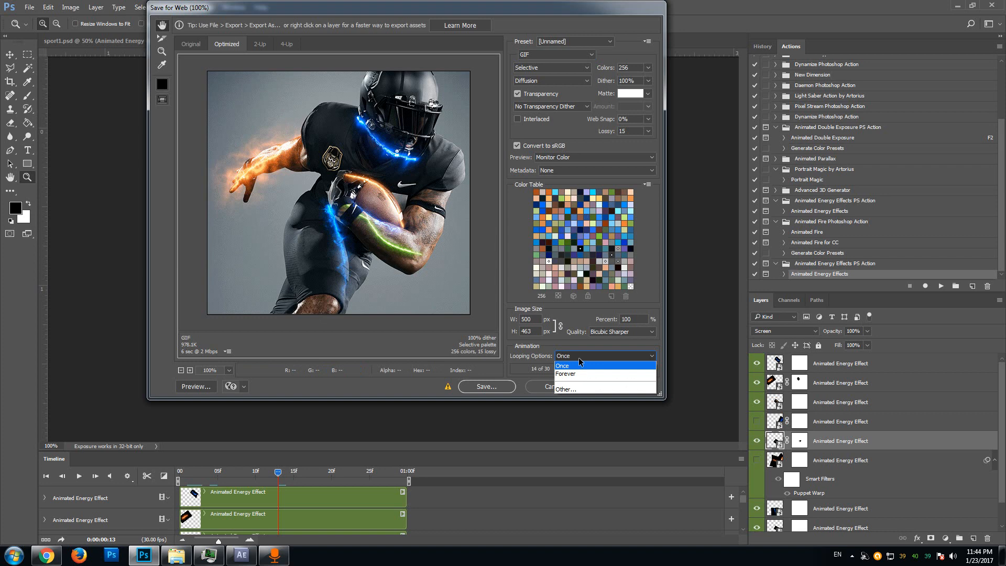
pyautogui.click(579, 375)
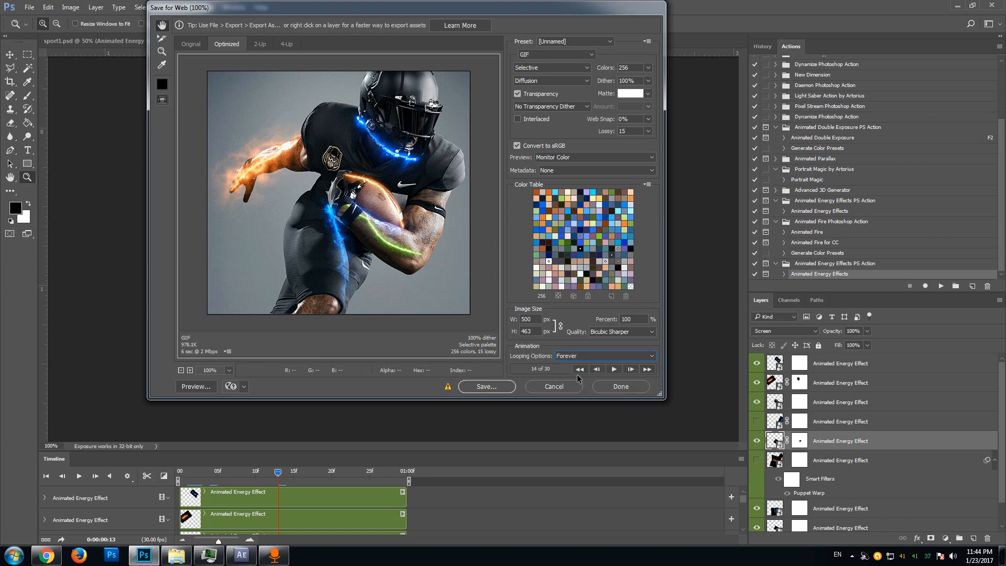
pyautogui.click(617, 370)
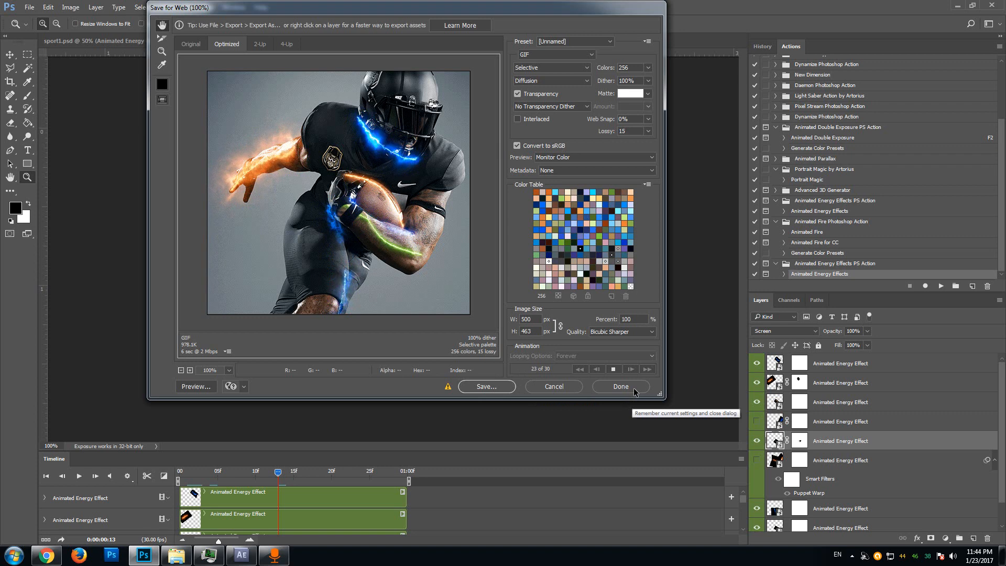
pyautogui.click(613, 369)
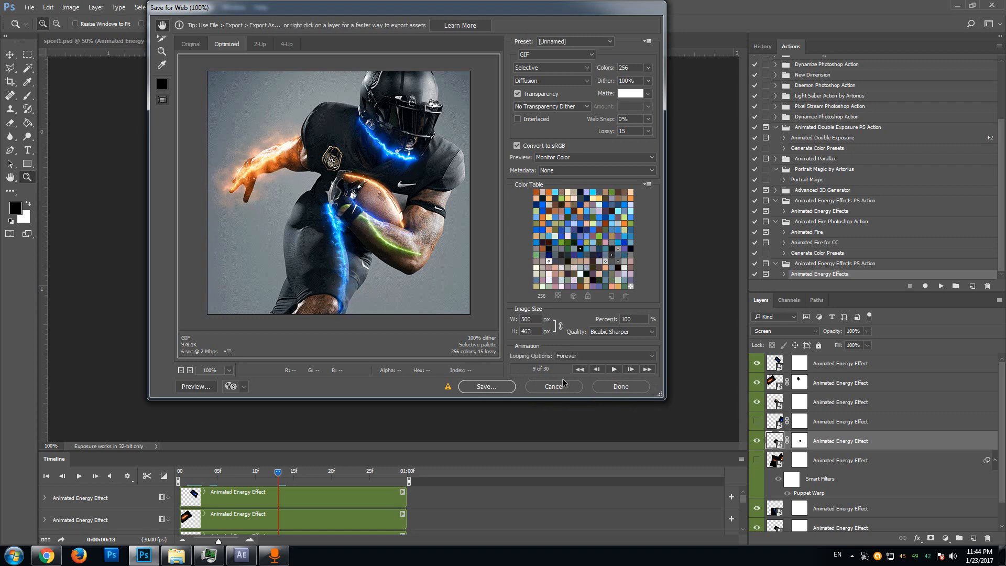
pyautogui.click(624, 392)
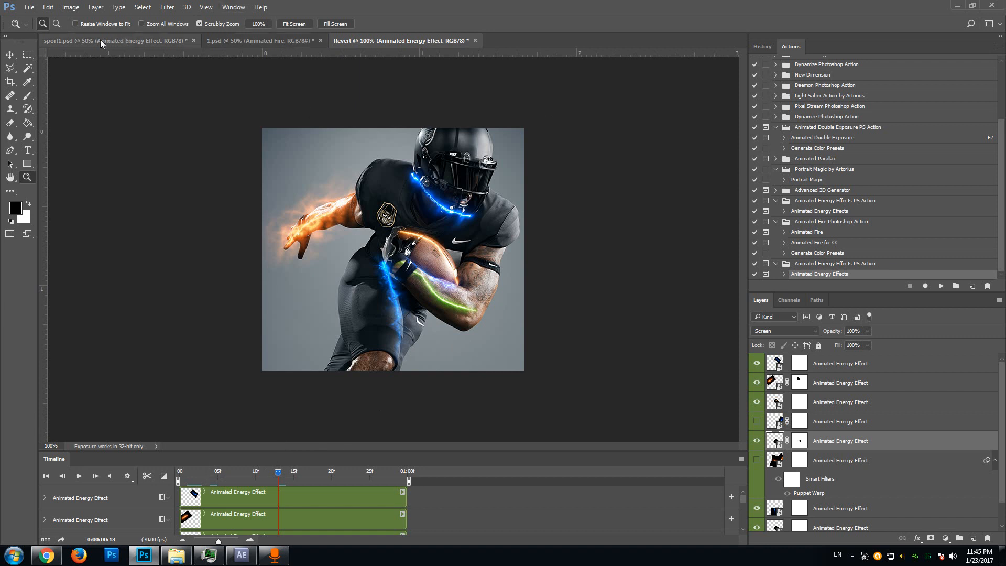
# Step: Switch to the 1.psd document and play its fire animation on the whole image at 50% zoom
pyautogui.click(248, 43)
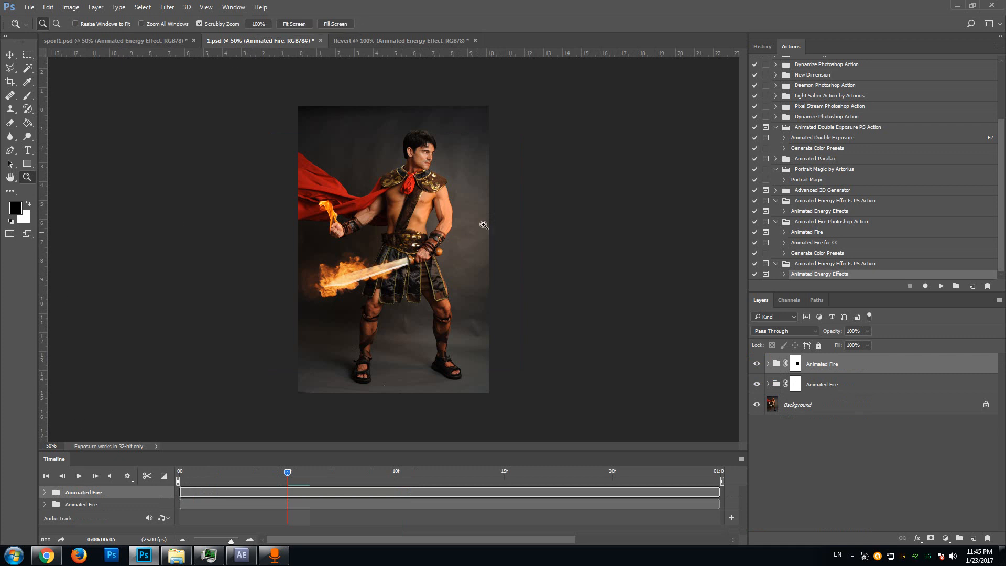
pyautogui.click(392, 245)
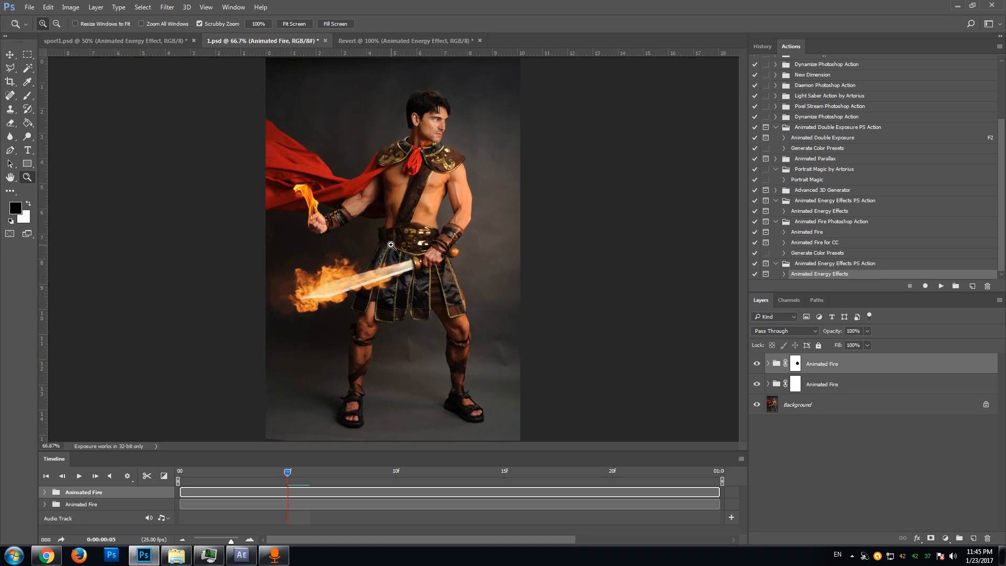
pyautogui.click(391, 245)
pyautogui.scroll(1, 384, 249)
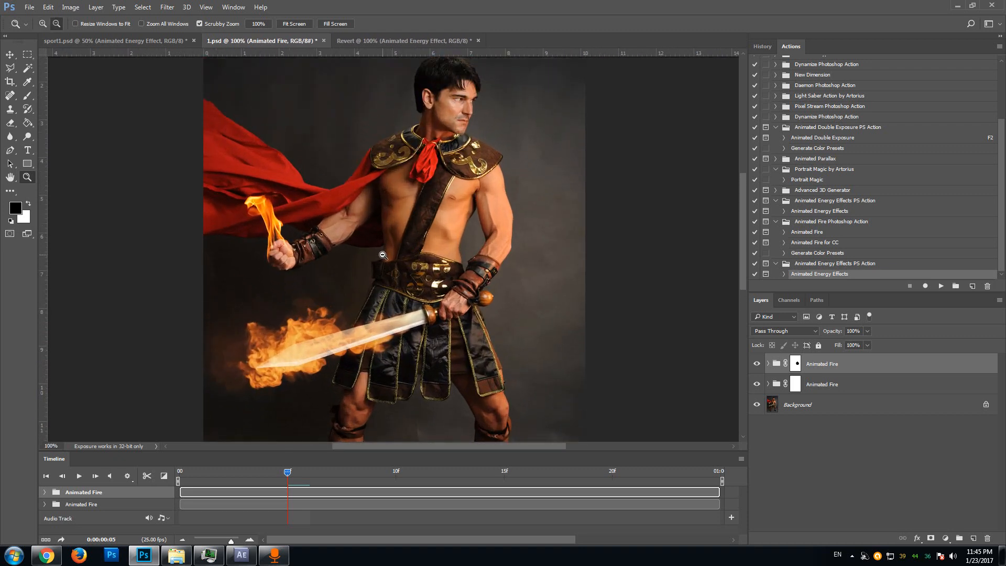
pyautogui.keyDown('alt'); pyautogui.click(383, 254); pyautogui.keyUp('alt')
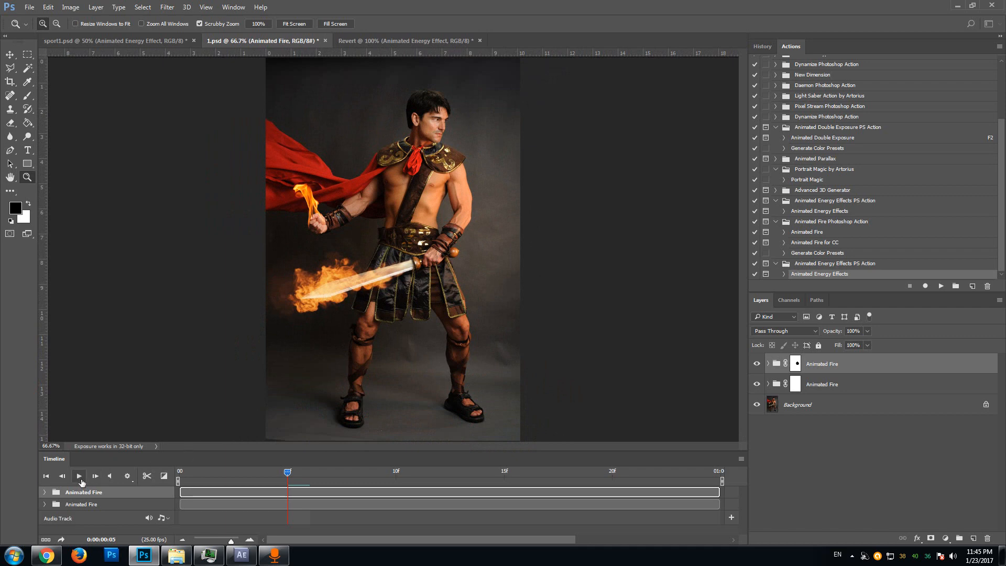
pyautogui.hotkey('ctrl', '-')
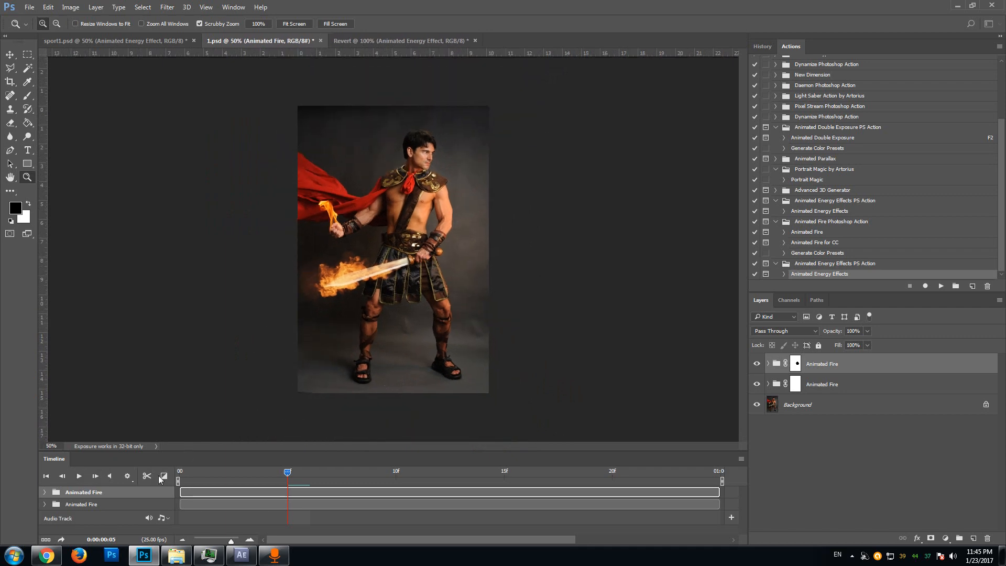
pyautogui.click(79, 476)
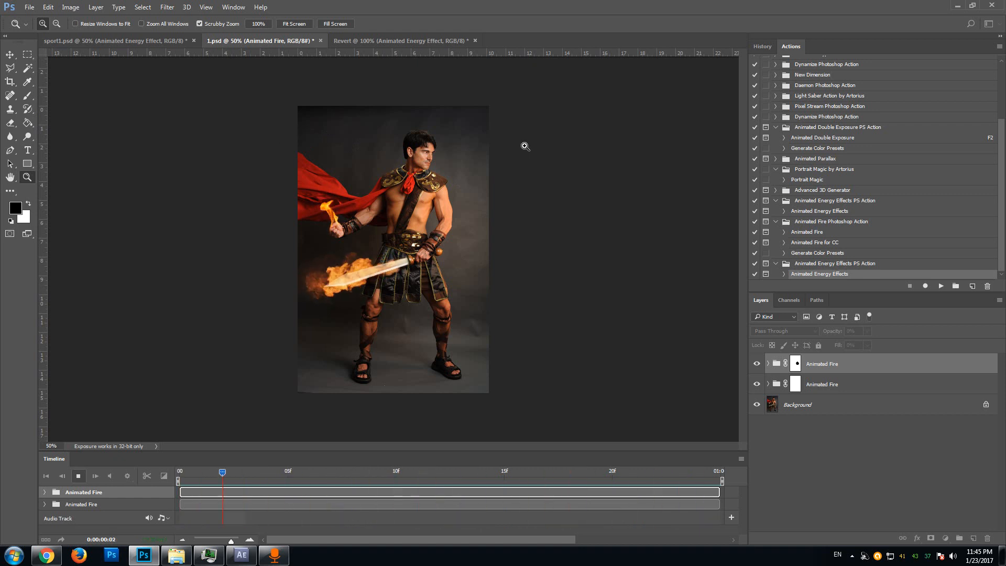
pyautogui.press('space')
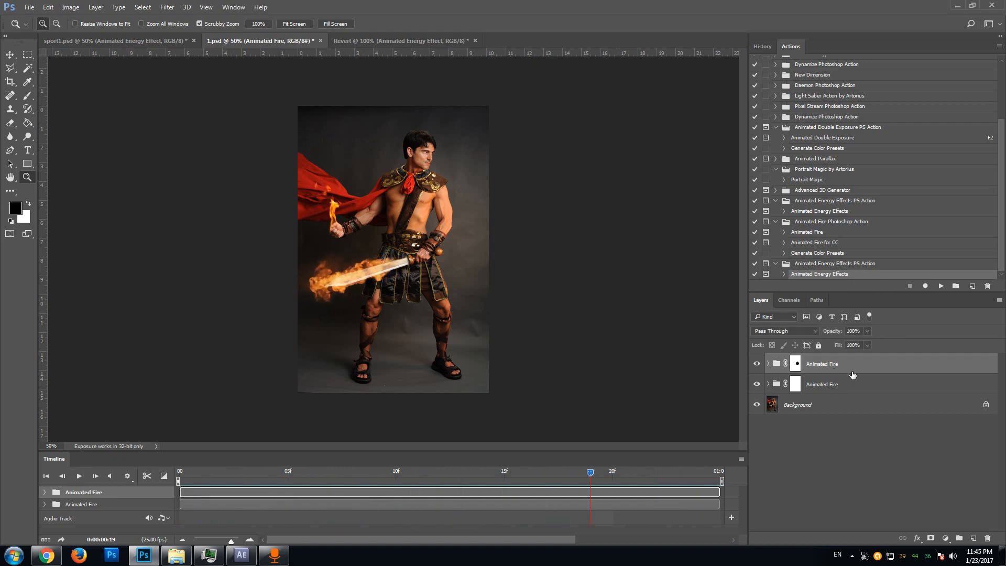
# Step: Examine the upper Animated Fire group's light effect, adjustment and Fire12__00000 layers, switching the fire layer's visibility off and on
pyautogui.click(813, 387)
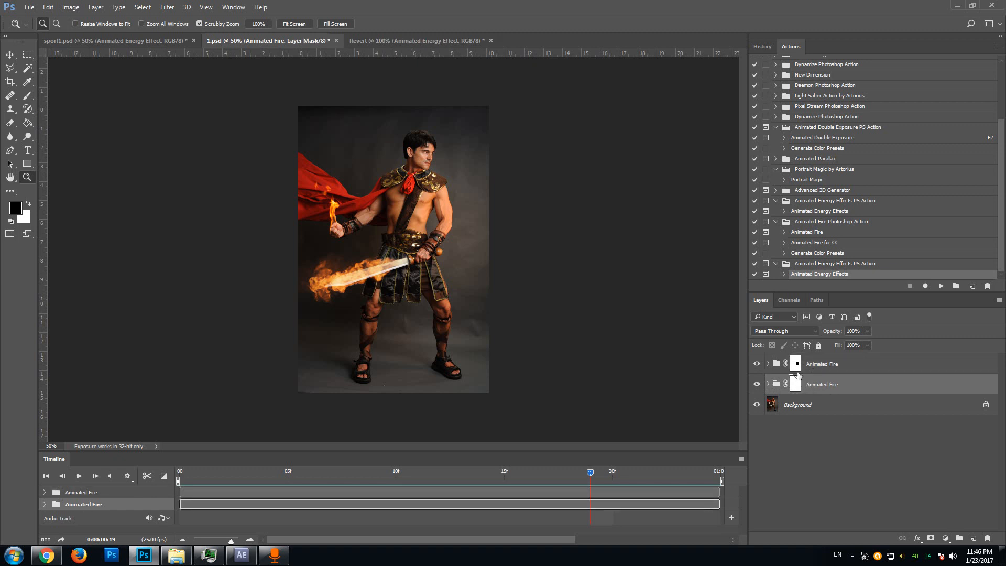
pyautogui.click(821, 373)
pyautogui.click(768, 364)
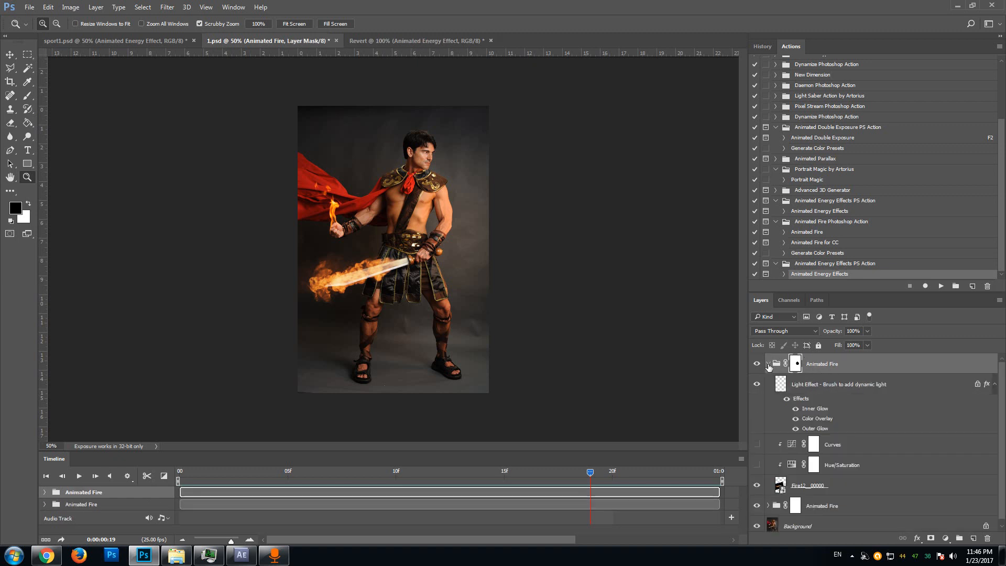
pyautogui.scroll(-1, 844, 410)
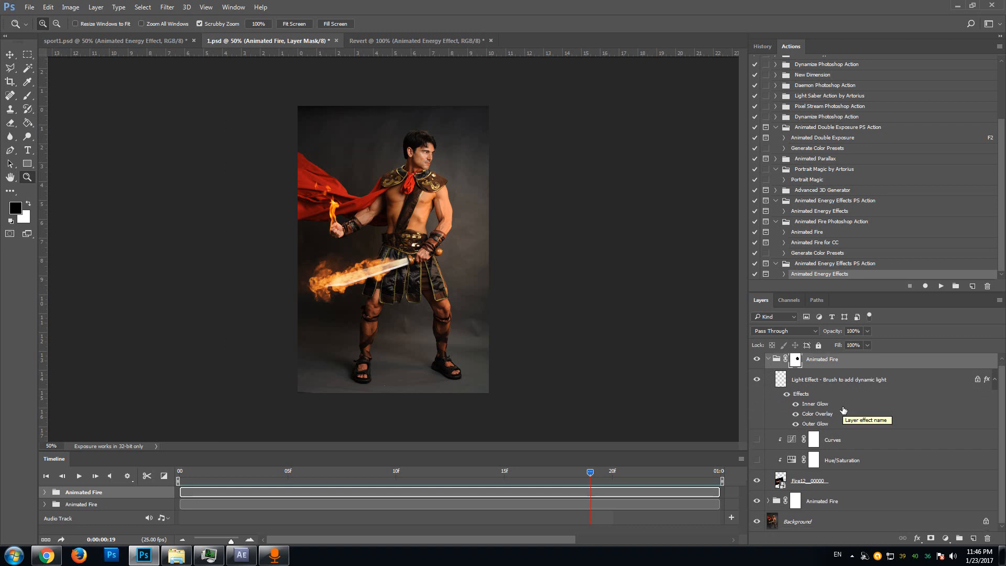
pyautogui.click(843, 483)
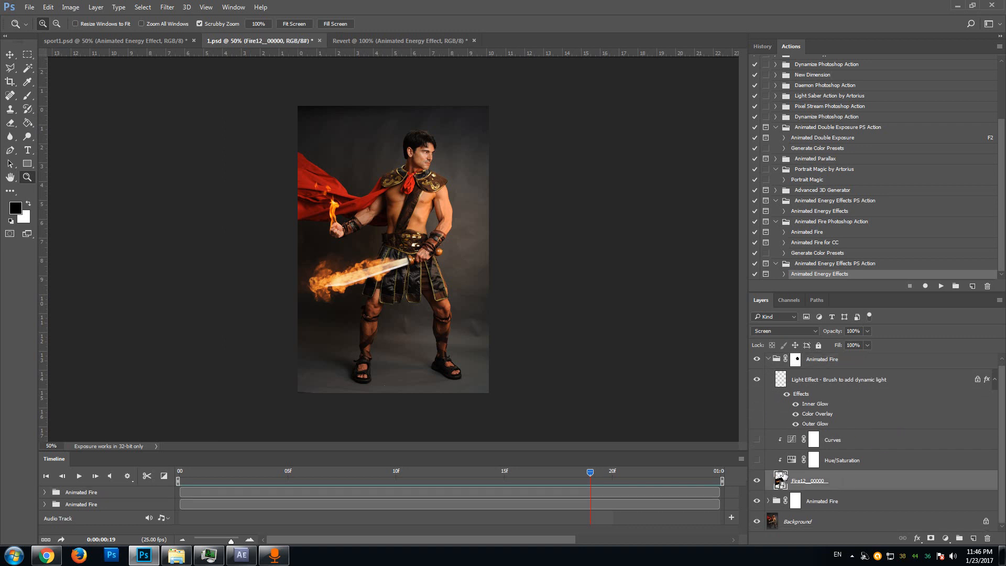
pyautogui.click(855, 391)
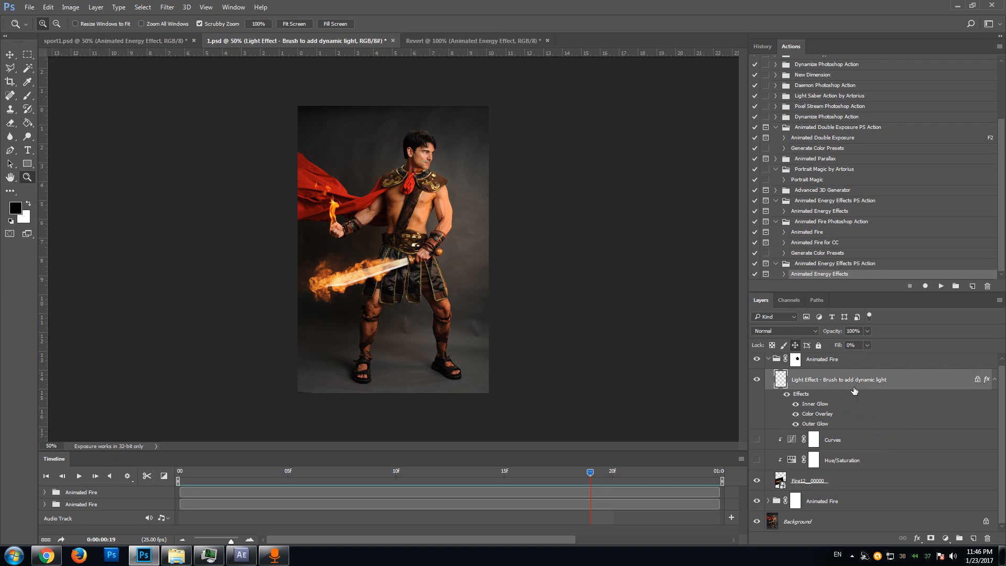
pyautogui.scroll(1, 783, 397)
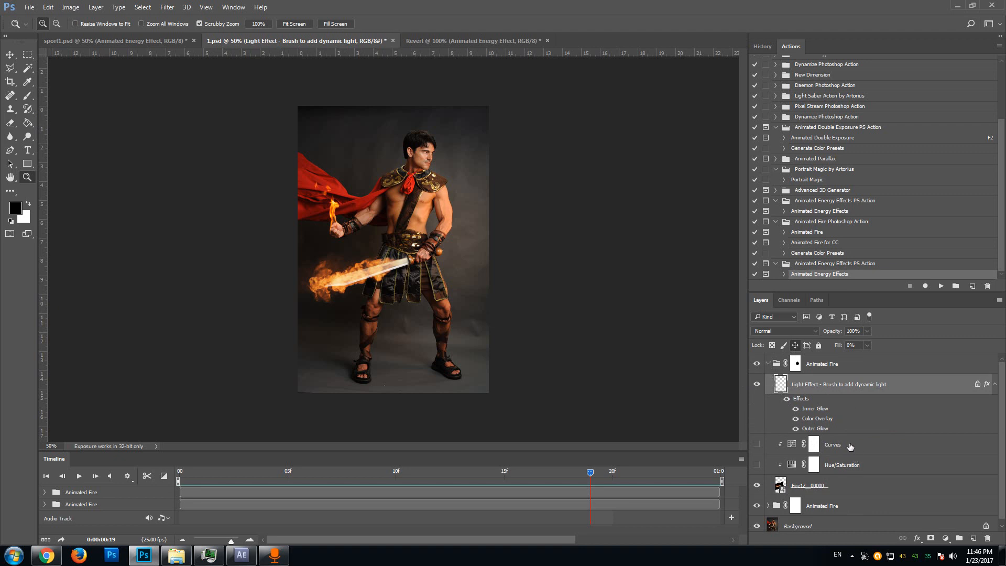
pyautogui.scroll(-1, 834, 427)
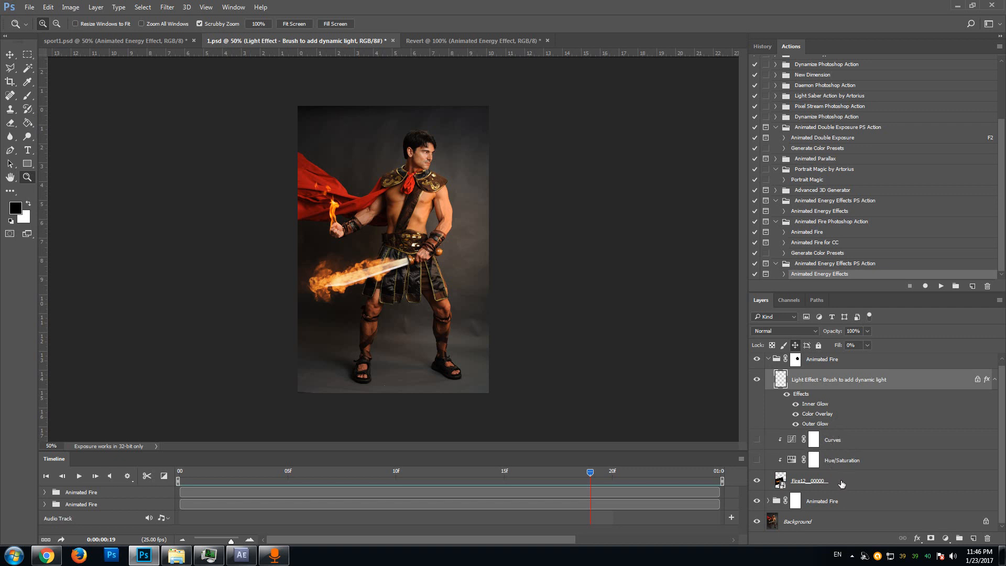
pyautogui.click(757, 481)
pyautogui.click(757, 481)
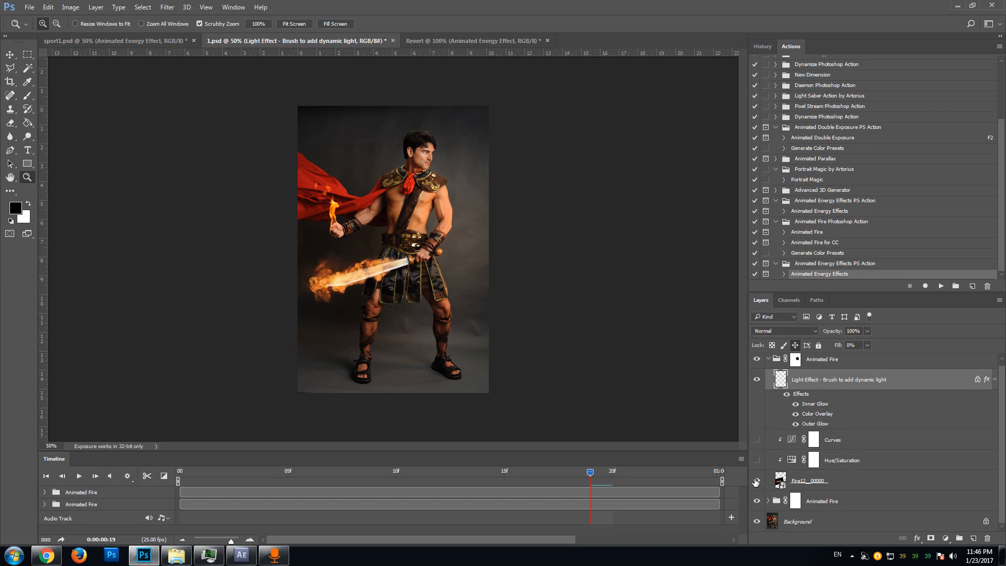
pyautogui.click(769, 359)
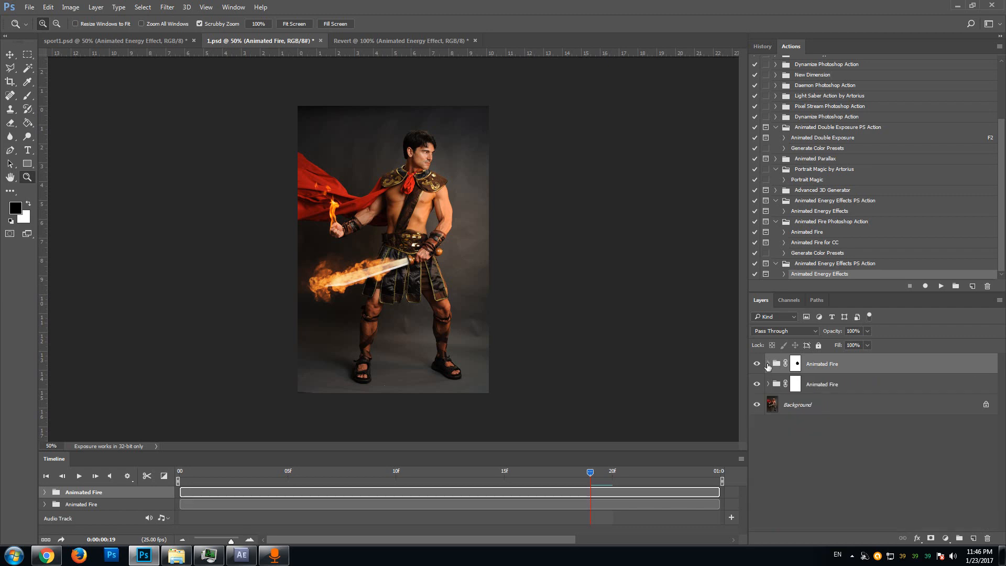
# Step: Deselect the layers, dismiss the Windows color scheme message, and run the Animated Energy Effects action on 1.psd
pyautogui.click(882, 484)
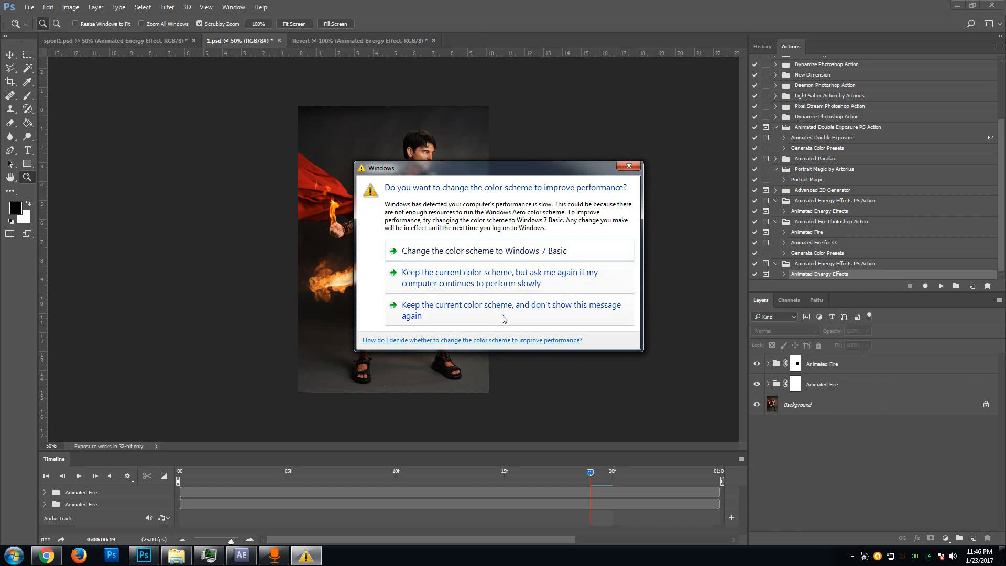
pyautogui.click(629, 166)
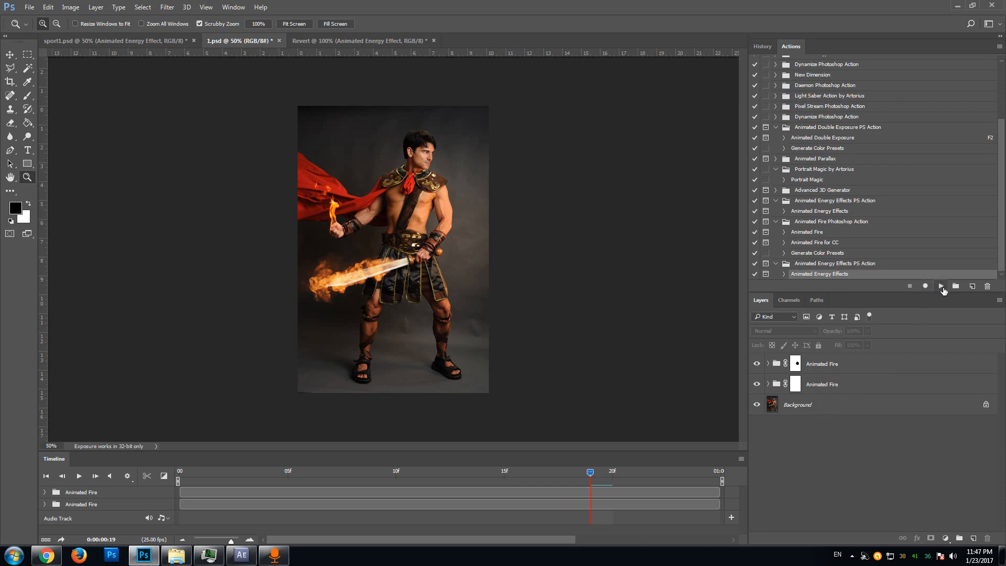
pyautogui.click(942, 287)
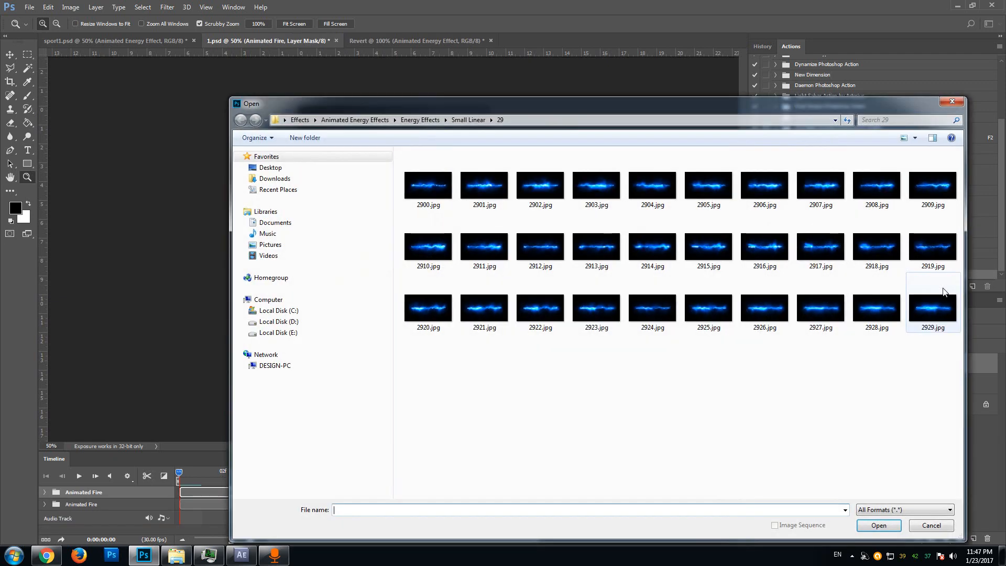
# Step: Compare the energy image sequences in the Small Linear folders 28, 27 and 26
pyautogui.click(479, 120)
pyautogui.doubleClick(420, 466)
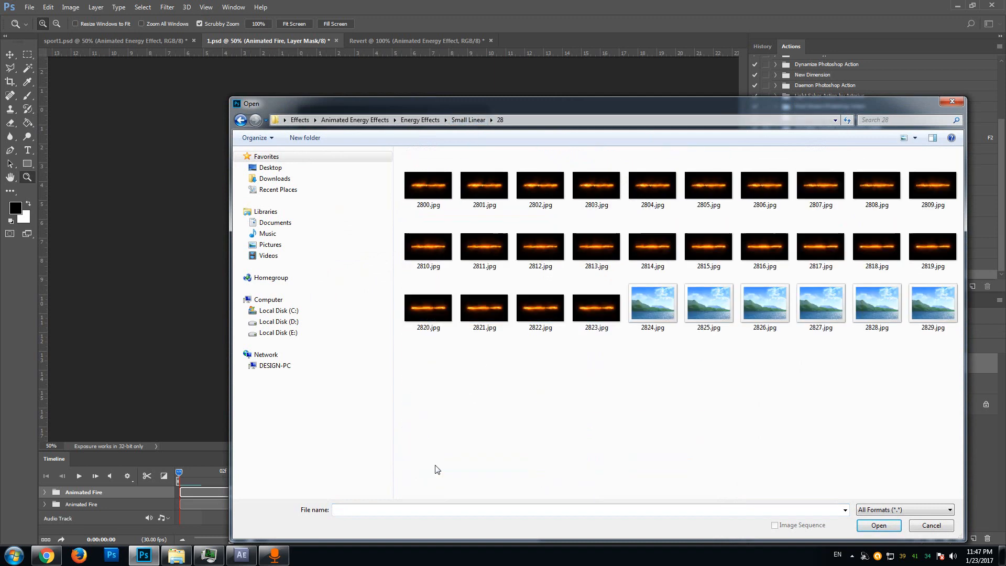
pyautogui.click(468, 120)
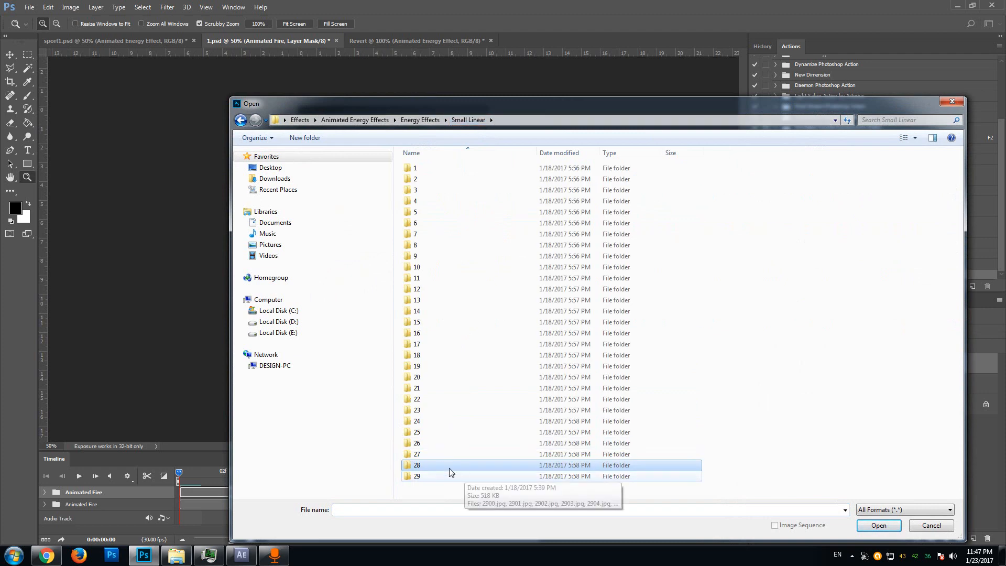
pyautogui.doubleClick(438, 455)
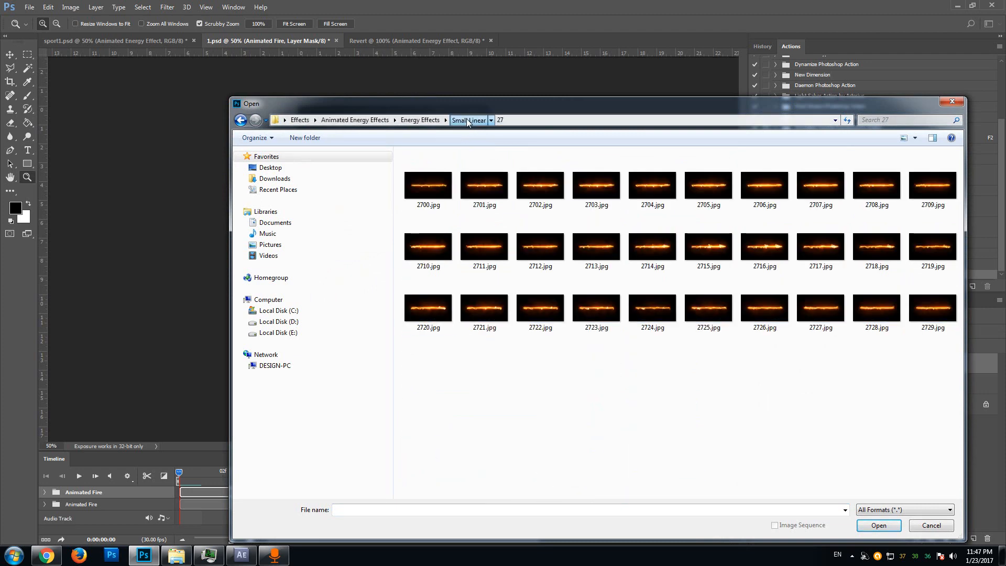
pyautogui.click(468, 120)
pyautogui.doubleClick(423, 446)
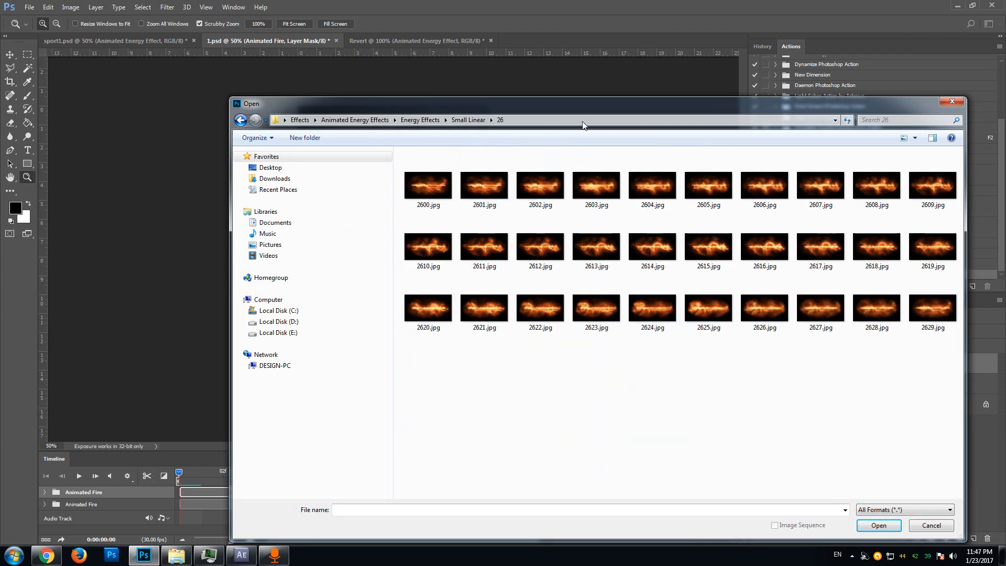
# Step: Load the image sequence starting with 2500.jpg from Small Linear folder 25 as the animated energy effect
pyautogui.click(468, 120)
pyautogui.doubleClick(423, 433)
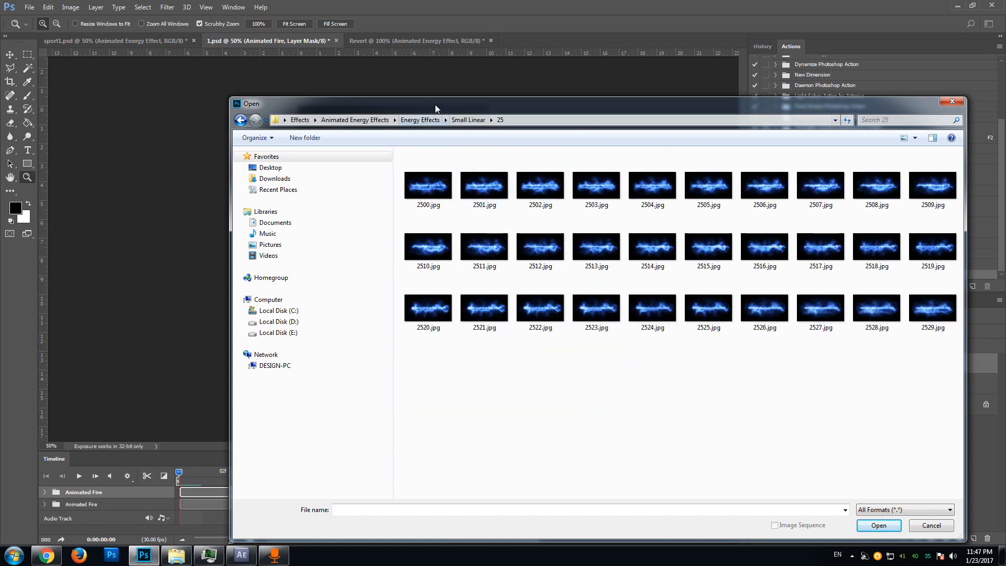
pyautogui.moveTo(435, 105); pyautogui.dragTo(457, 88)
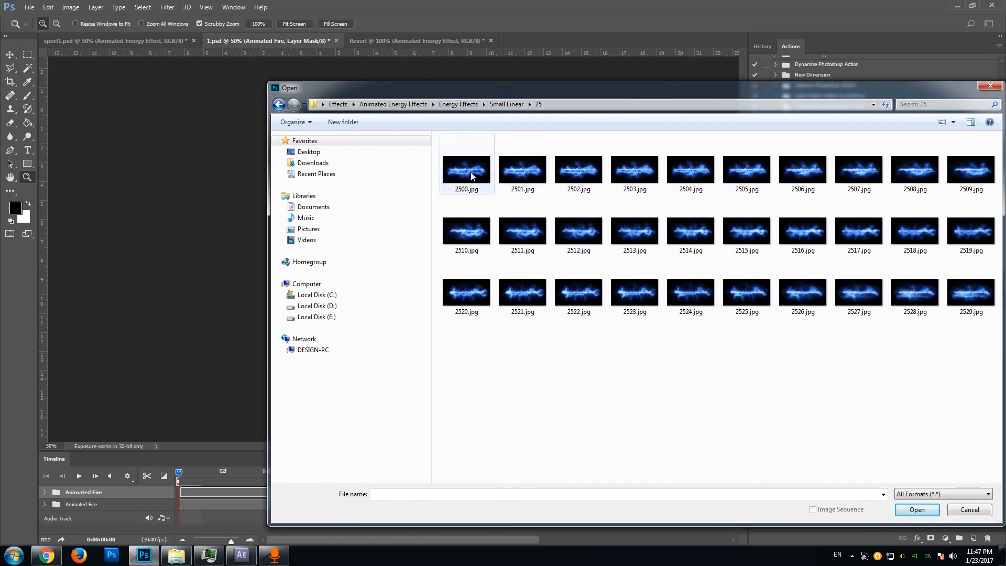
pyautogui.click(478, 183)
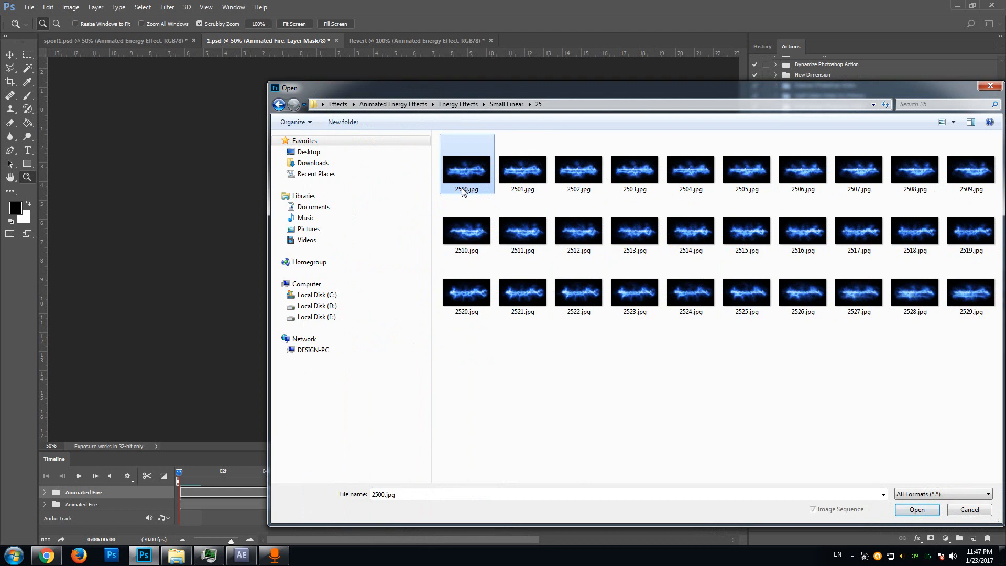
pyautogui.click(917, 509)
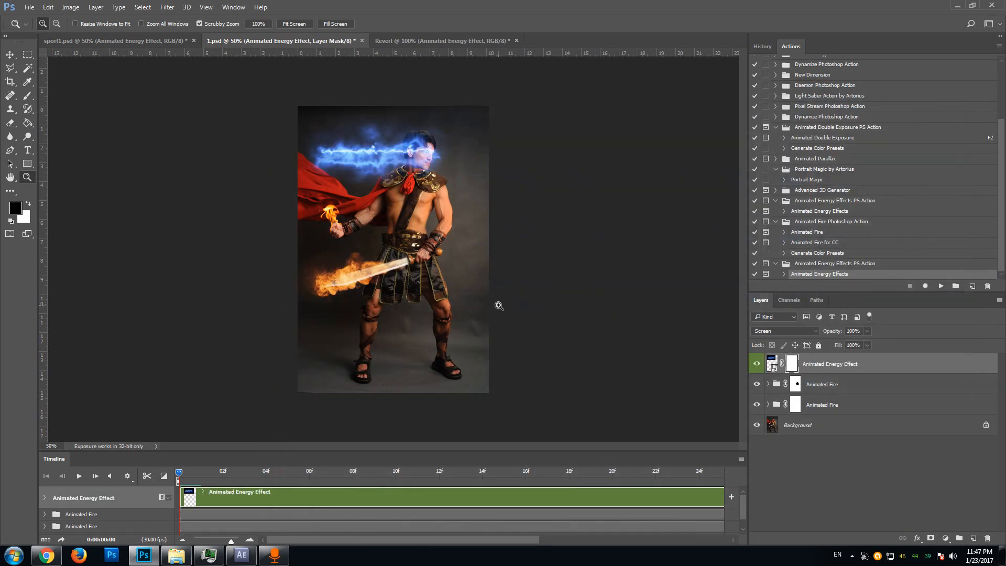
# Step: Move the blue energy effect from the warrior's head down onto his sword
pyautogui.click(10, 55)
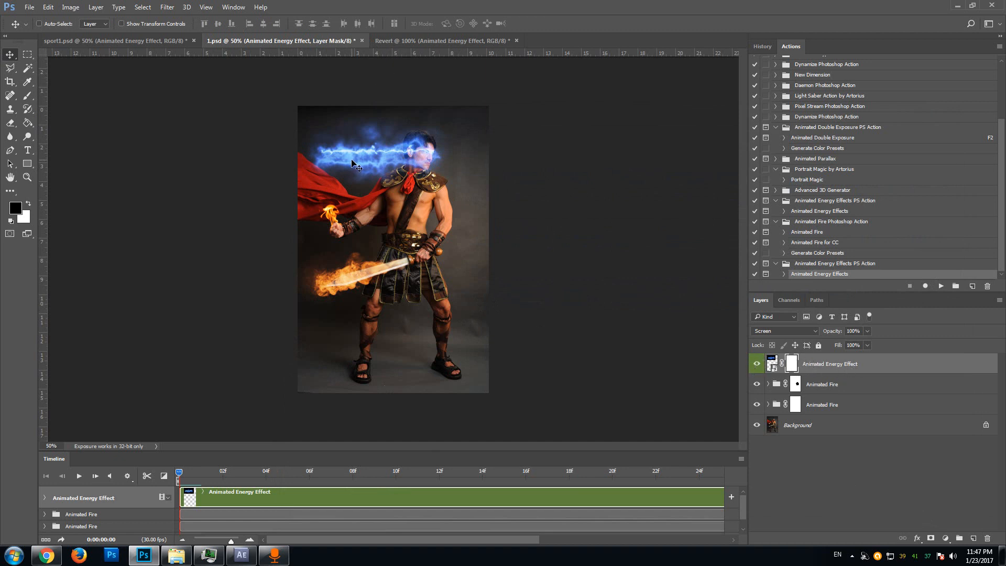
pyautogui.moveTo(355, 166); pyautogui.dragTo(362, 288)
pyautogui.click(26, 177)
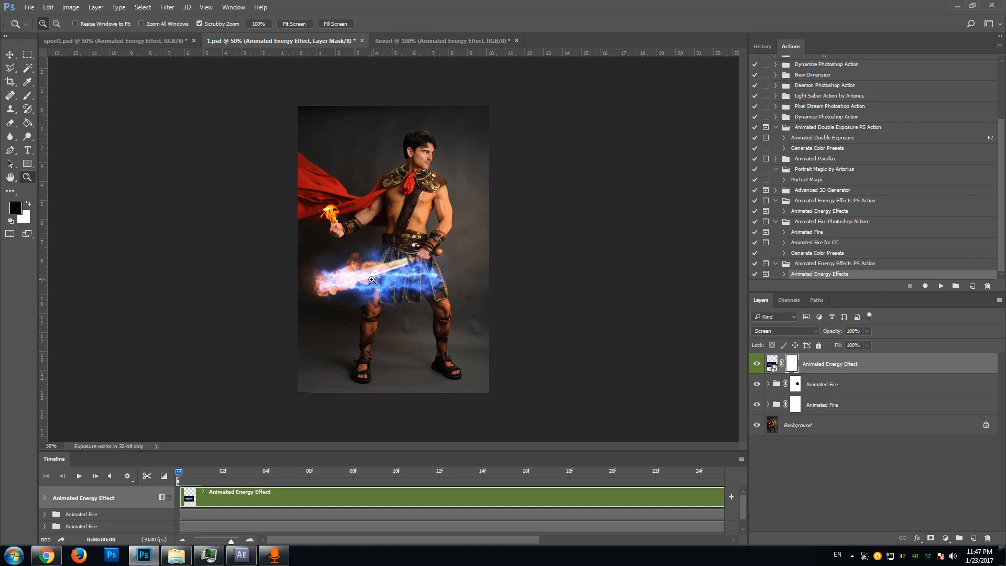
pyautogui.click(378, 281)
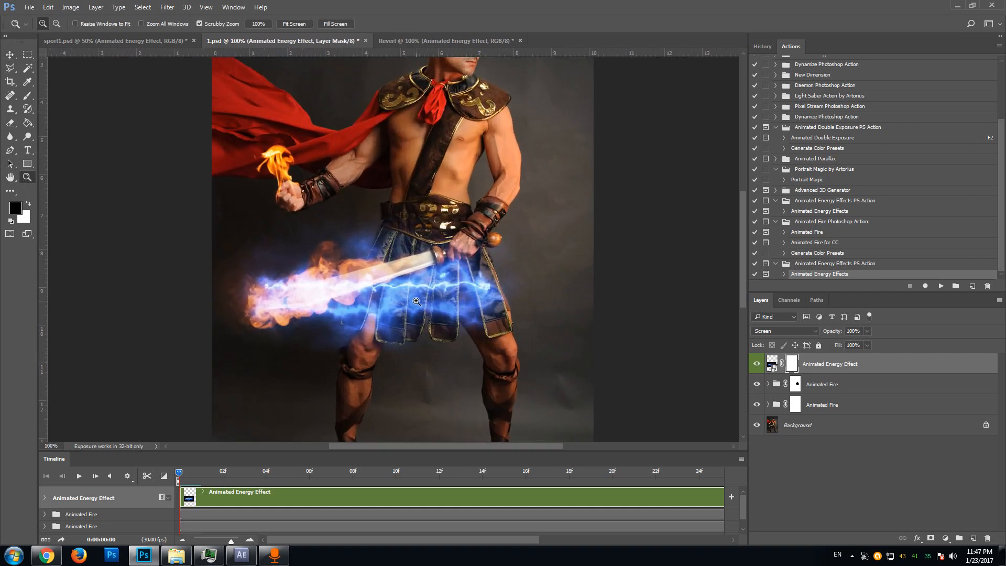
# Step: Free Transform the energy effect to fit the sword blade, scaled proportionally to about 82% and rotated to about -16.6°
pyautogui.hotkey('ctrl', 't')
pyautogui.moveTo(539, 388); pyautogui.dragTo(522, 317)
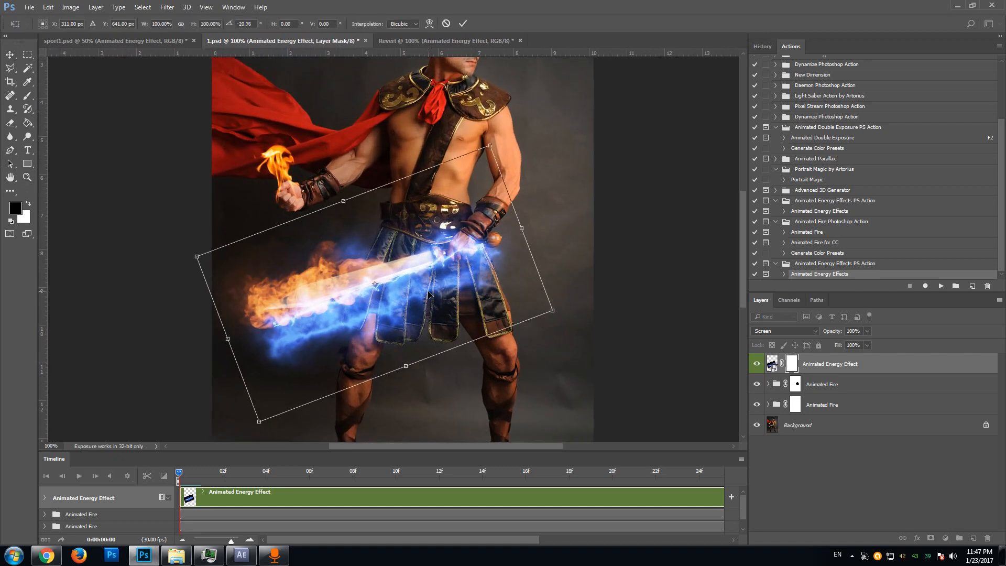
pyautogui.moveTo(412, 296)
pyautogui.mouseDown()
pyautogui.moveTo(422, 268)
pyautogui.moveTo(407, 281)
pyautogui.mouseUp()
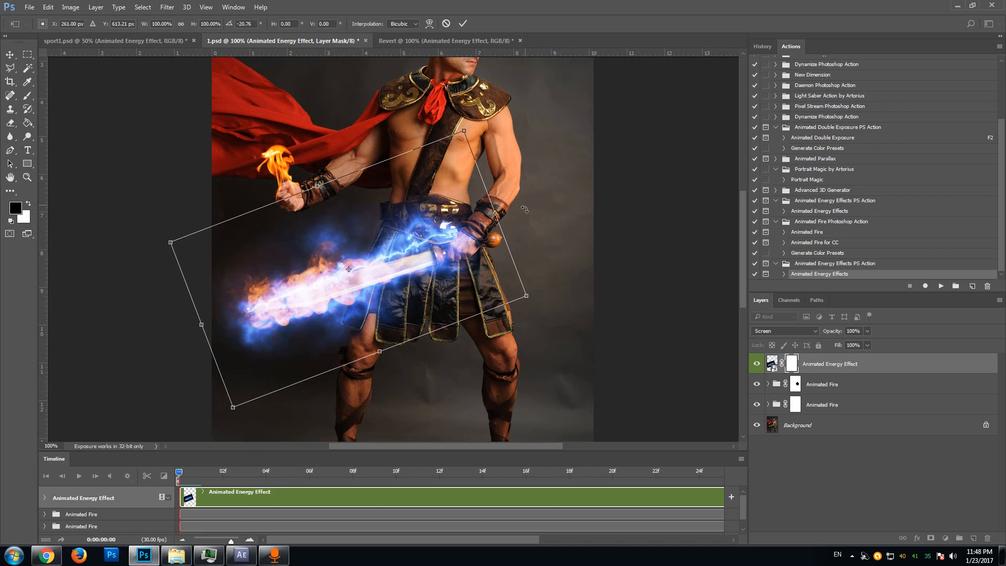
pyautogui.moveTo(524, 209); pyautogui.dragTo(521, 221)
pyautogui.moveTo(464, 131); pyautogui.dragTo(433, 203)
pyautogui.click(180, 24)
pyautogui.moveTo(378, 317); pyautogui.dragTo(392, 290)
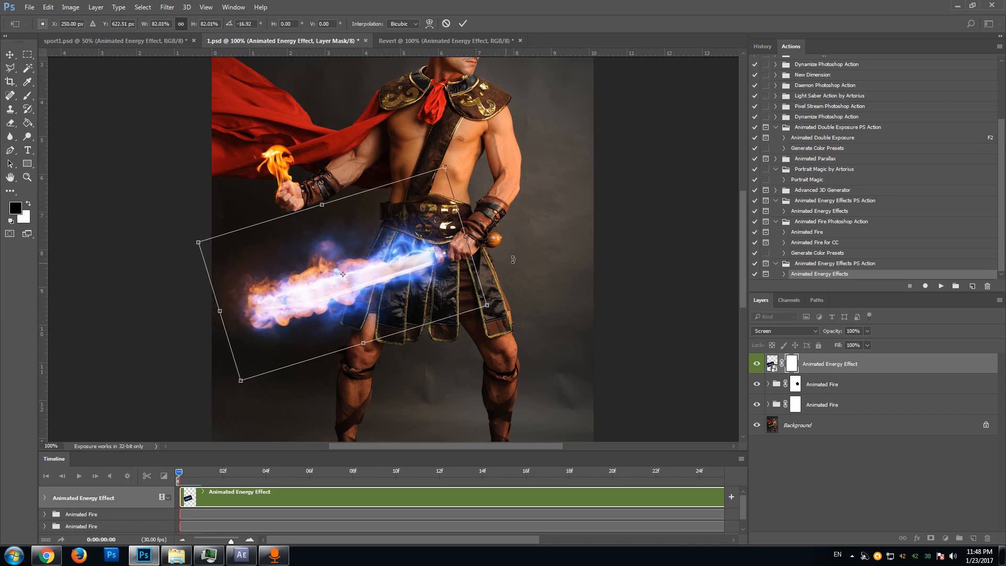
pyautogui.moveTo(550, 255); pyautogui.dragTo(545, 259)
pyautogui.moveTo(313, 297); pyautogui.dragTo(314, 297)
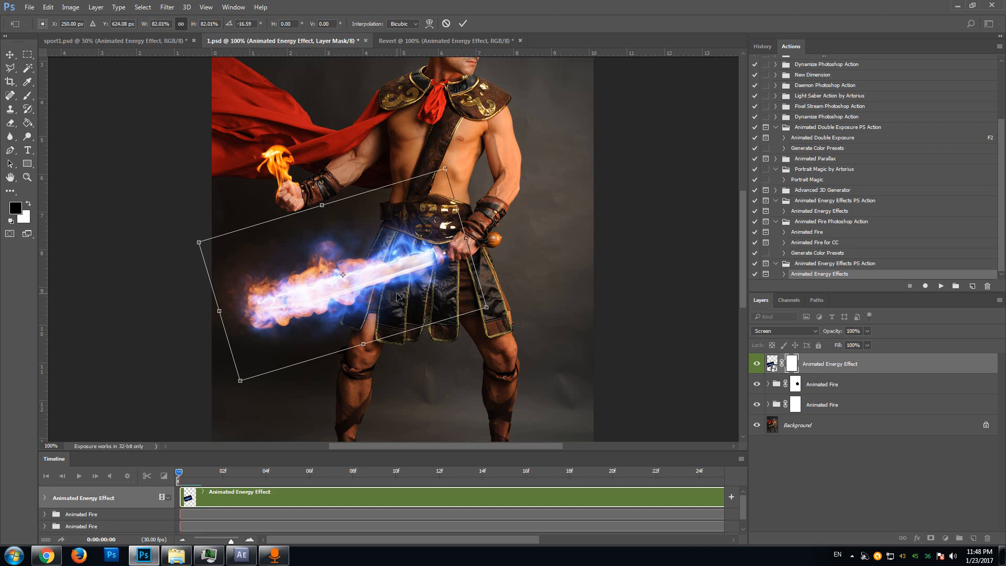
pyautogui.click(463, 25)
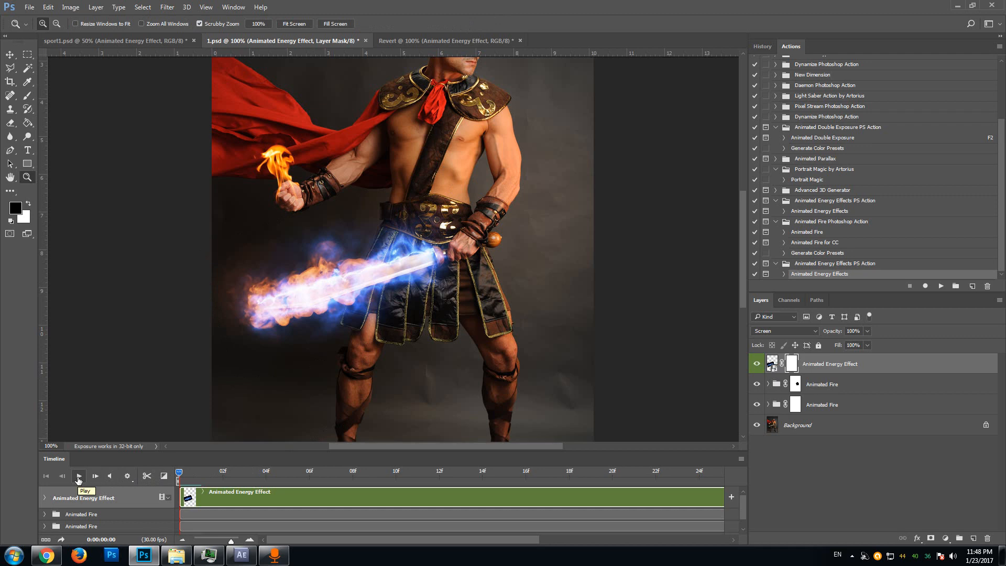
# Step: Play the sword's energy animation, set the timeline playback resolution to 100%, and play it again
pyautogui.click(79, 477)
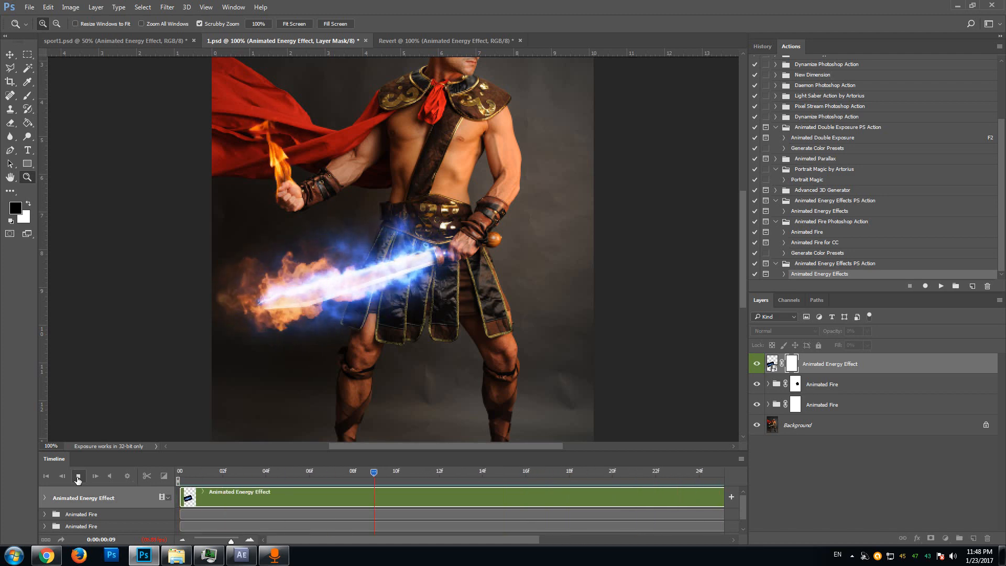
pyautogui.click(79, 477)
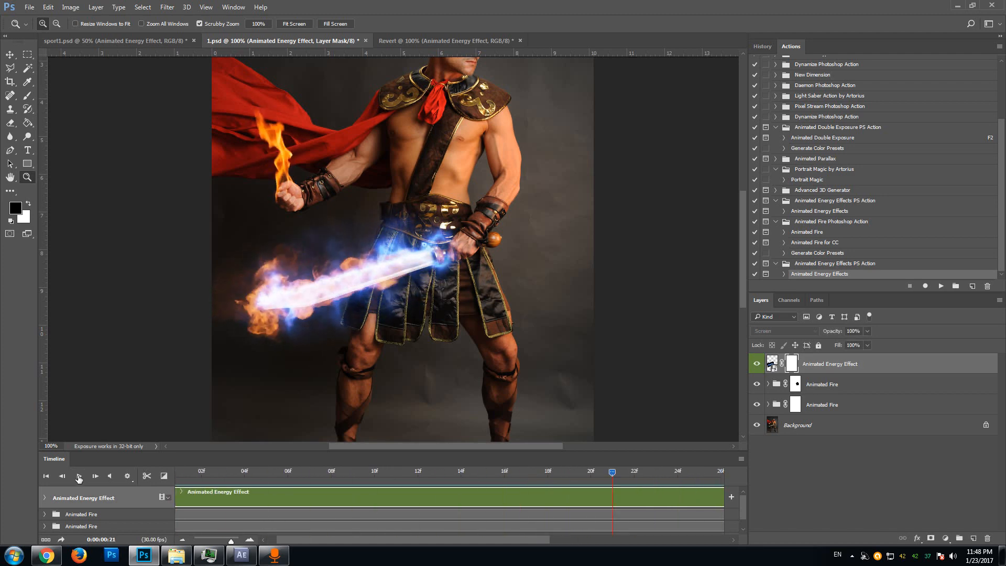
pyautogui.click(130, 480)
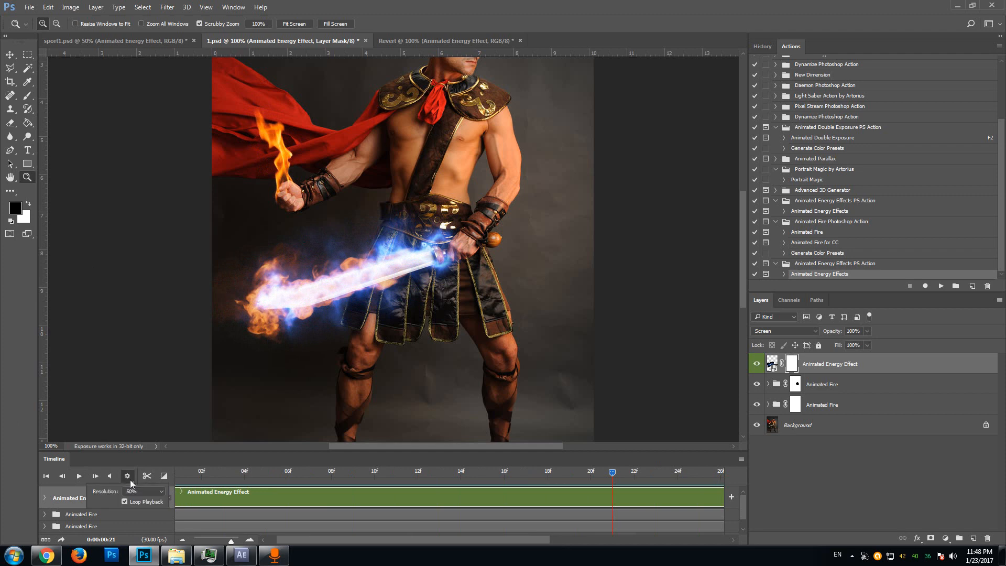
pyautogui.click(159, 490)
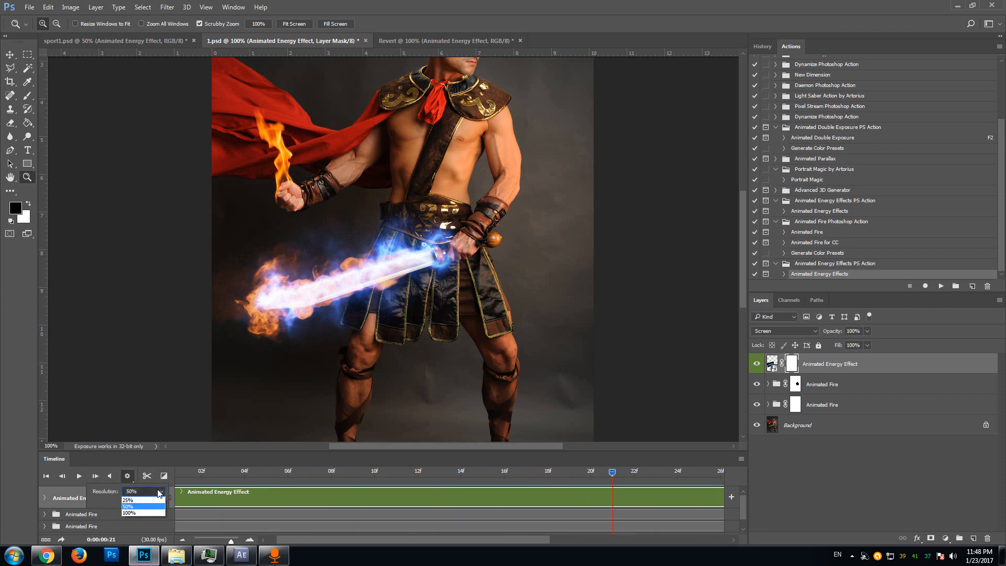
pyautogui.click(142, 514)
pyautogui.moveTo(744, 285); pyautogui.dragTo(744, 265)
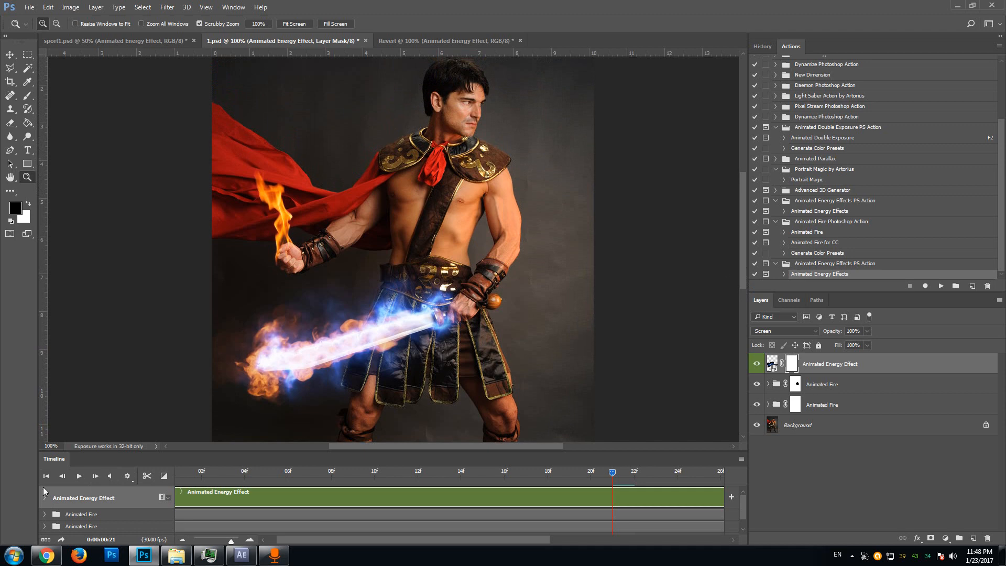
pyautogui.click(78, 479)
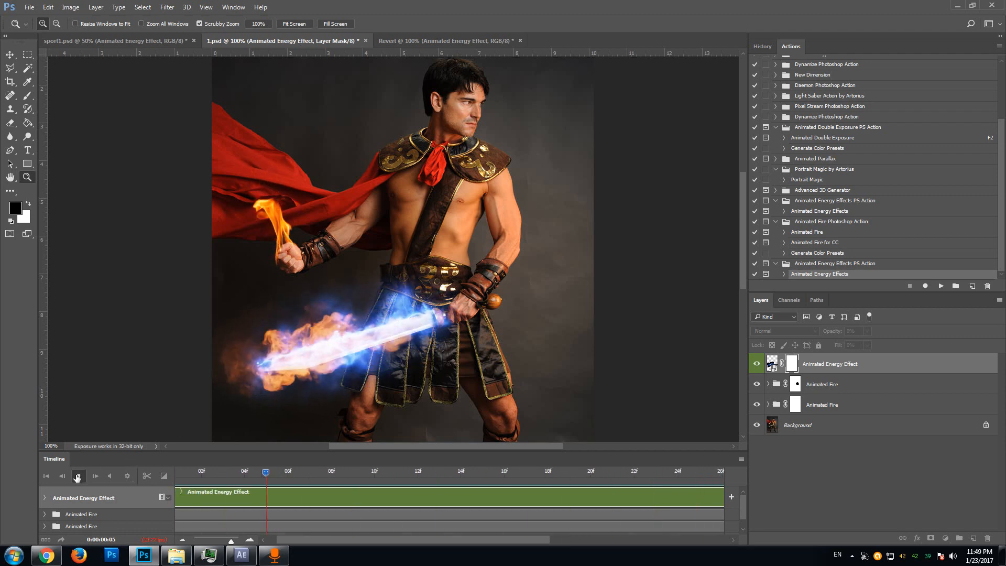
pyautogui.press('space')
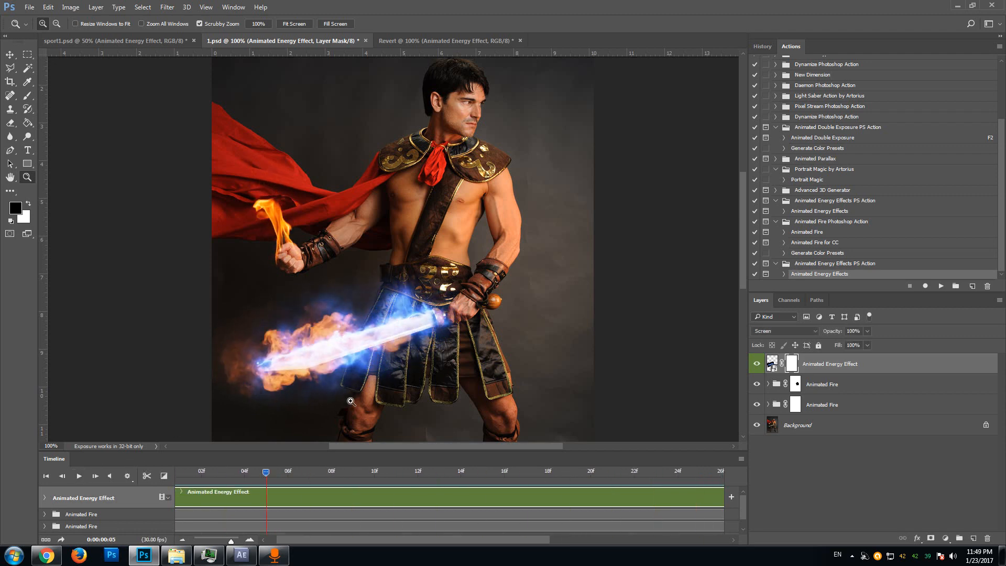
# Step: Unlink the Animated Energy Effect layer from its mask and warp the effect to follow the sword blade
pyautogui.click(771, 363)
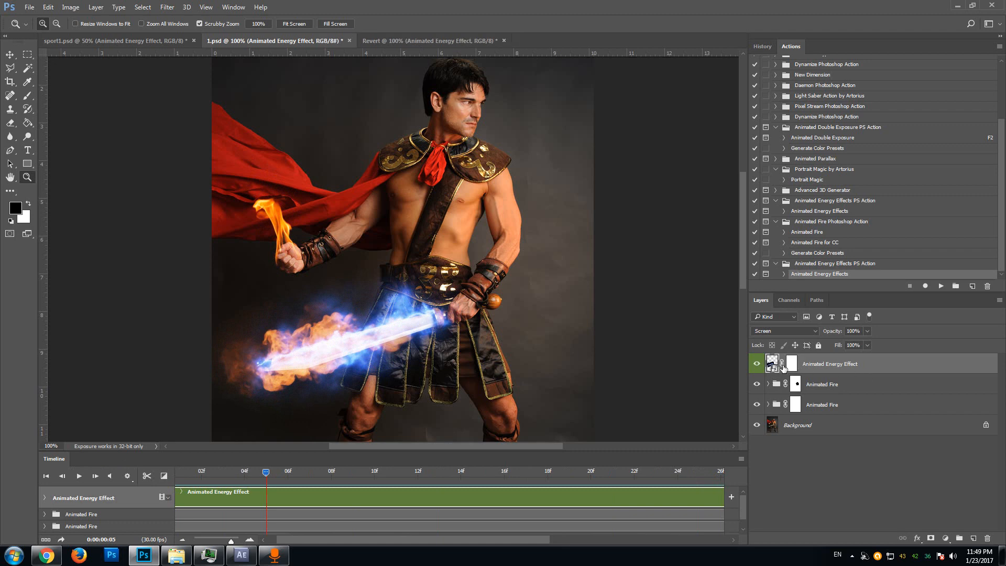
pyautogui.click(48, 7)
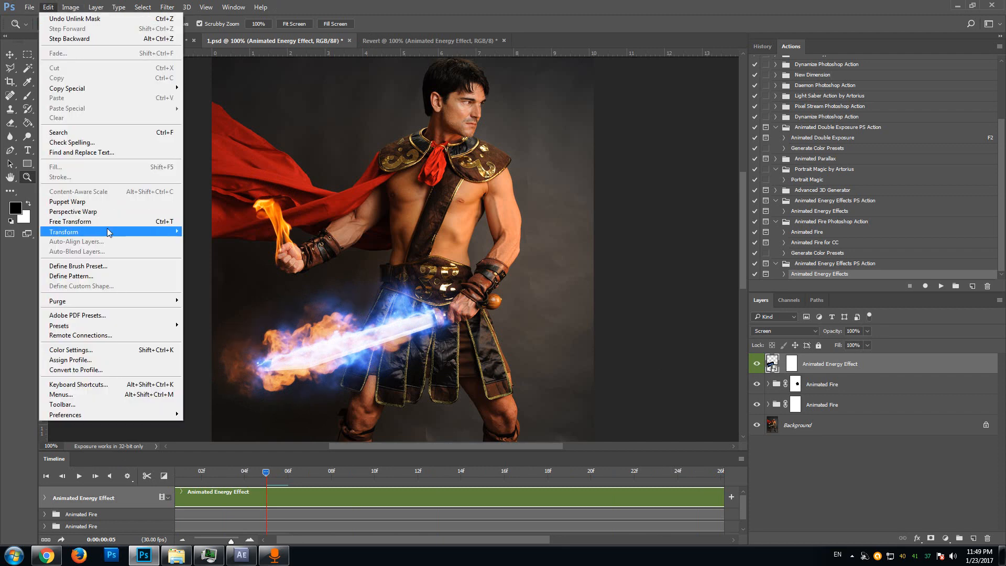
pyautogui.moveTo(109, 232)
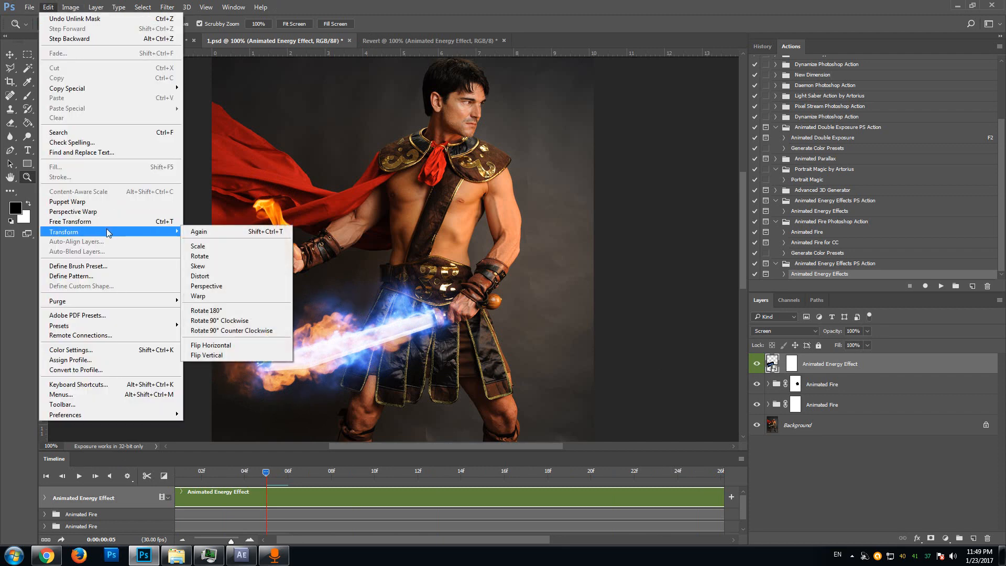
pyautogui.click(213, 297)
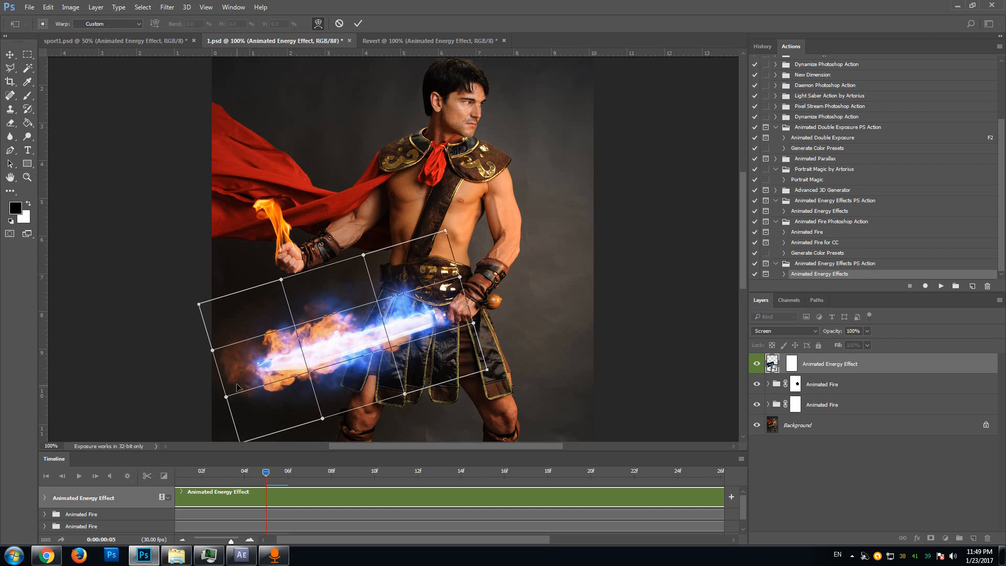
pyautogui.moveTo(237, 387); pyautogui.dragTo(242, 402)
pyautogui.moveTo(317, 365); pyautogui.dragTo(273, 376)
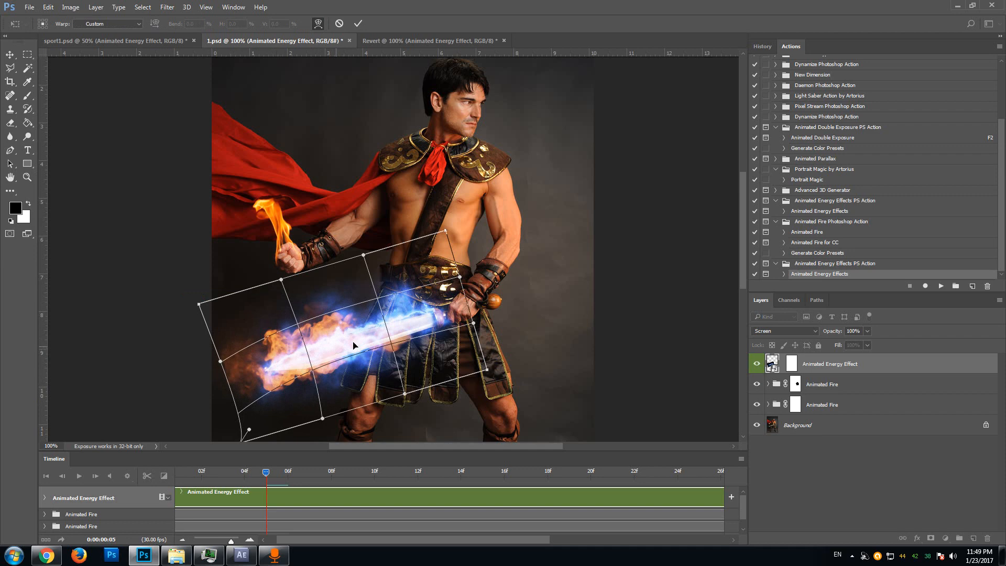
pyautogui.moveTo(437, 324); pyautogui.dragTo(430, 314)
pyautogui.moveTo(316, 359); pyautogui.dragTo(313, 359)
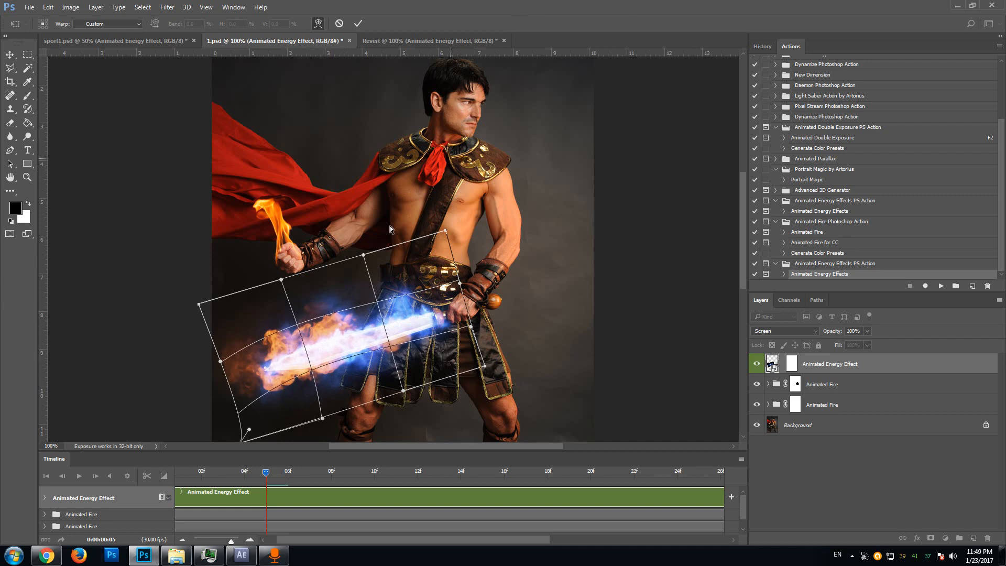
pyautogui.click(358, 24)
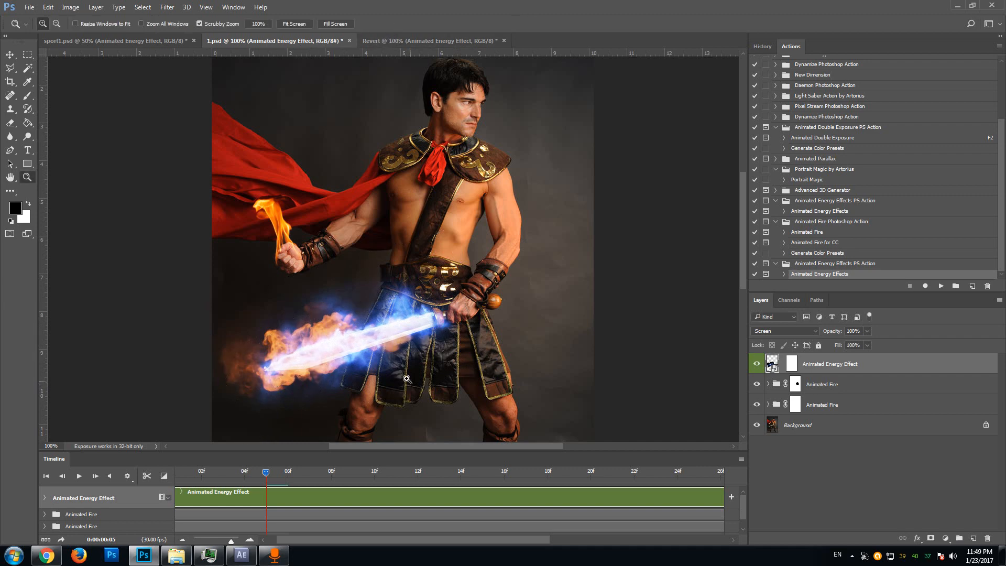
# Step: Scrub through the warped sword energy animation to frame 14 and play it over the whole timeline
pyautogui.click(201, 474)
pyautogui.moveTo(192, 472); pyautogui.dragTo(460, 466)
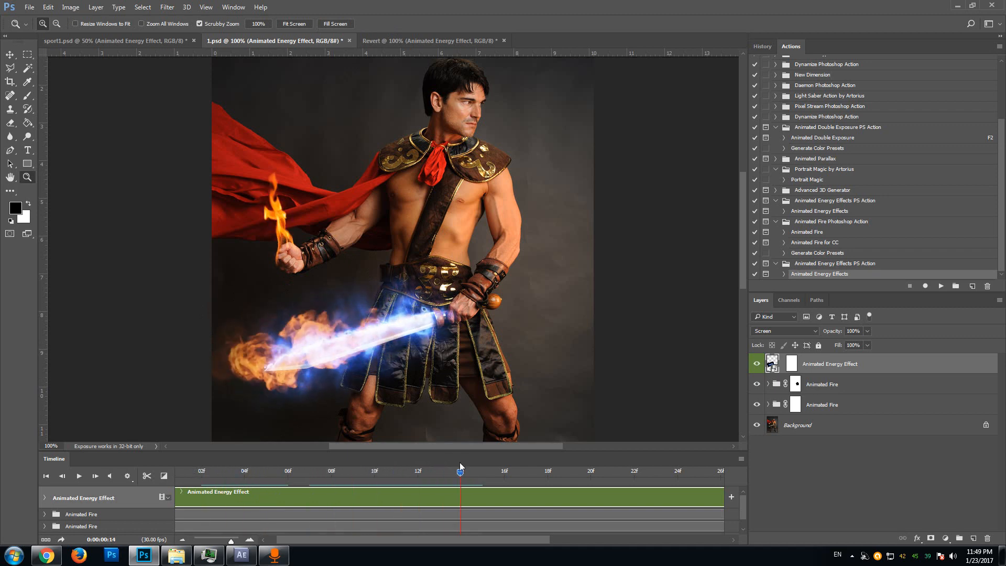
pyautogui.click(78, 477)
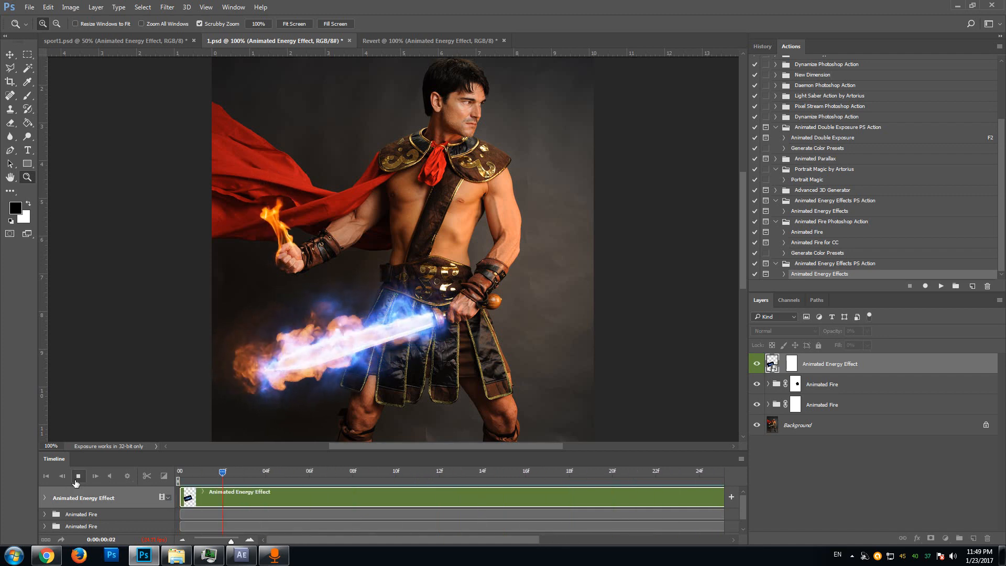
pyautogui.click(75, 481)
pyautogui.click(182, 540)
pyautogui.click(182, 540)
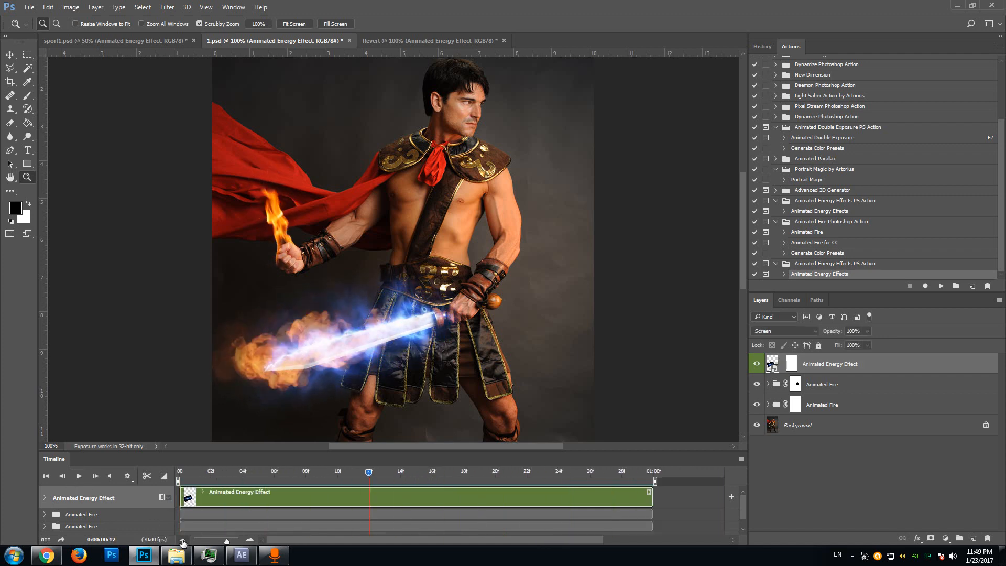
pyautogui.click(78, 477)
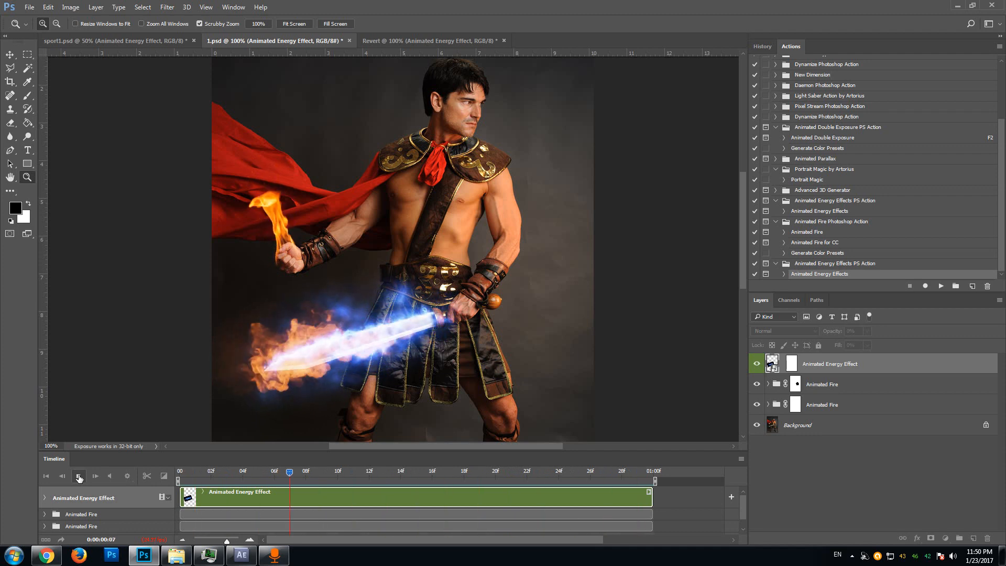
pyautogui.click(79, 477)
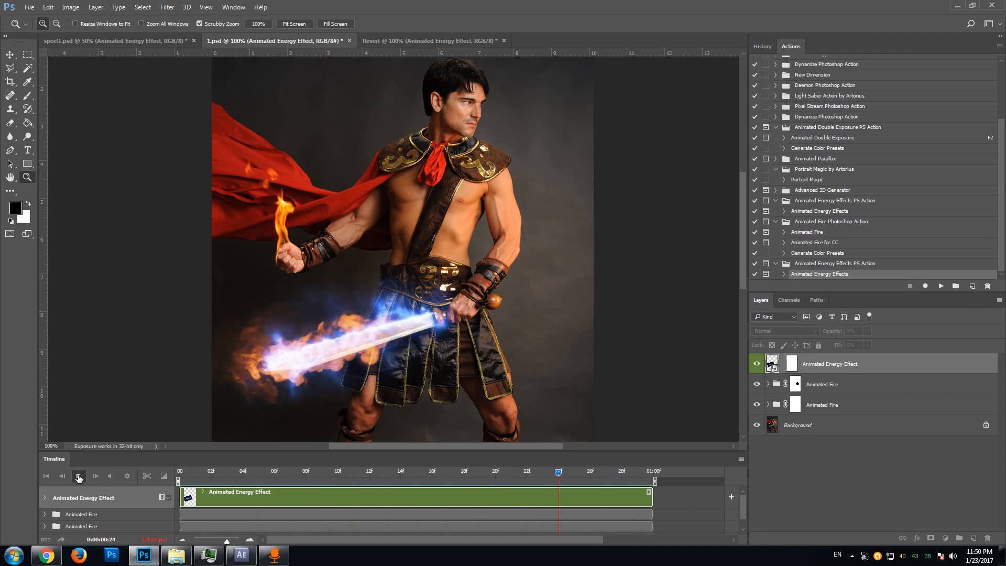